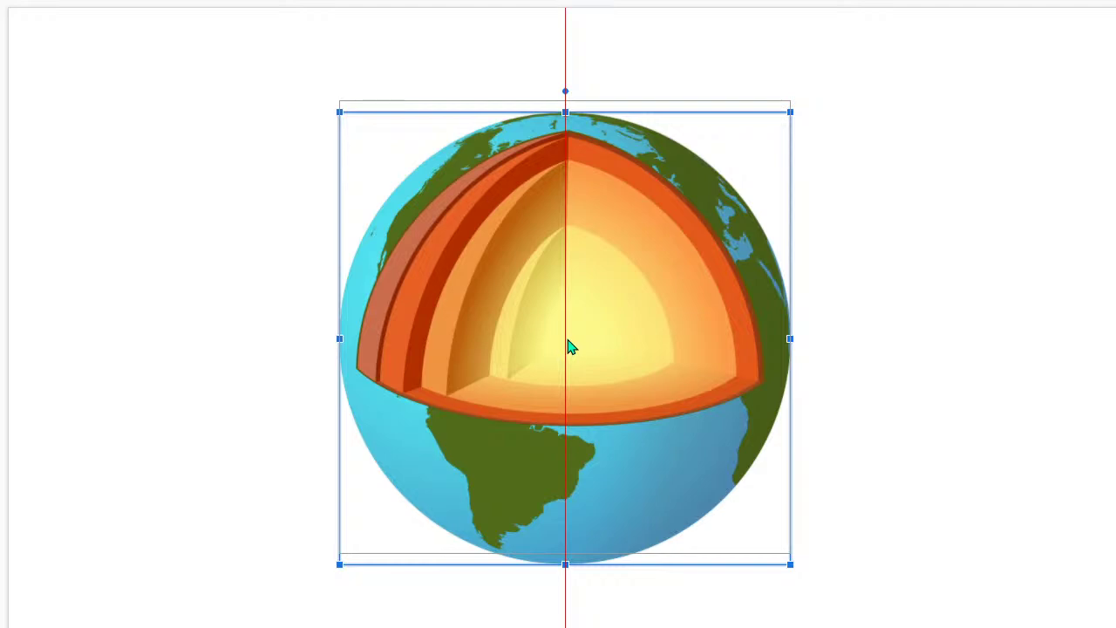
Centre the cutaway Earth image on its slide
{"action": "mouse_move", "coordinate": [567, 346]}
{"action": "left_mouse_down"}
{"action": "mouse_move", "coordinate": [571, 383]}
{"action": "mouse_move", "coordinate": [570, 342]}
{"action": "left_mouse_up"}
{"action": "left_click", "coordinate": [218, 291]}
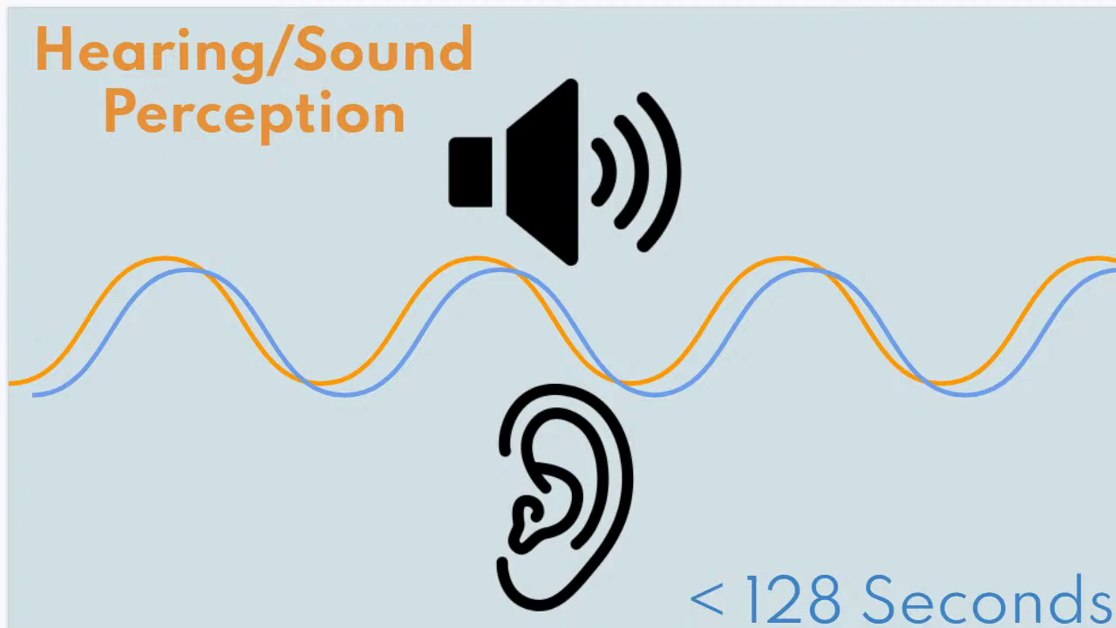
{"action": "key", "text": "Down"}
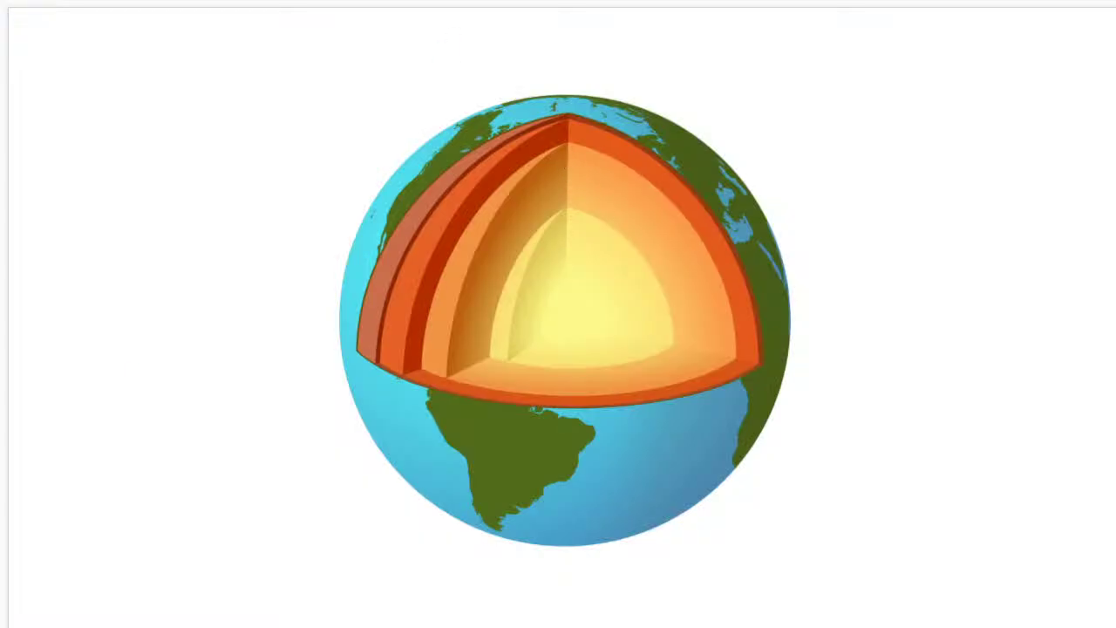
Draw a large circle covering the cutaway Earth image and centre it on the slide
{"action": "left_click", "coordinate": [99, 0]}
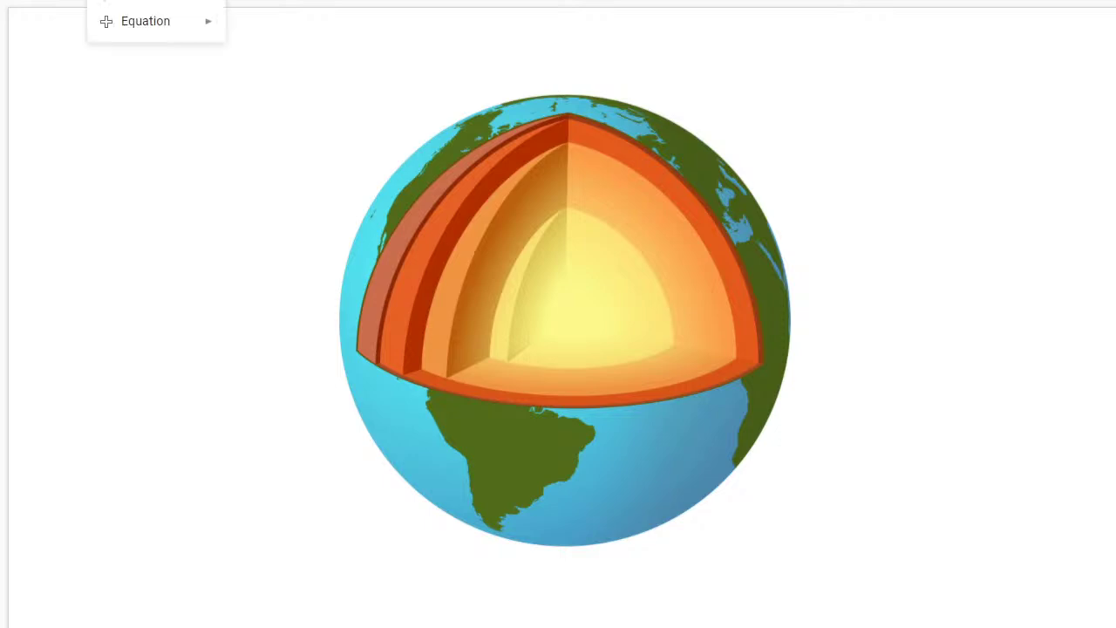
{"action": "mouse_move", "coordinate": [140, 0]}
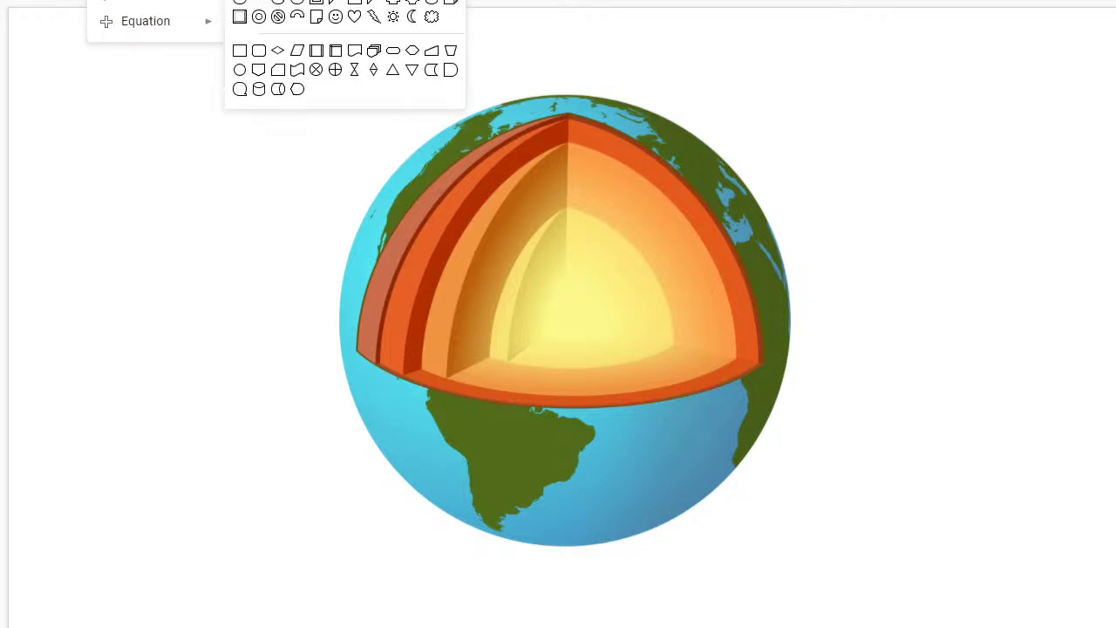
{"action": "left_click", "coordinate": [239, 0]}
{"action": "mouse_move", "coordinate": [252, 71]}
{"action": "left_mouse_down"}
{"action": "mouse_move", "coordinate": [759, 505]}
{"action": "mouse_move", "coordinate": [866, 626]}
{"action": "mouse_move", "coordinate": [833, 626]}
{"action": "left_mouse_up"}
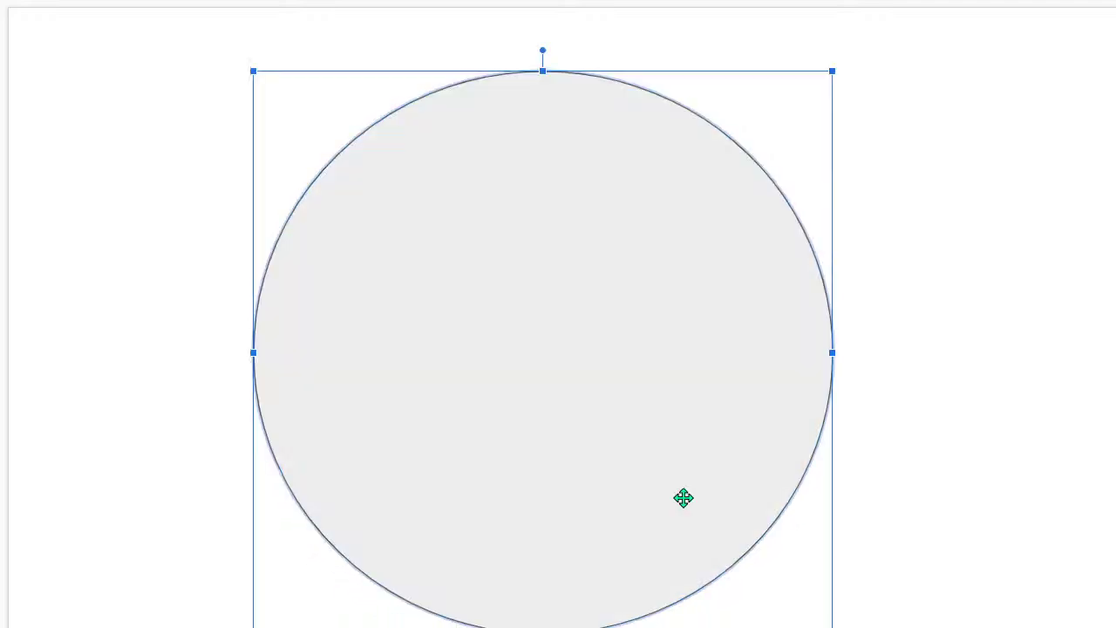
{"action": "mouse_move", "coordinate": [546, 366]}
{"action": "left_mouse_down"}
{"action": "mouse_move", "coordinate": [578, 346]}
{"action": "mouse_move", "coordinate": [563, 340]}
{"action": "mouse_move", "coordinate": [570, 331]}
{"action": "left_mouse_up"}
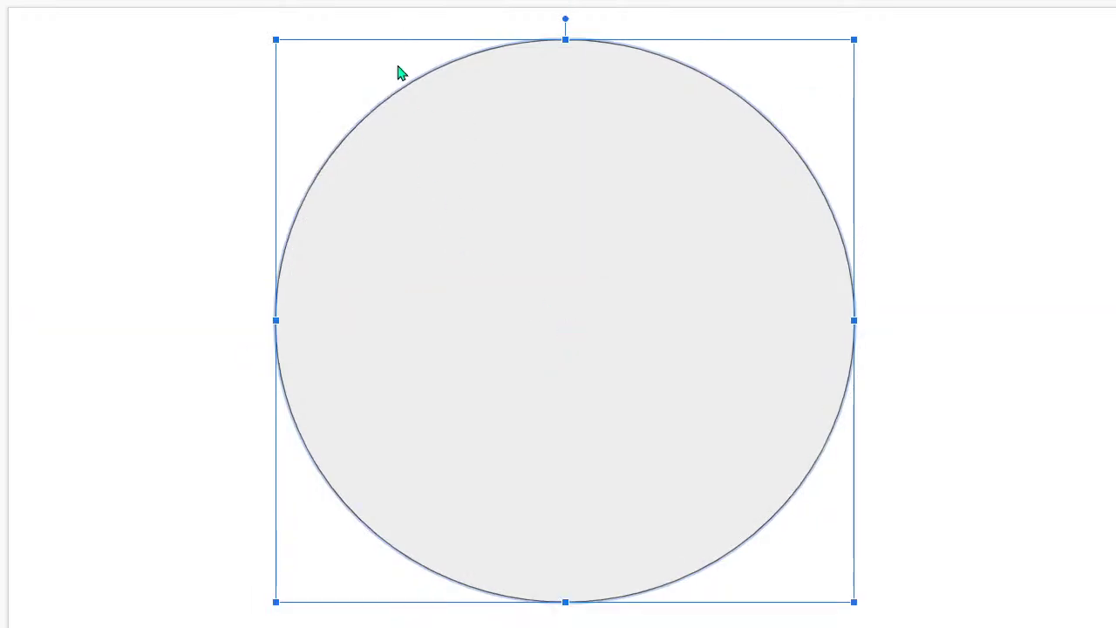
Give the circle a black outline and a light yellow 2 fill
{"action": "left_click", "coordinate": [199, 0]}
{"action": "left_click", "coordinate": [206, 0]}
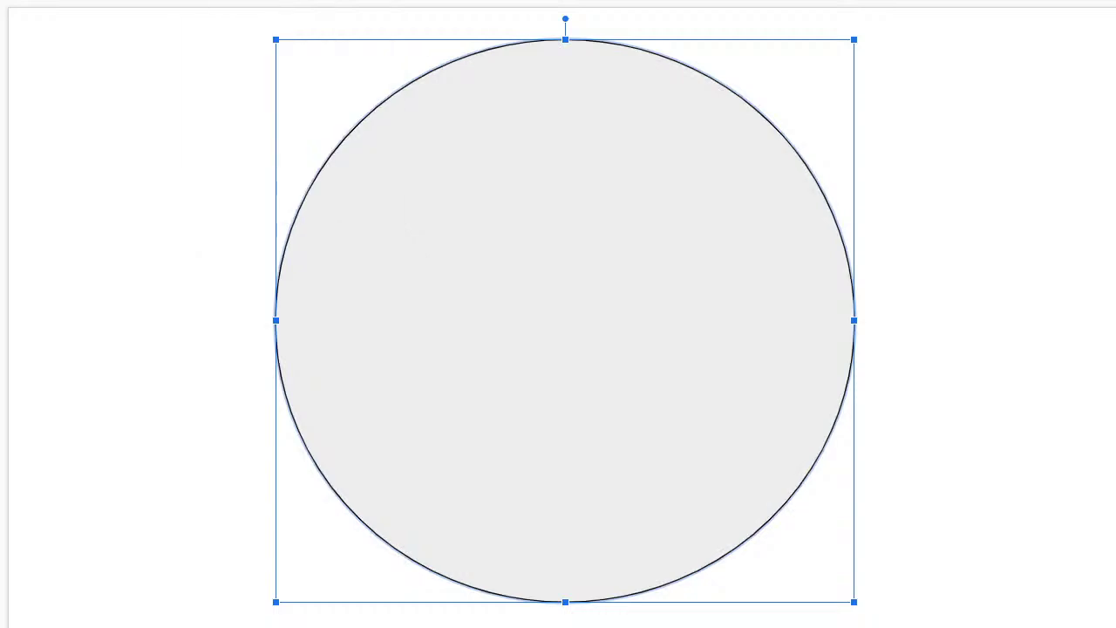
{"action": "left_click", "coordinate": [202, 76]}
{"action": "left_click", "coordinate": [569, 186]}
{"action": "left_click", "coordinate": [174, 0]}
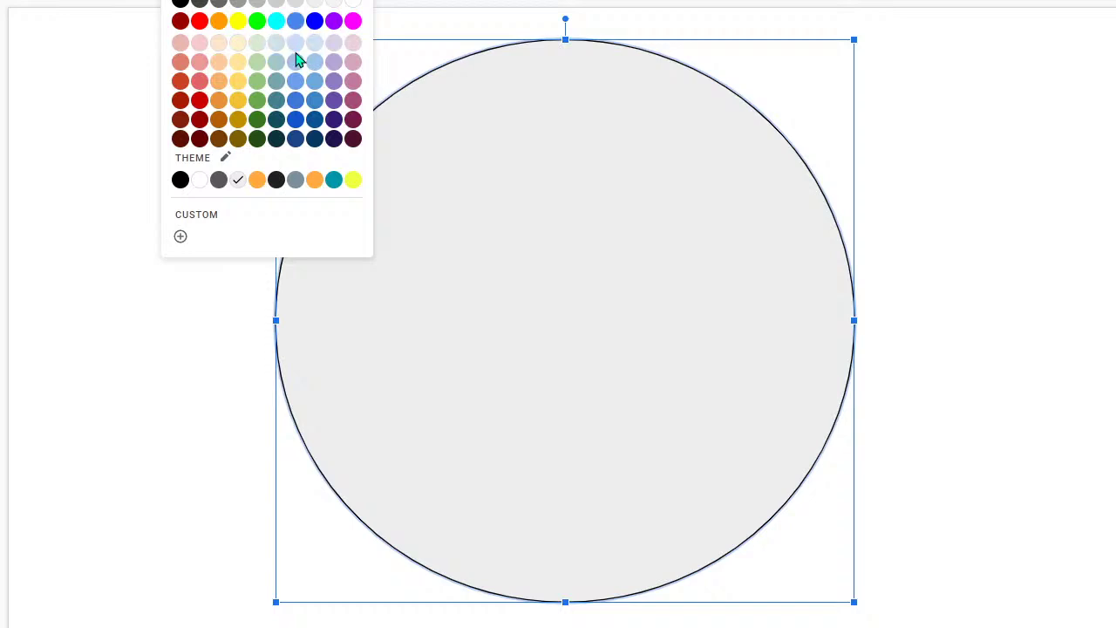
{"action": "left_click", "coordinate": [245, 67]}
{"action": "left_click", "coordinate": [184, 139]}
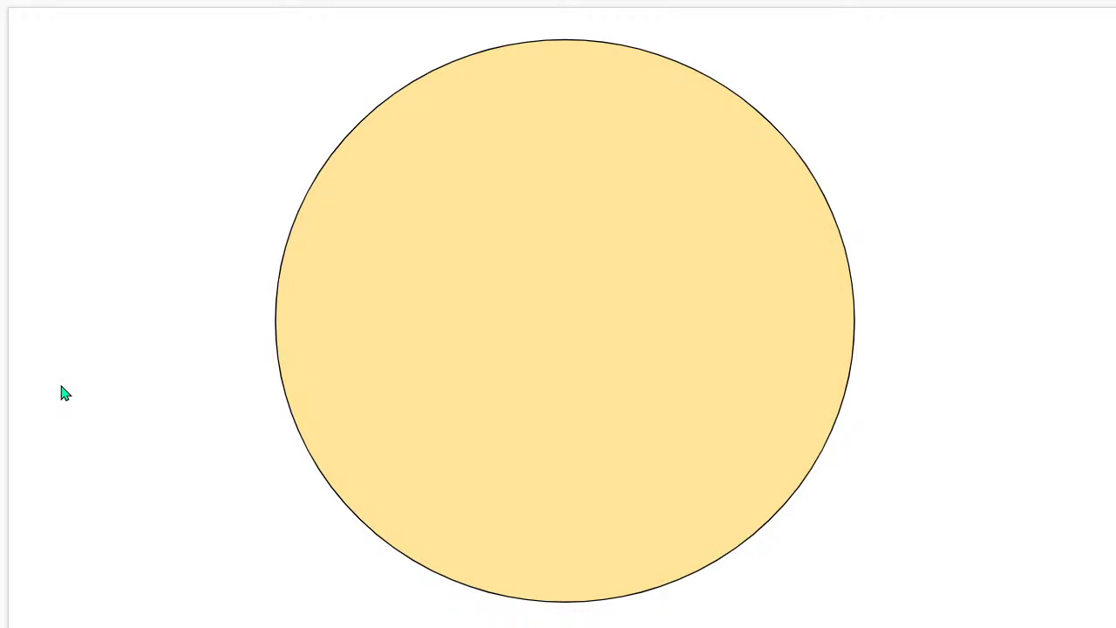
Send the light yellow circle behind the Earth image and shrink it to roughly the Earth's width
{"action": "left_click", "coordinate": [365, 163]}
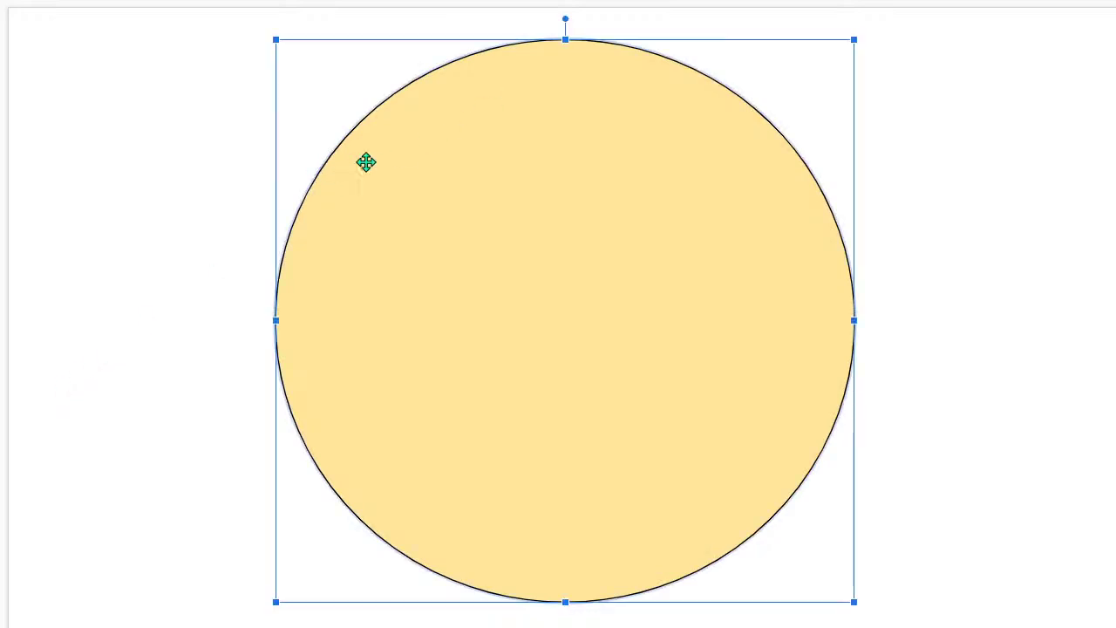
{"action": "left_click", "coordinate": [197, 246]}
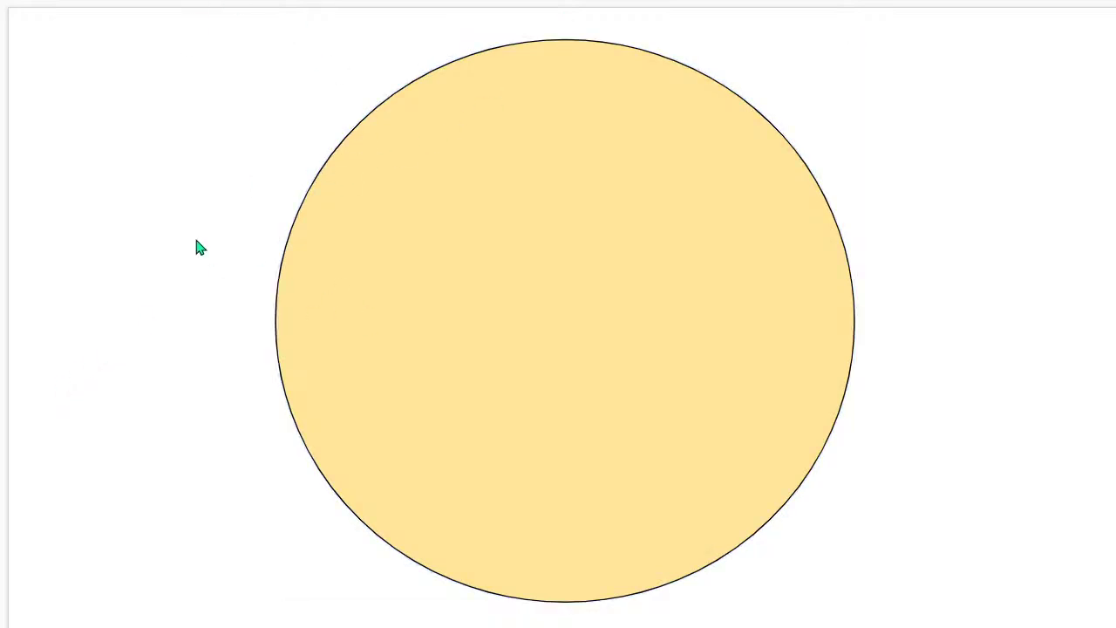
{"action": "left_click", "coordinate": [535, 262]}
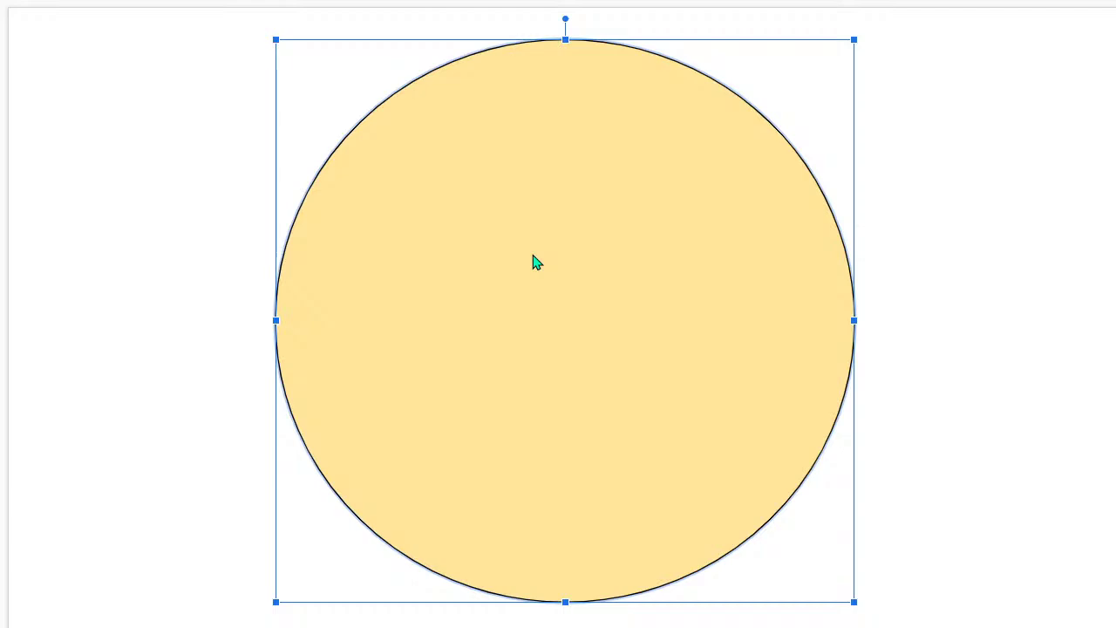
{"action": "key", "text": "ctrl+v"}
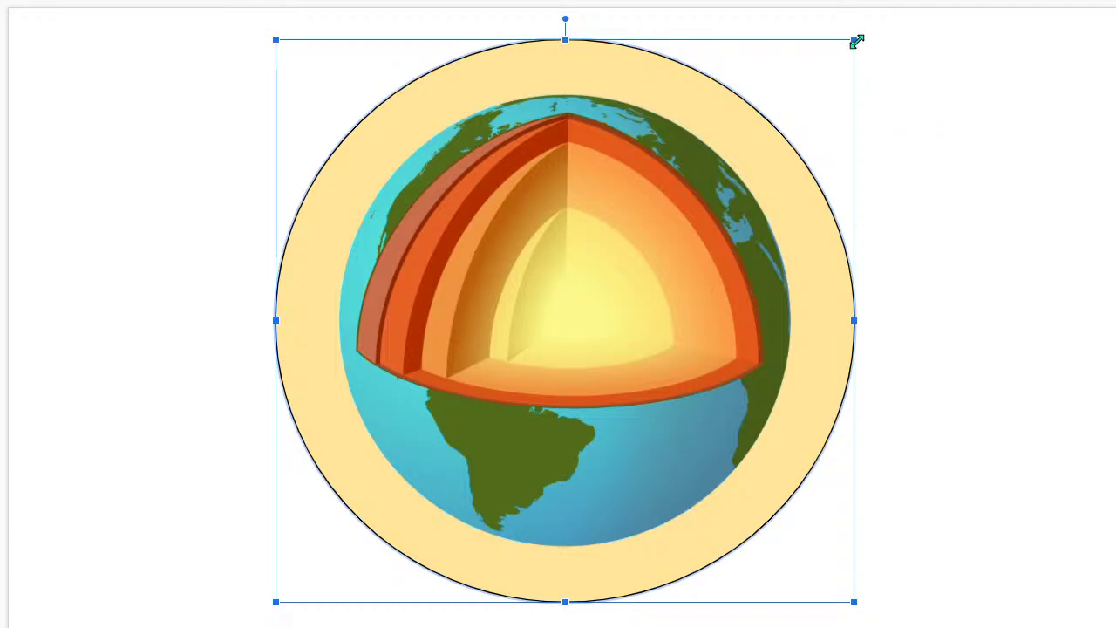
{"action": "left_click_drag", "start_coordinate": [856, 41], "coordinate": [722, 130]}
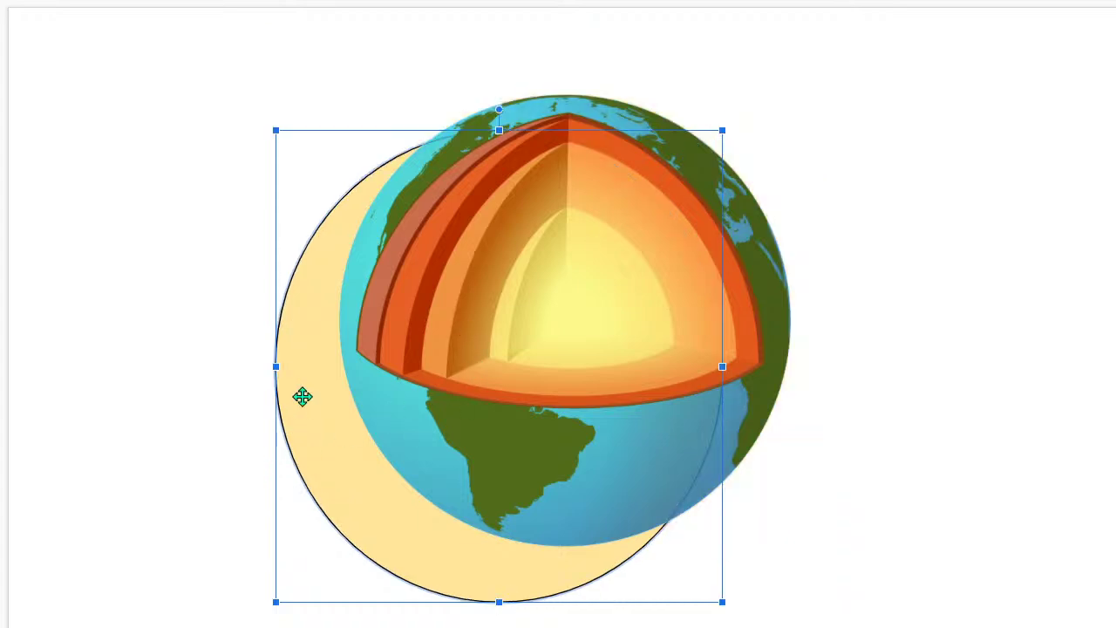
Shrink the Earth image to about two thirds of its size and centre it on the slide, moving the circle aside
{"action": "key", "text": "ctrl+Up"}
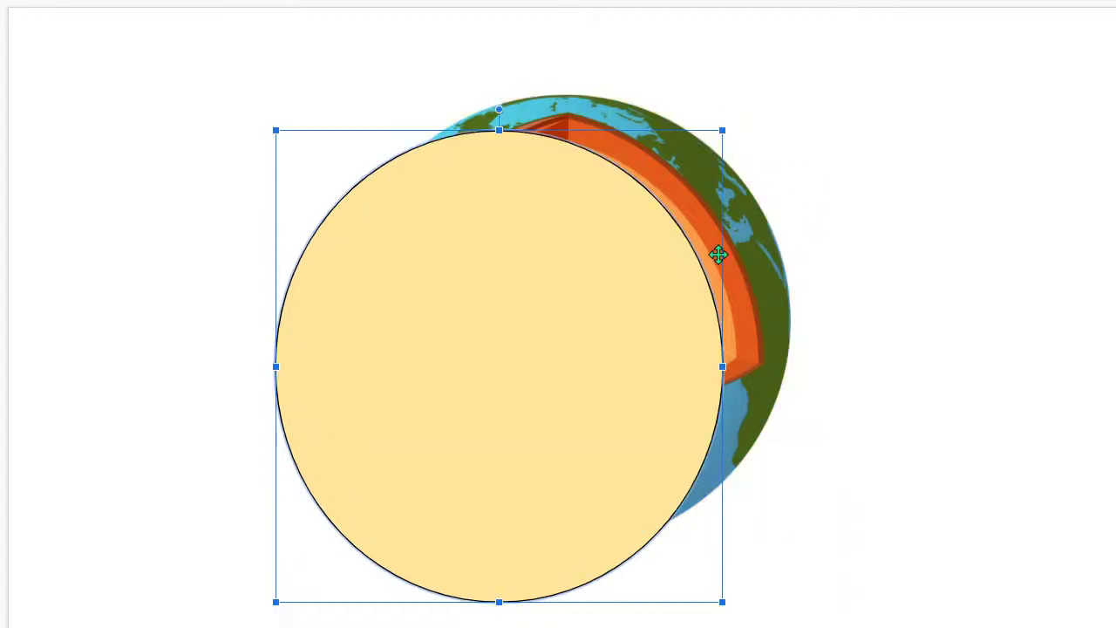
{"action": "left_click", "coordinate": [747, 242]}
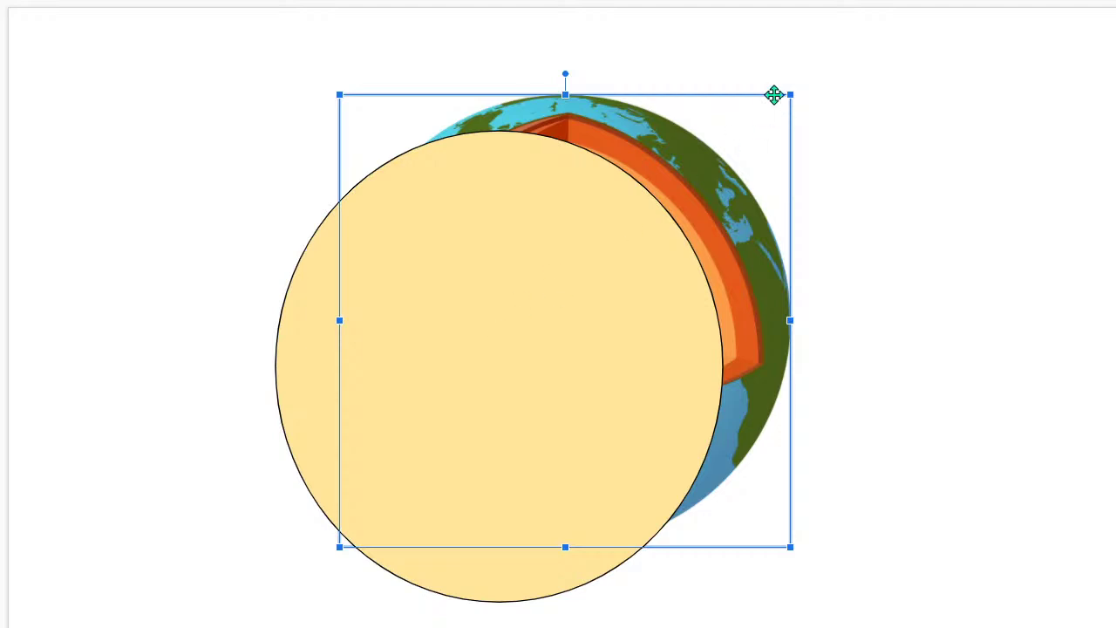
{"action": "left_click_drag", "start_coordinate": [790, 95], "coordinate": [650, 235]}
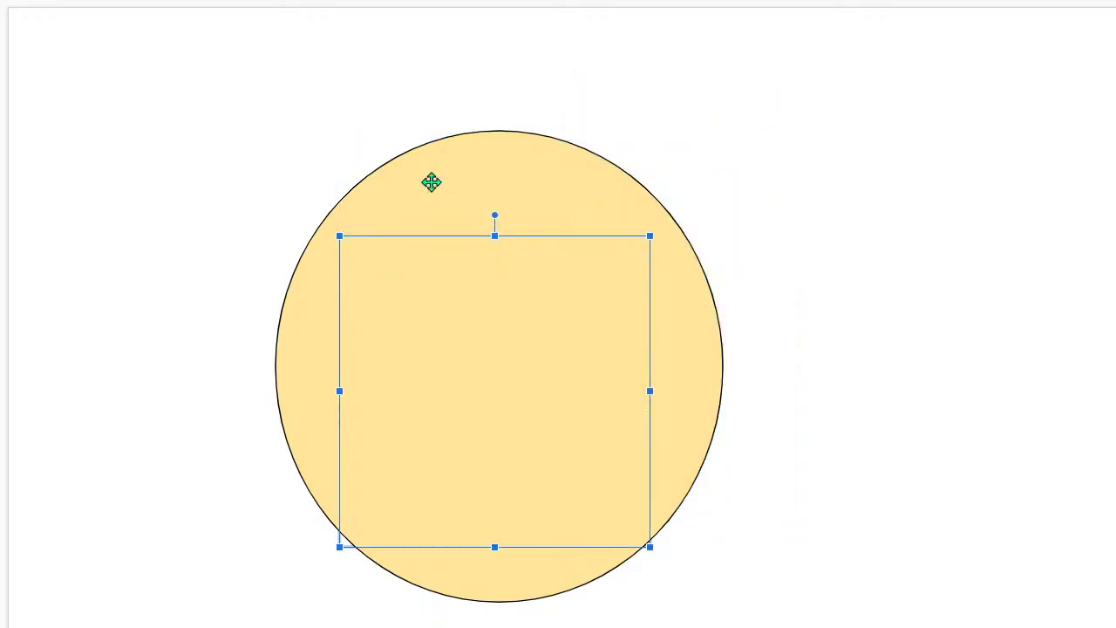
{"action": "left_click", "coordinate": [457, 161]}
{"action": "left_click_drag", "start_coordinate": [600, 177], "coordinate": [1095, 198]}
{"action": "left_click_drag", "start_coordinate": [425, 411], "coordinate": [497, 335]}
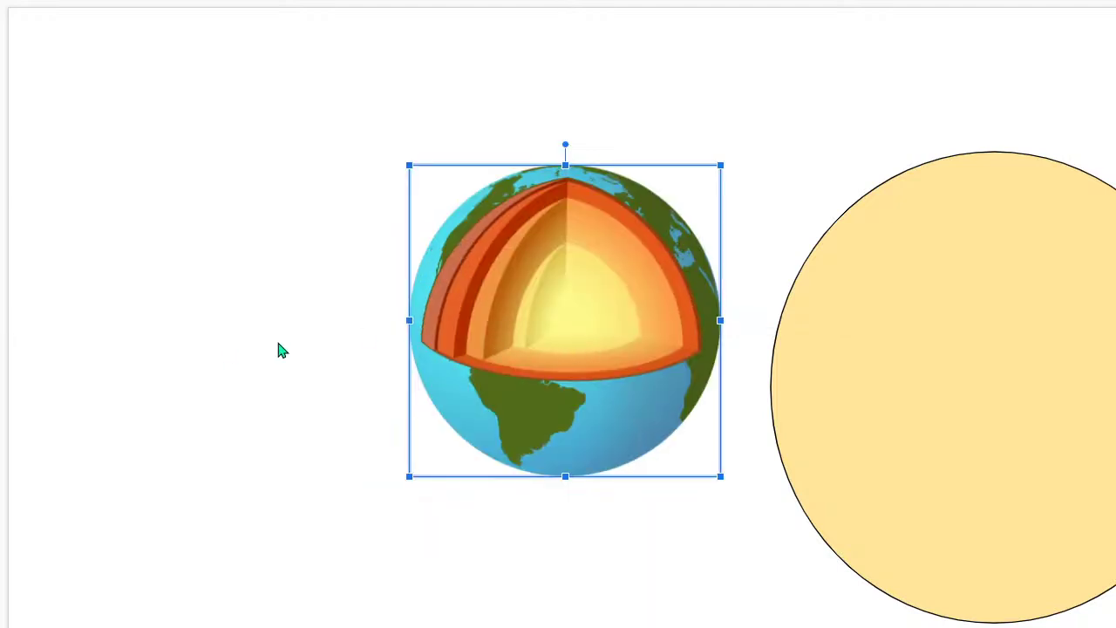
Shrink the light yellow circle to slightly larger than the Earth and centre it behind the image as a ring
{"action": "left_click_drag", "start_coordinate": [927, 424], "coordinate": [496, 357]}
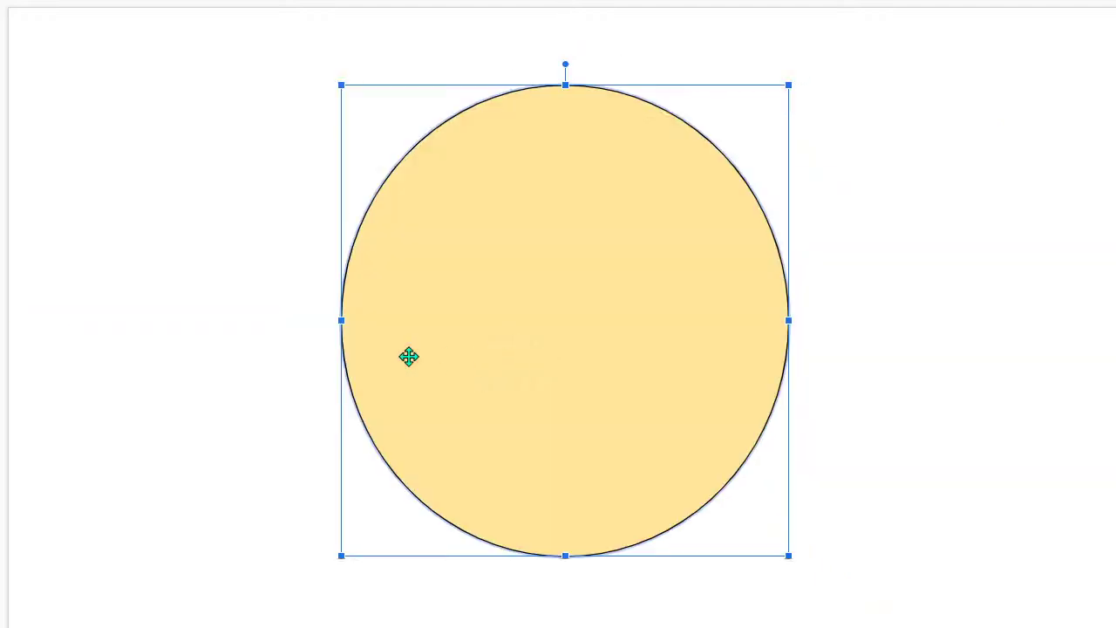
{"action": "left_click_drag", "start_coordinate": [787, 86], "coordinate": [750, 156]}
{"action": "left_click_drag", "start_coordinate": [501, 385], "coordinate": [515, 349]}
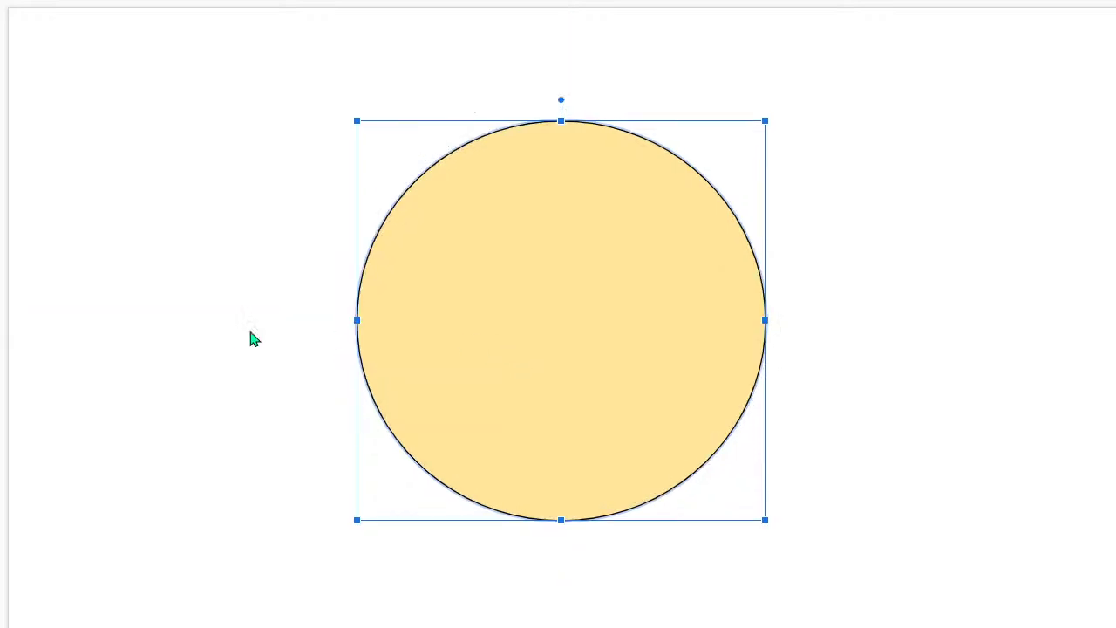
{"action": "mouse_move", "coordinate": [552, 271]}
{"action": "left_mouse_down"}
{"action": "mouse_move", "coordinate": [550, 293]}
{"action": "mouse_move", "coordinate": [557, 269]}
{"action": "left_mouse_up"}
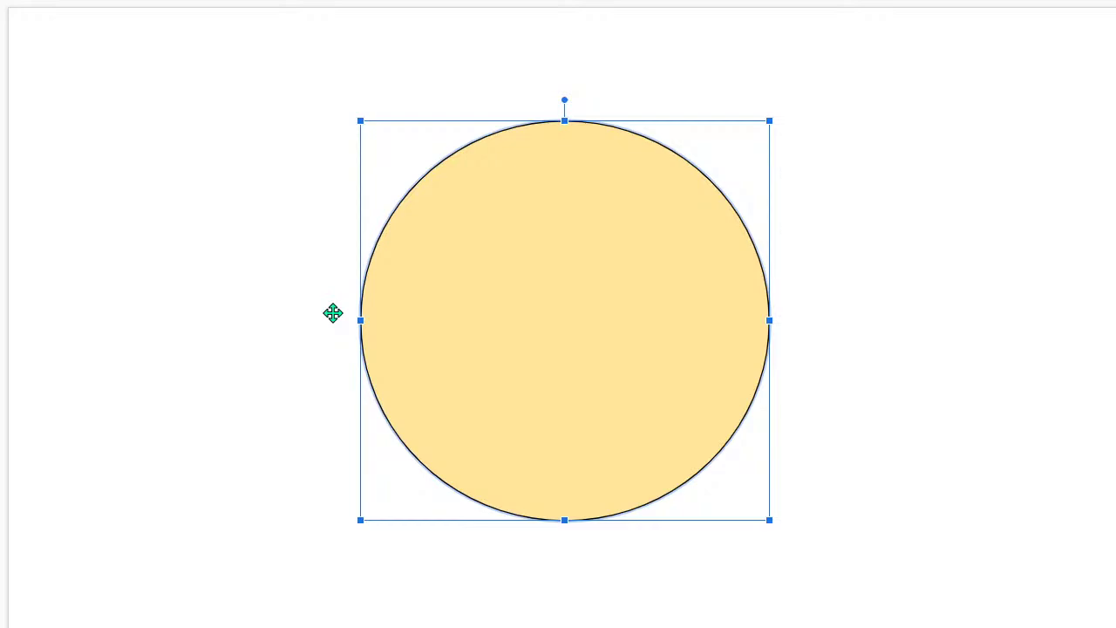
{"action": "left_click", "coordinate": [258, 307]}
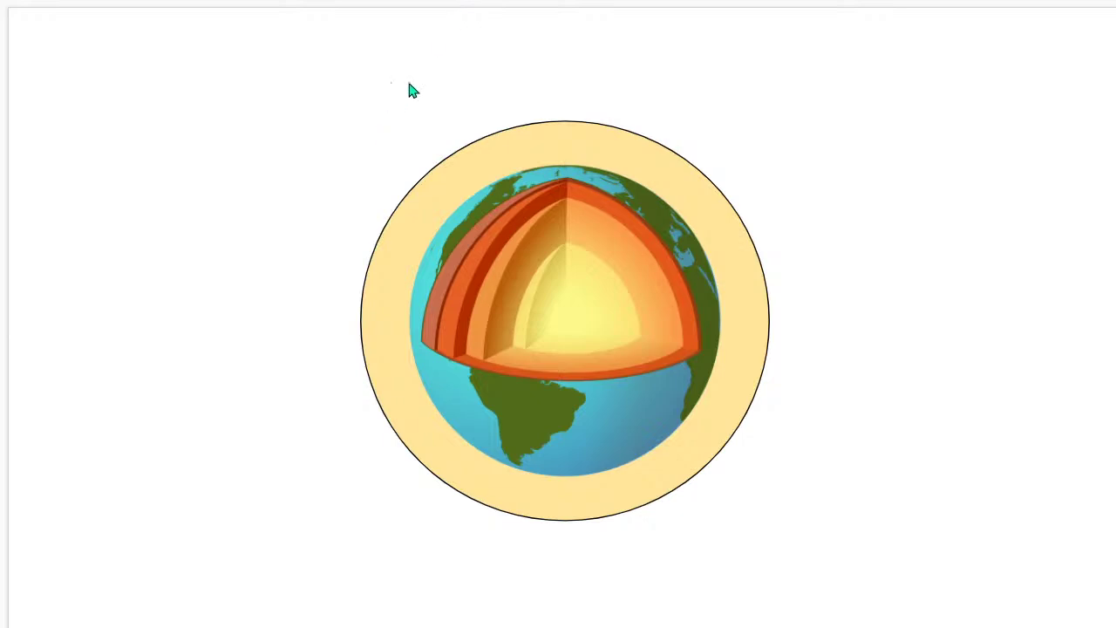
Duplicate the light yellow circle and align the copy exactly over the original
{"action": "left_click", "coordinate": [421, 172]}
{"action": "left_click", "coordinate": [477, 153]}
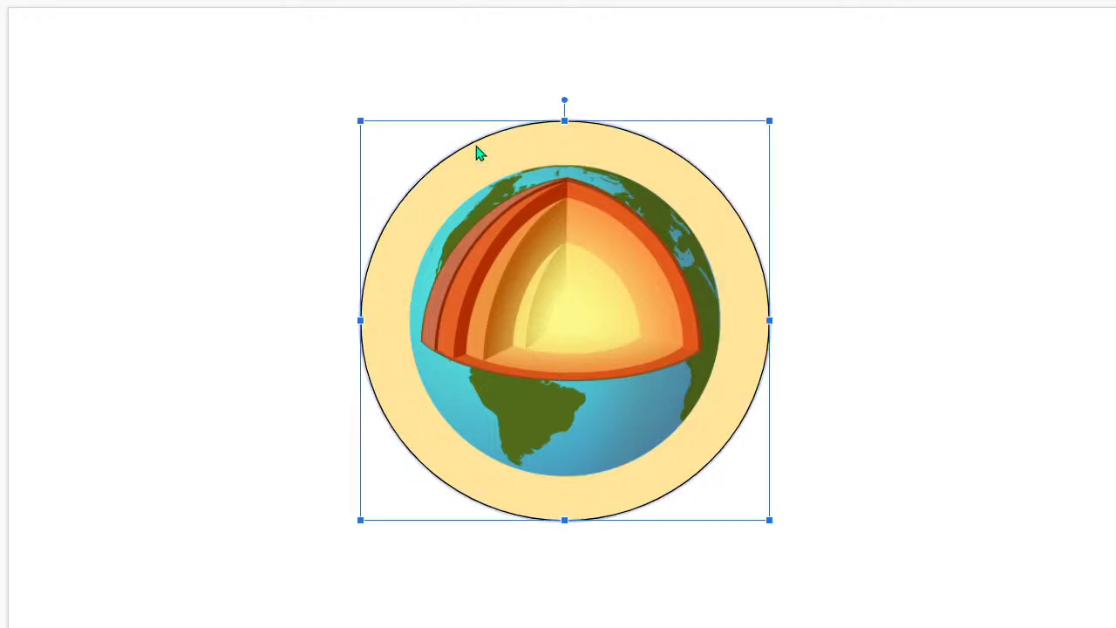
{"action": "key", "text": "ctrl+d"}
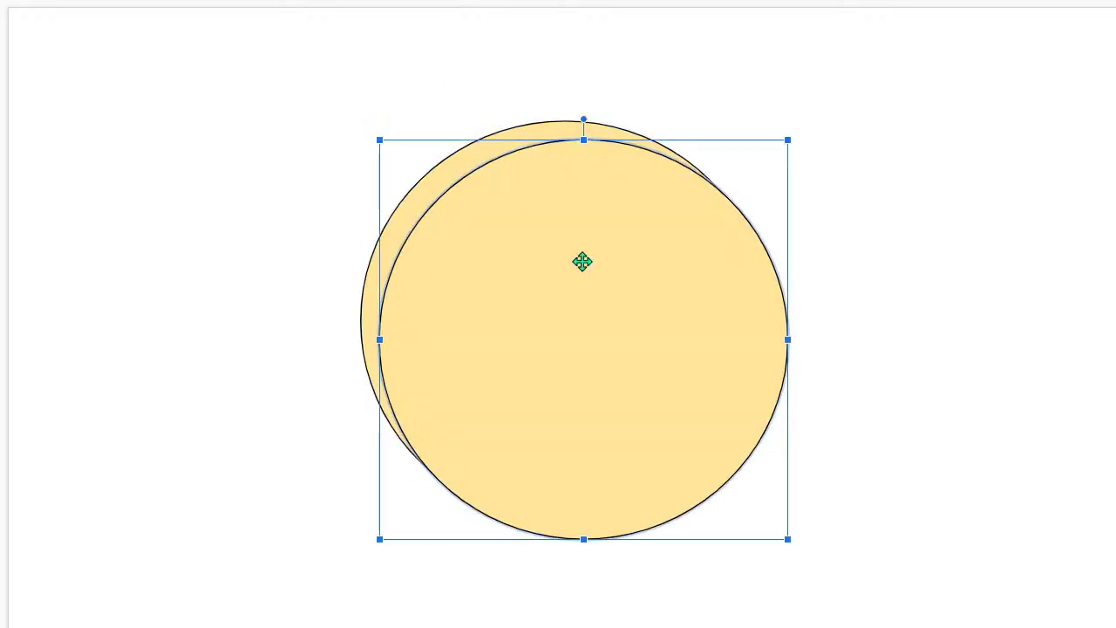
{"action": "left_click_drag", "start_coordinate": [581, 259], "coordinate": [562, 240]}
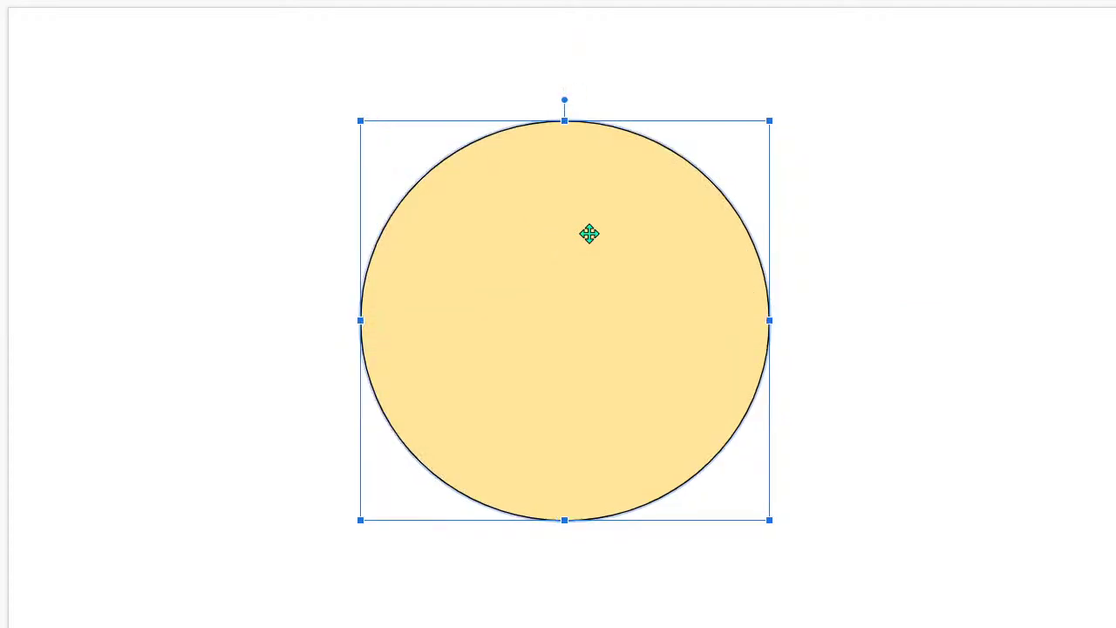
Enlarge the duplicated circle so it extends past the first ring, and centre it on the slide
{"action": "left_click", "coordinate": [767, 119]}
{"action": "left_click", "coordinate": [686, 199]}
{"action": "left_click_drag", "start_coordinate": [770, 119], "coordinate": [866, 55]}
{"action": "left_click_drag", "start_coordinate": [709, 227], "coordinate": [657, 256]}
Fill the larger circle with light yellow 1 and send it behind the first ring and the Earth
{"action": "left_click", "coordinate": [175, 1]}
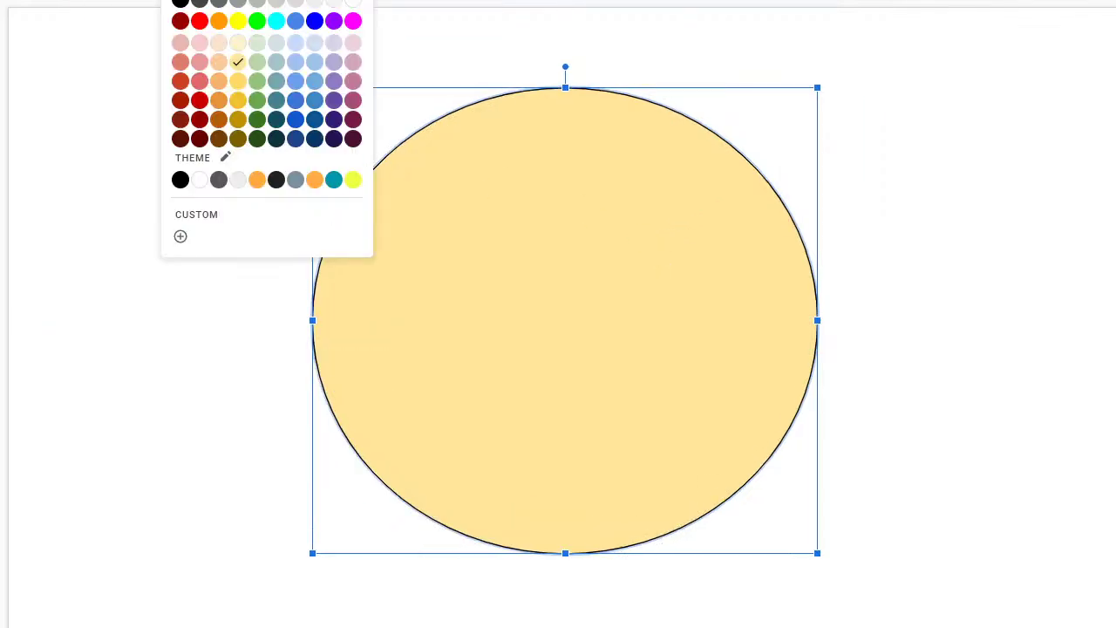
{"action": "left_click", "coordinate": [238, 85]}
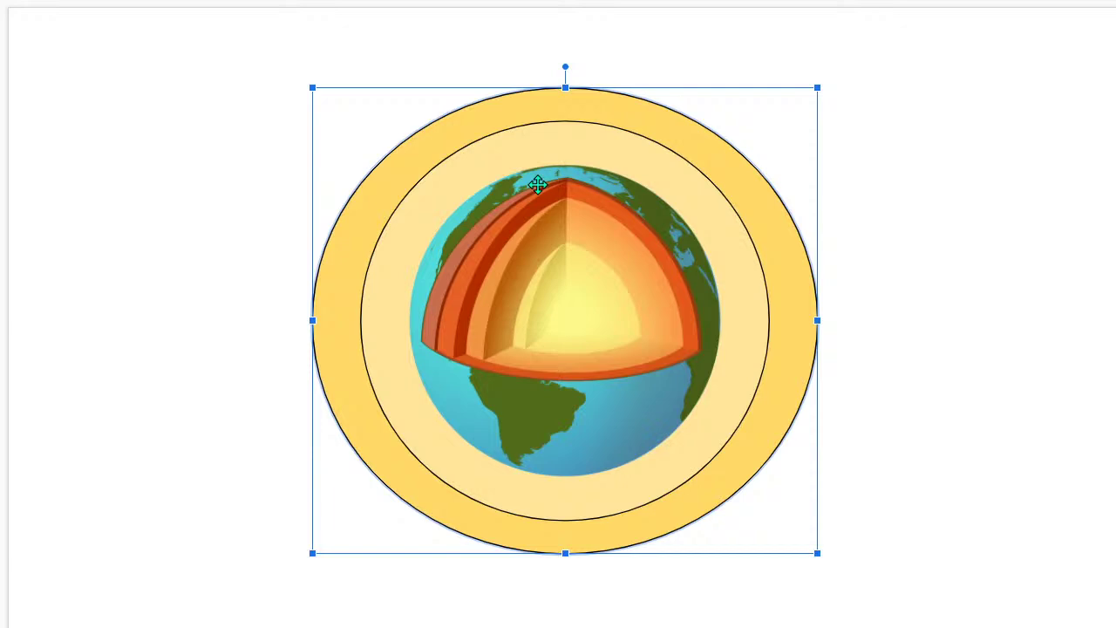
{"action": "left_click", "coordinate": [238, 183]}
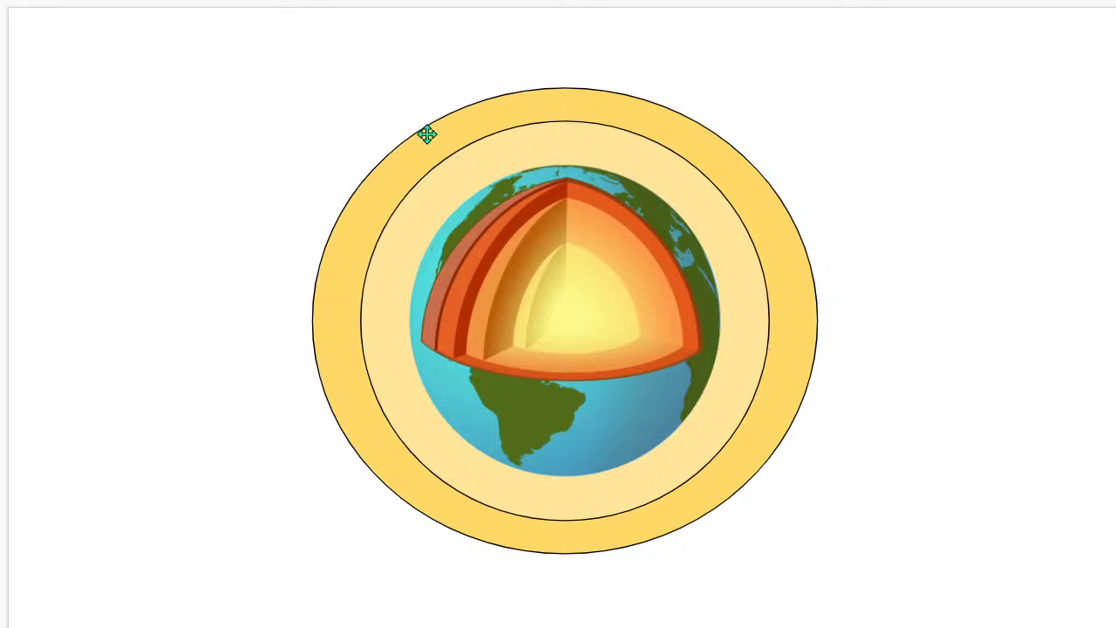
Duplicate the outer light yellow 1 circle and align the copy exactly over it
{"action": "left_click", "coordinate": [426, 133]}
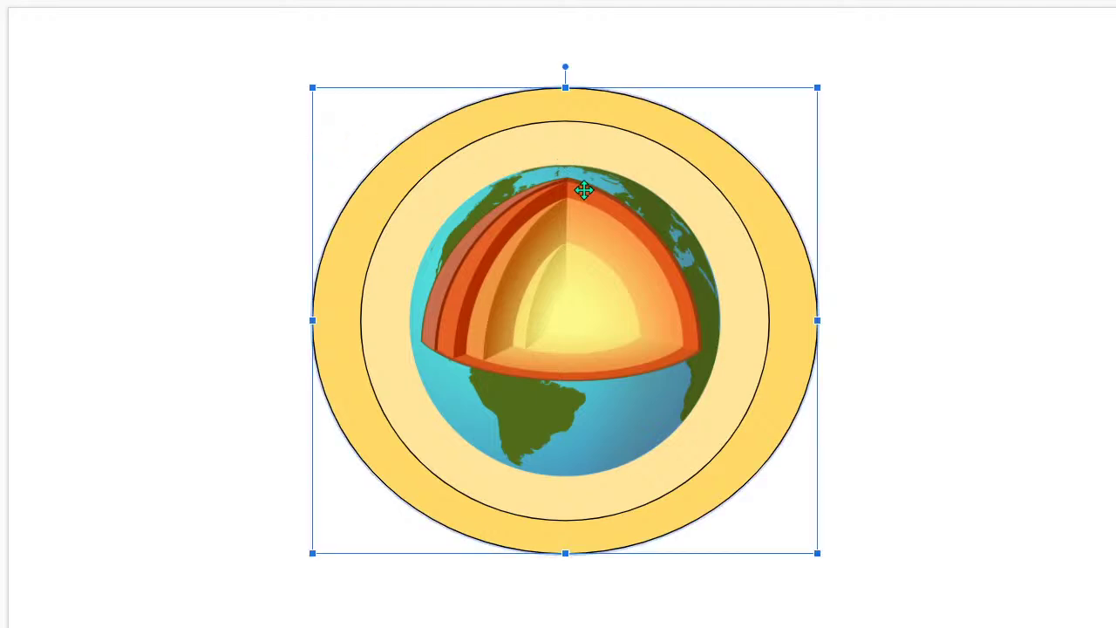
{"action": "left_click", "coordinate": [297, 137]}
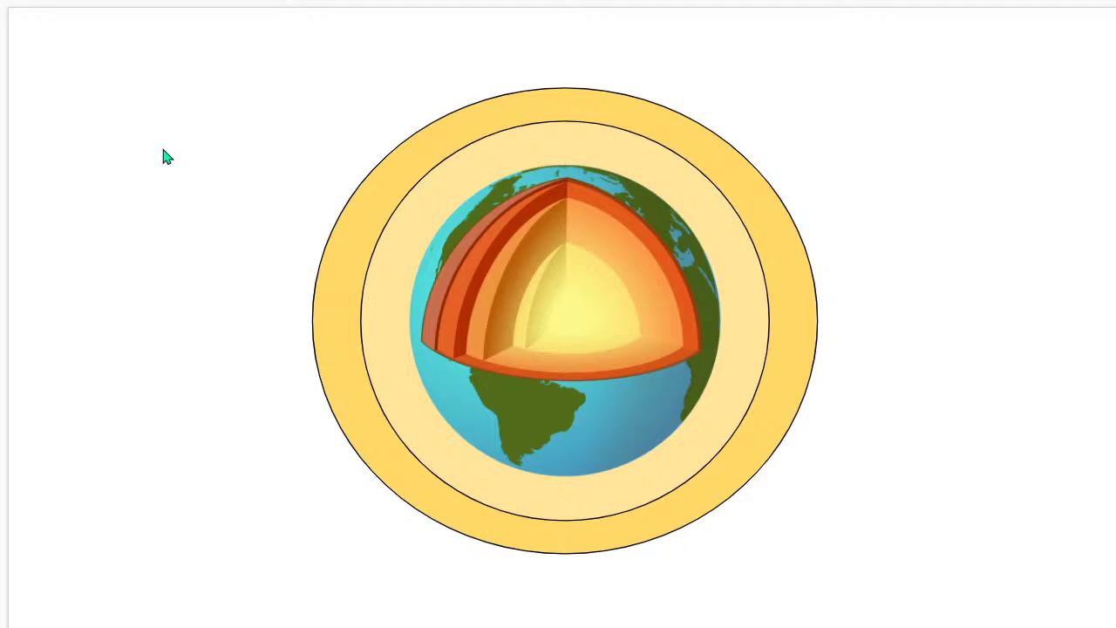
{"action": "left_click", "coordinate": [424, 156]}
{"action": "key", "text": "ctrl+d"}
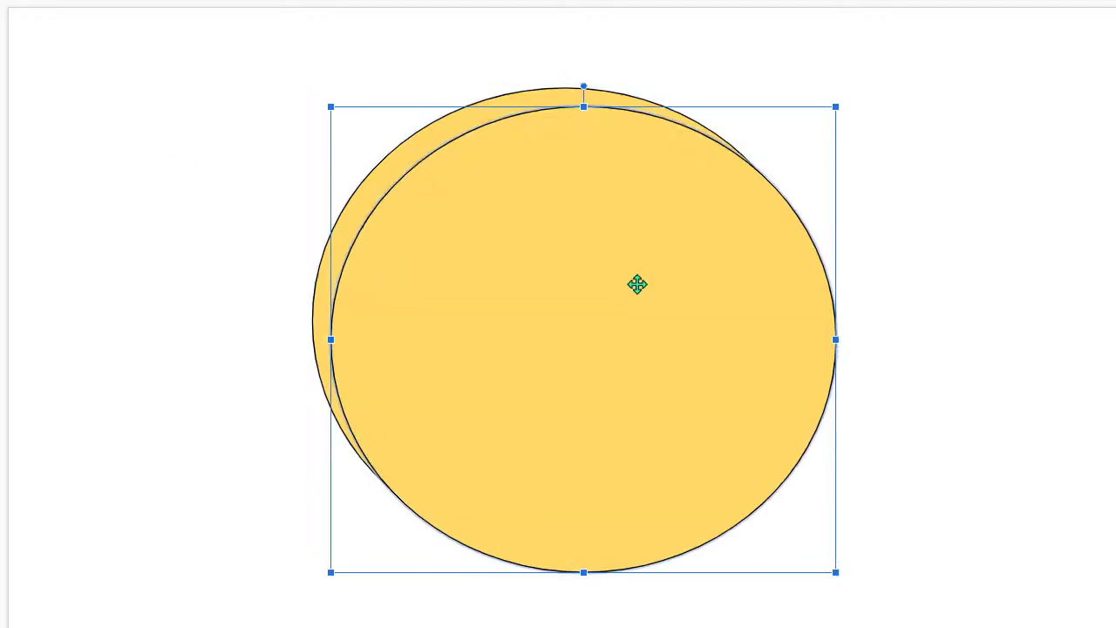
{"action": "left_click_drag", "start_coordinate": [619, 277], "coordinate": [603, 261]}
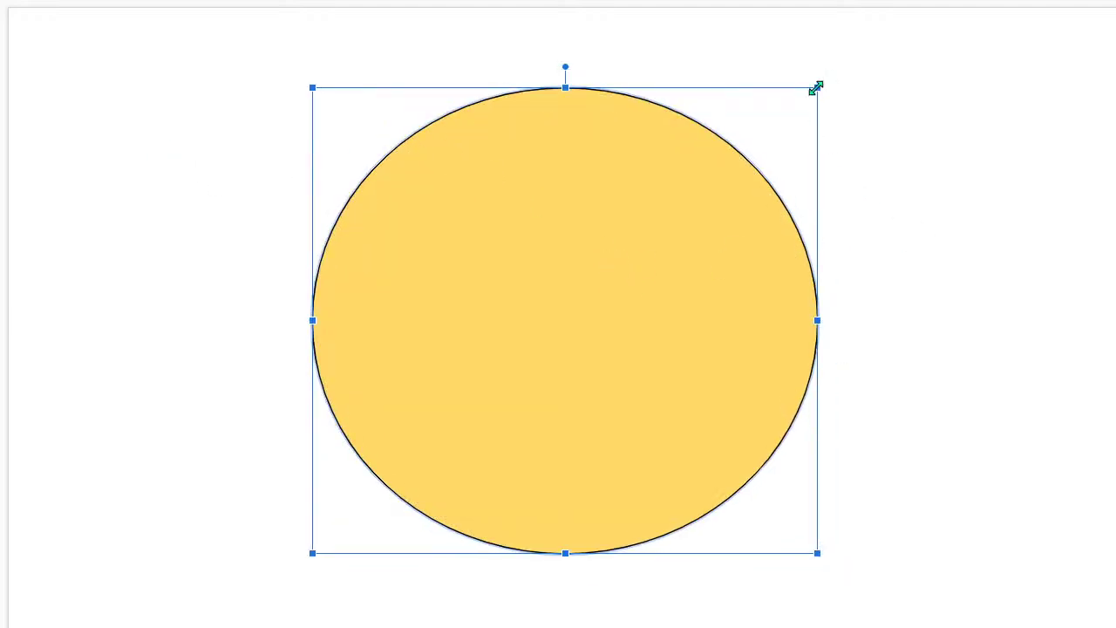
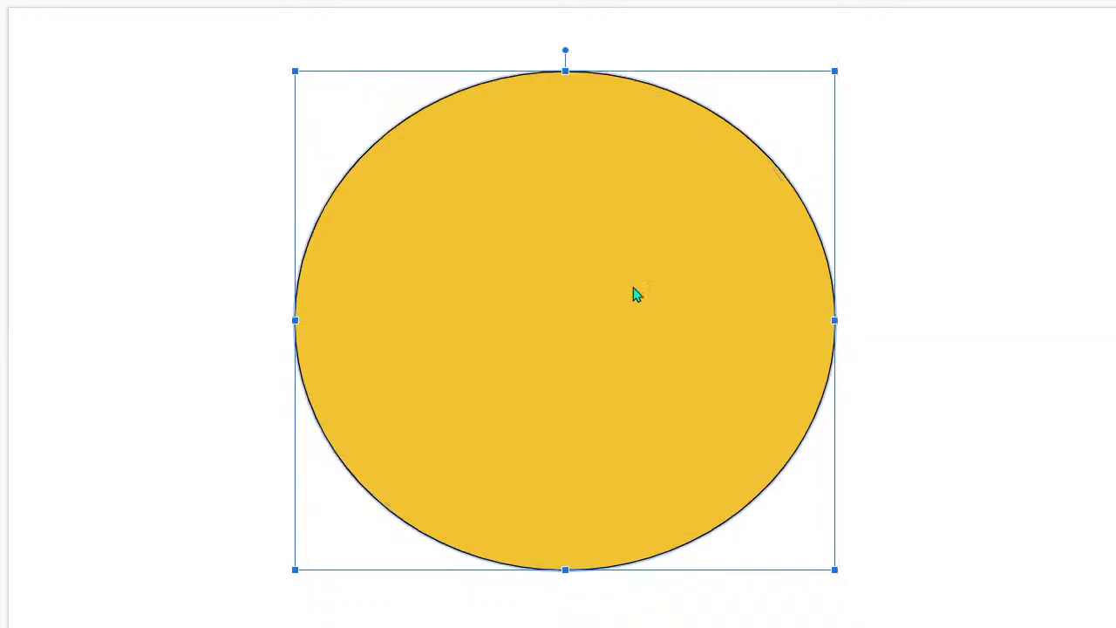
Enlarge and centre the newest circle copy, and fill it with dark yellow 2 behind the other rings
{"action": "left_click_drag", "start_coordinate": [837, 68], "coordinate": [888, 21]}
{"action": "left_click_drag", "start_coordinate": [665, 198], "coordinate": [639, 222]}
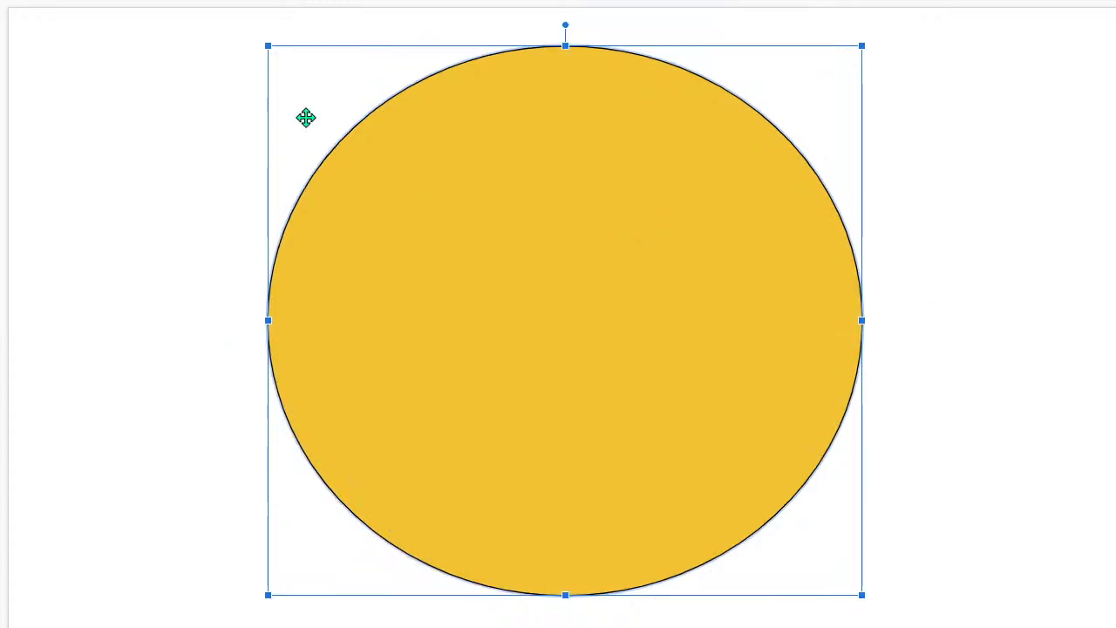
{"action": "left_click", "coordinate": [177, 0]}
{"action": "left_click", "coordinate": [238, 119]}
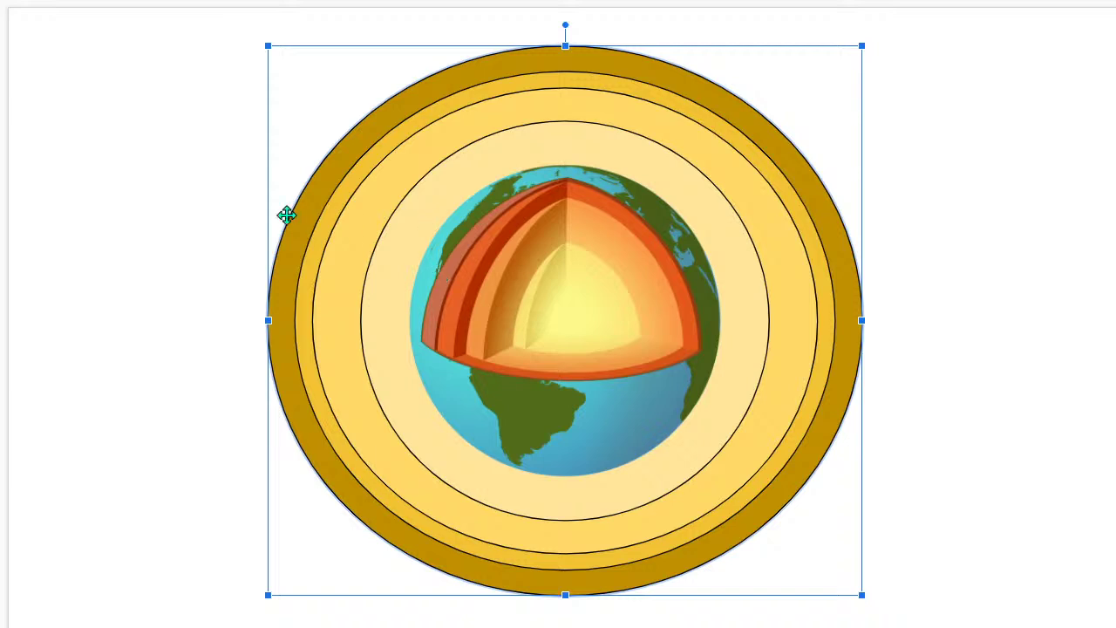
Fill the innermost ring around the Earth with light cornflower blue 3
{"action": "left_click", "coordinate": [163, 177]}
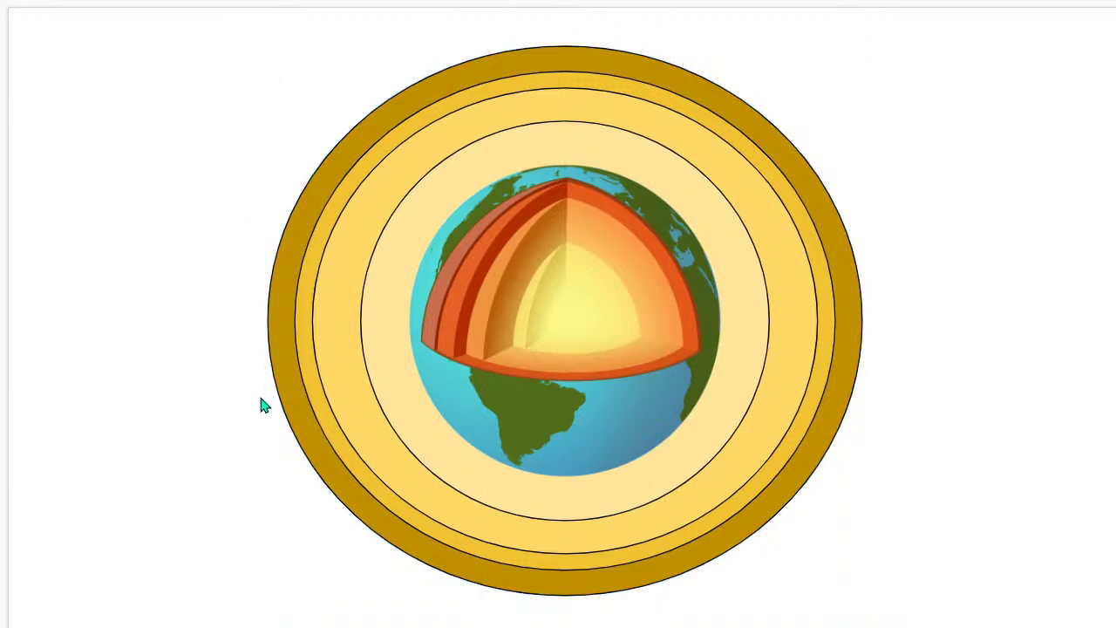
{"action": "left_click", "coordinate": [459, 183]}
{"action": "left_click", "coordinate": [493, 162]}
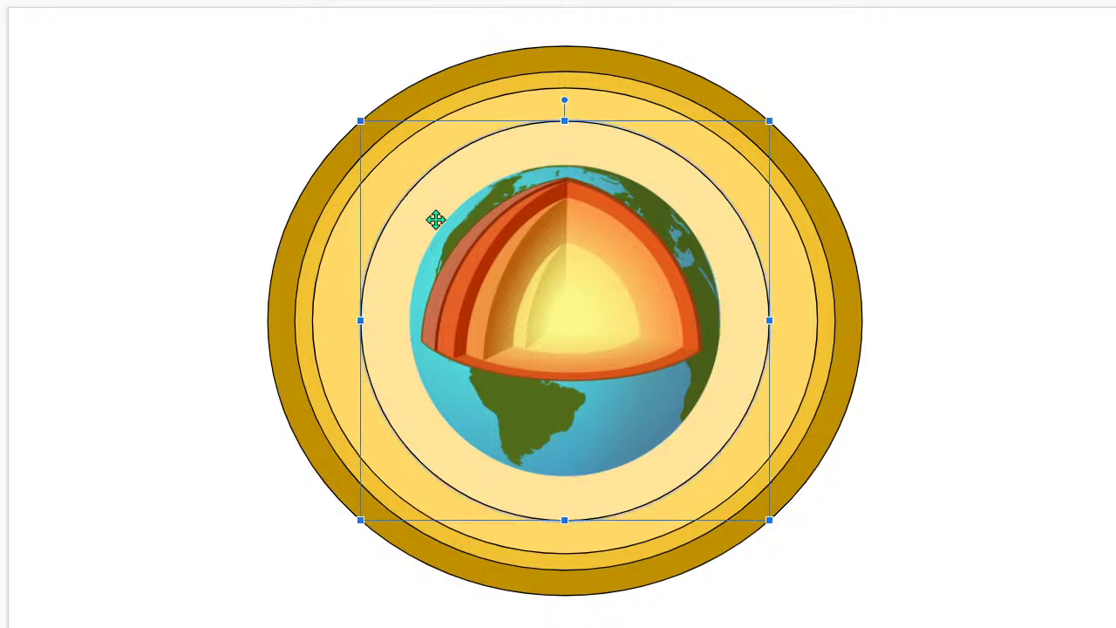
{"action": "left_click", "coordinate": [175, 1]}
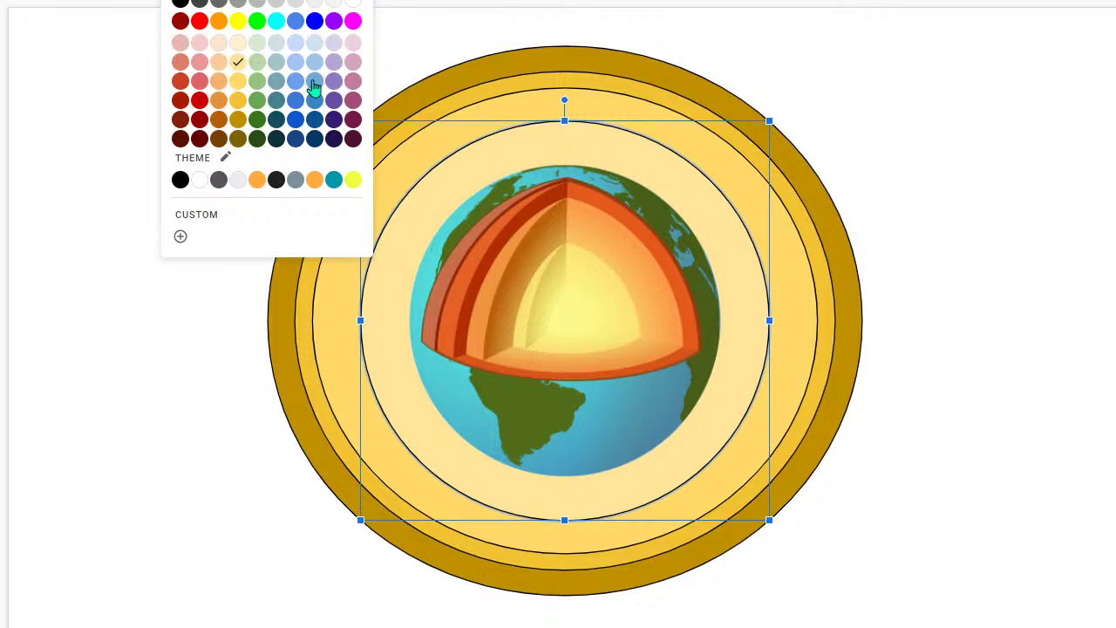
{"action": "left_click", "coordinate": [219, 63]}
{"action": "left_click", "coordinate": [176, 1]}
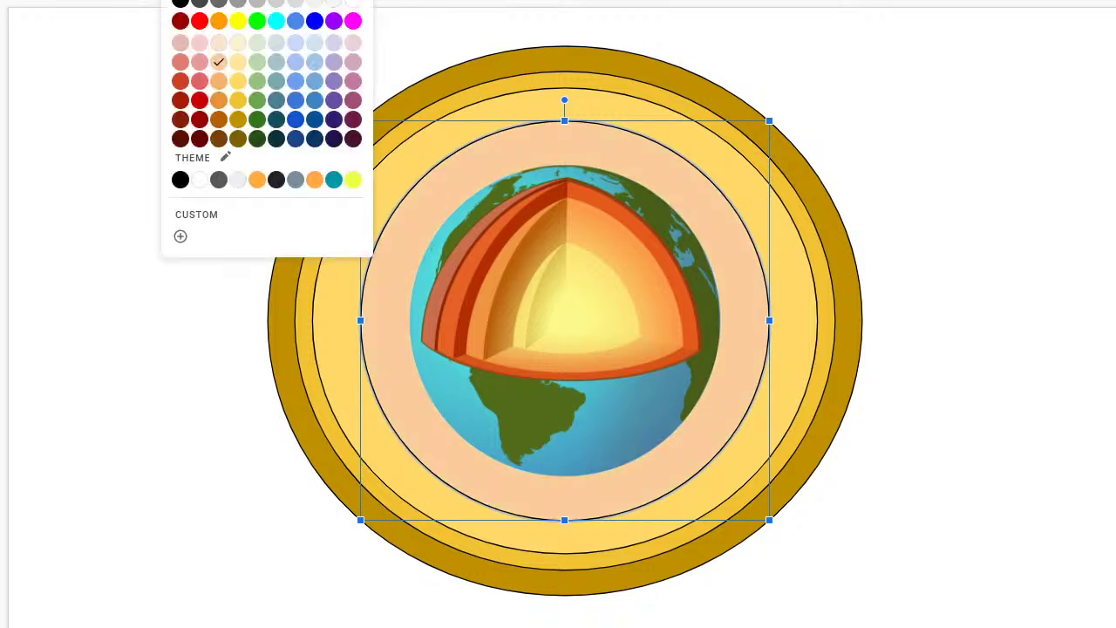
{"action": "left_click", "coordinate": [296, 45]}
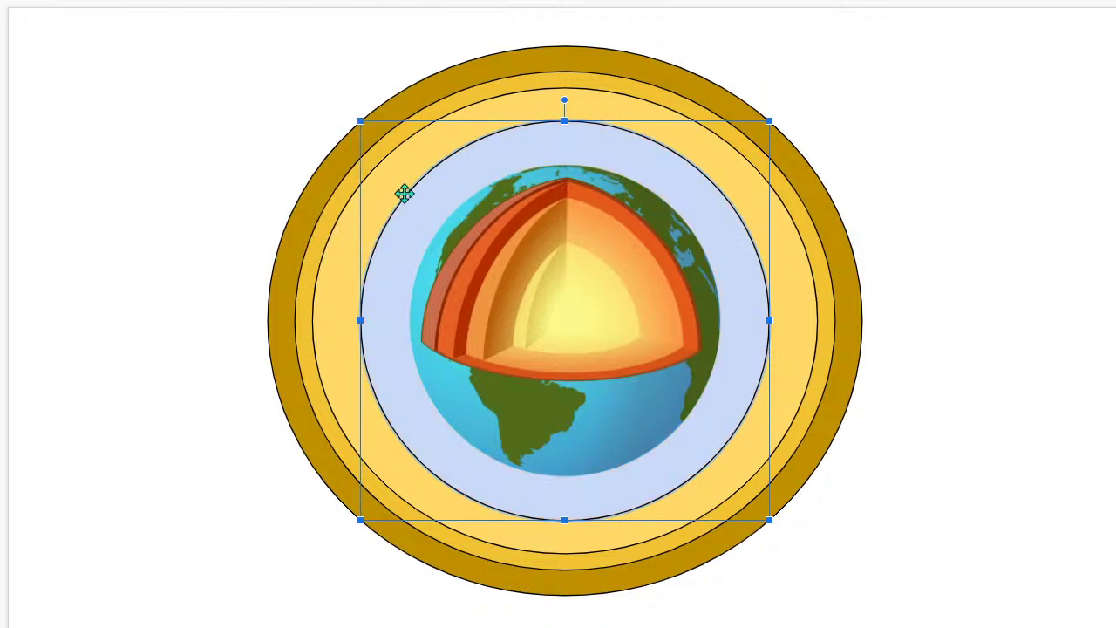
{"action": "left_click", "coordinate": [109, 154]}
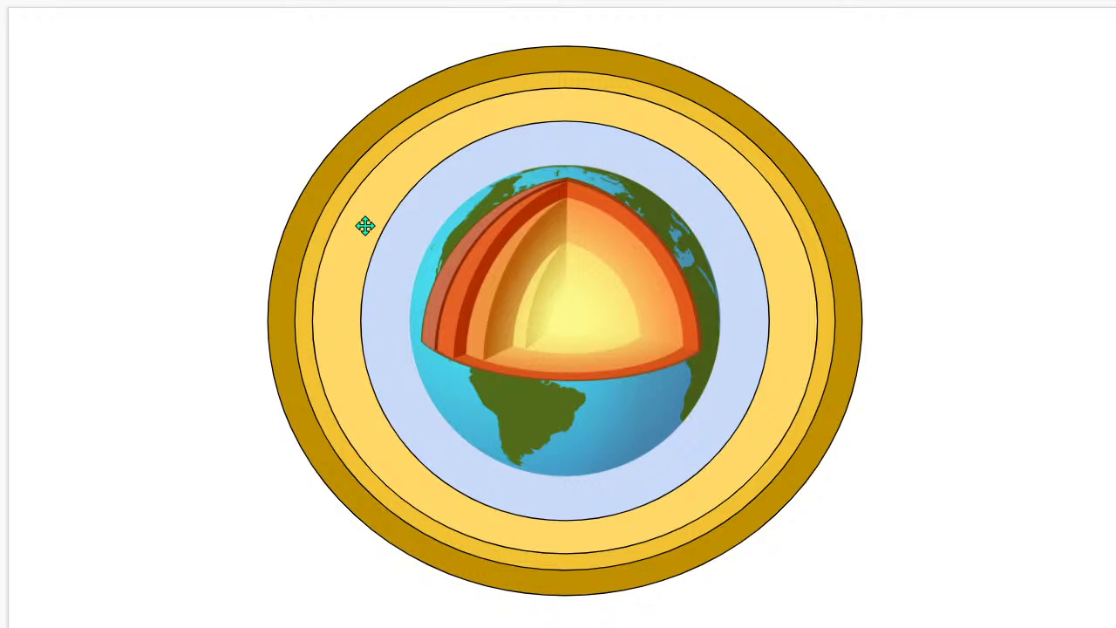
Thicken the black border of the innermost light blue ring
{"action": "left_click", "coordinate": [405, 219]}
{"action": "left_click", "coordinate": [199, 0]}
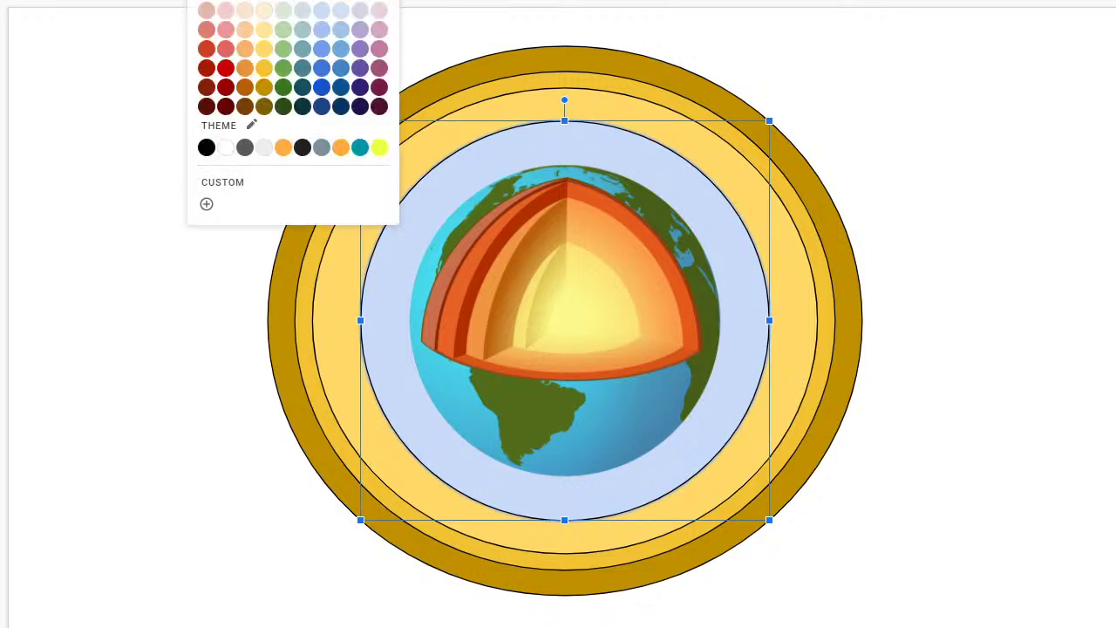
{"action": "left_click", "coordinate": [226, 1]}
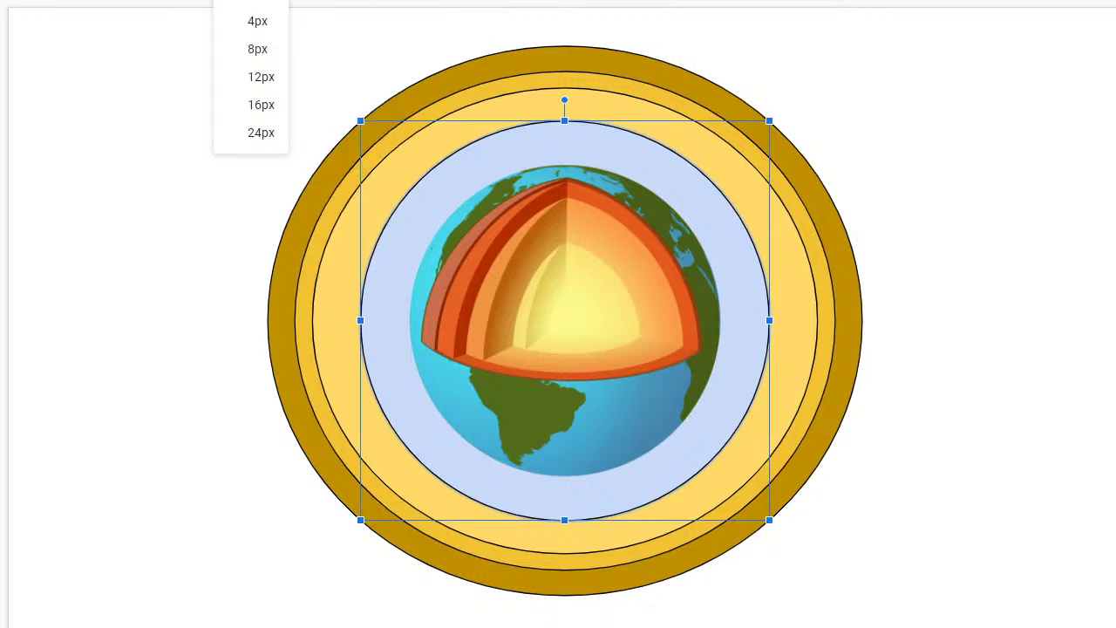
{"action": "left_click", "coordinate": [247, 1]}
{"action": "left_click", "coordinate": [103, 94]}
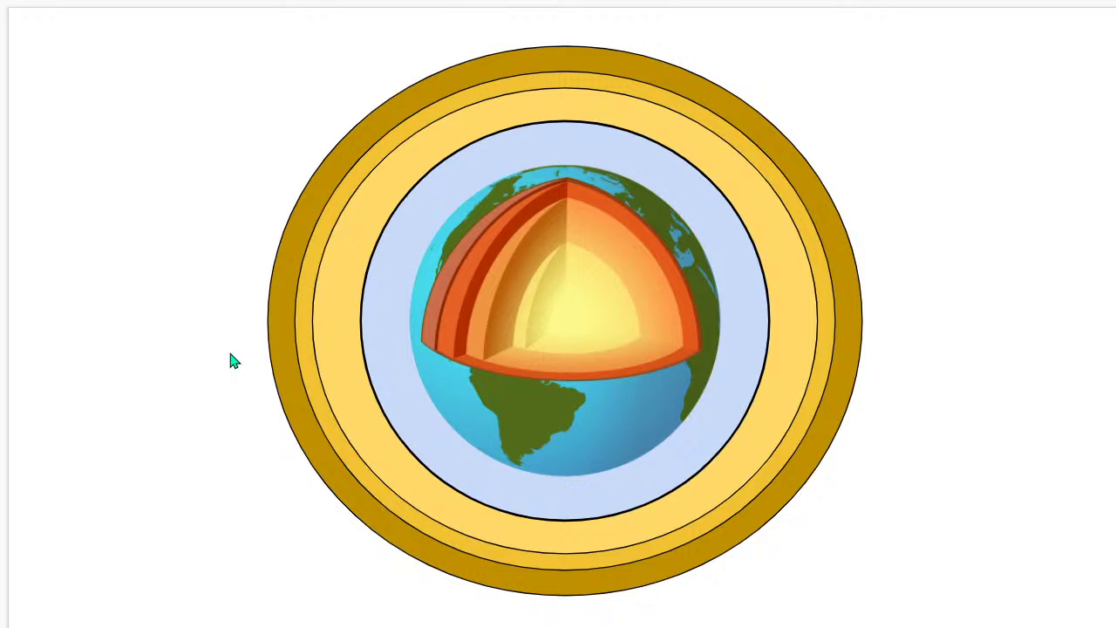
Fill the second ring from the Earth with light purple 1
{"action": "left_click", "coordinate": [351, 238]}
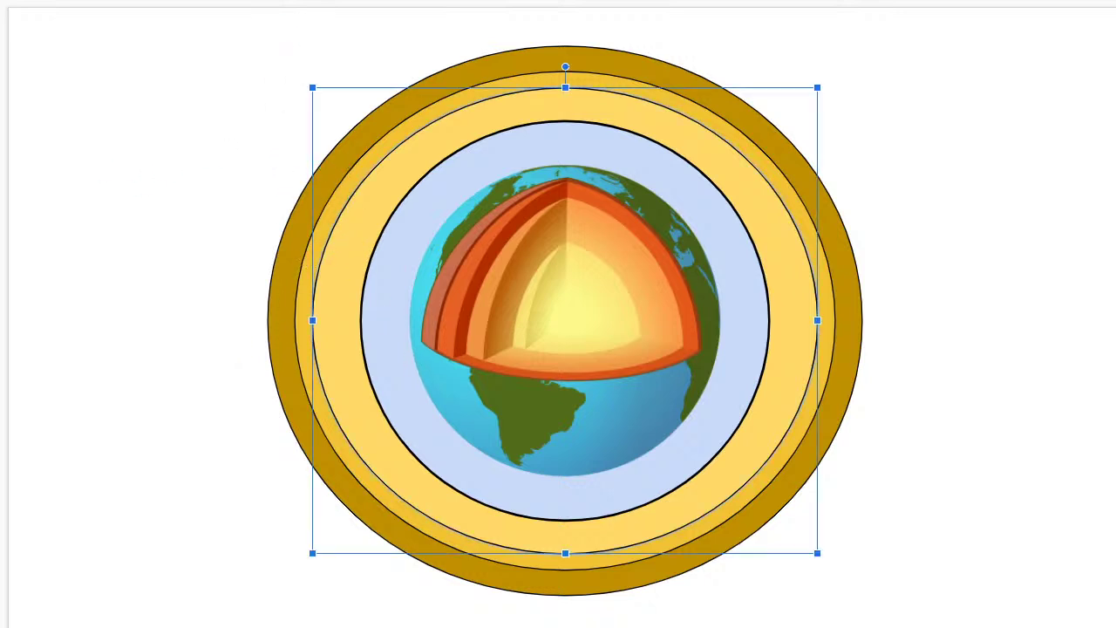
{"action": "left_click", "coordinate": [174, 0]}
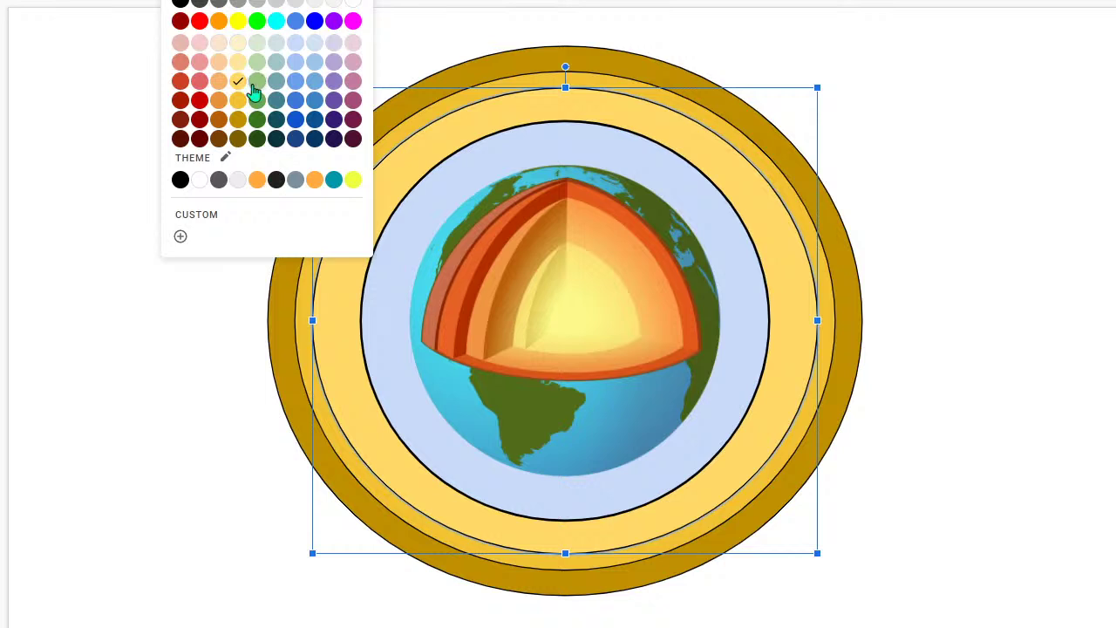
{"action": "left_click", "coordinate": [295, 81]}
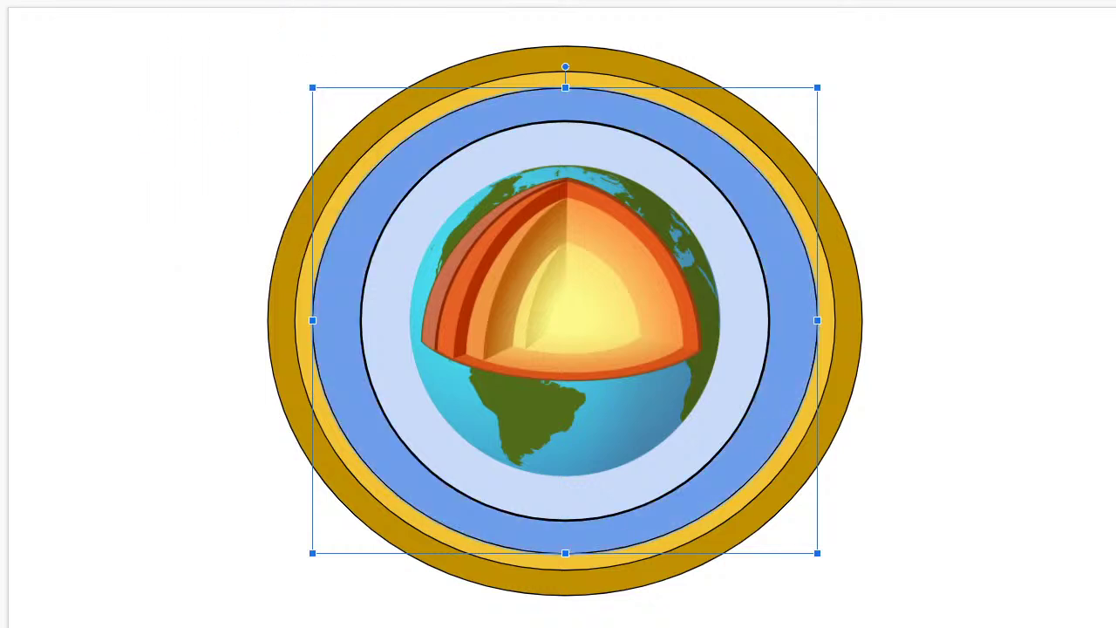
{"action": "left_click", "coordinate": [175, 0]}
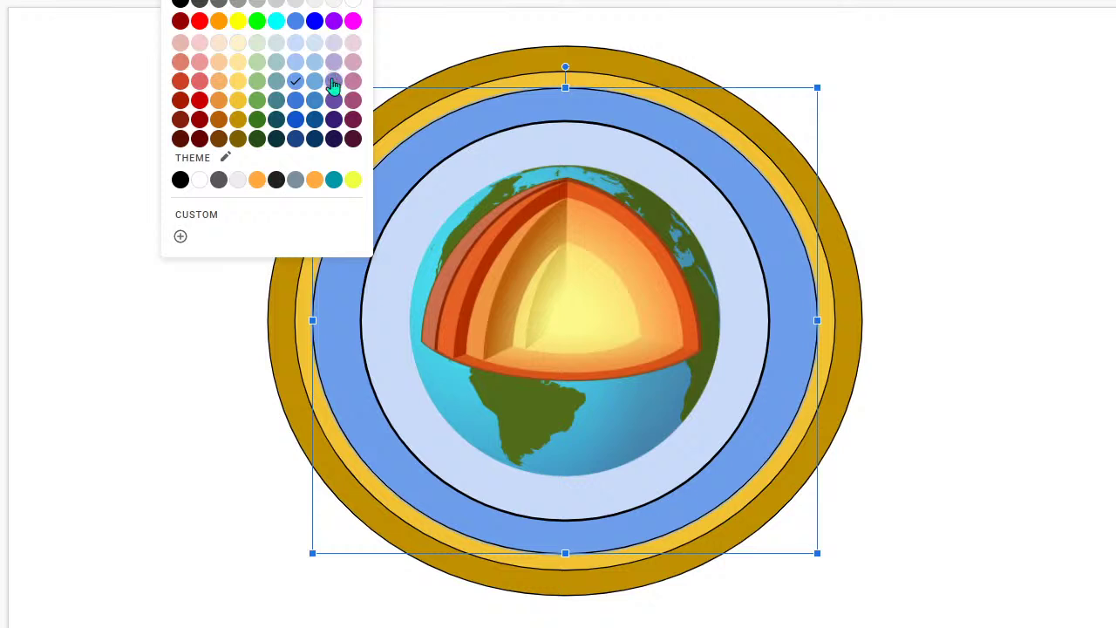
{"action": "left_click", "coordinate": [333, 85]}
{"action": "left_click", "coordinate": [92, 125]}
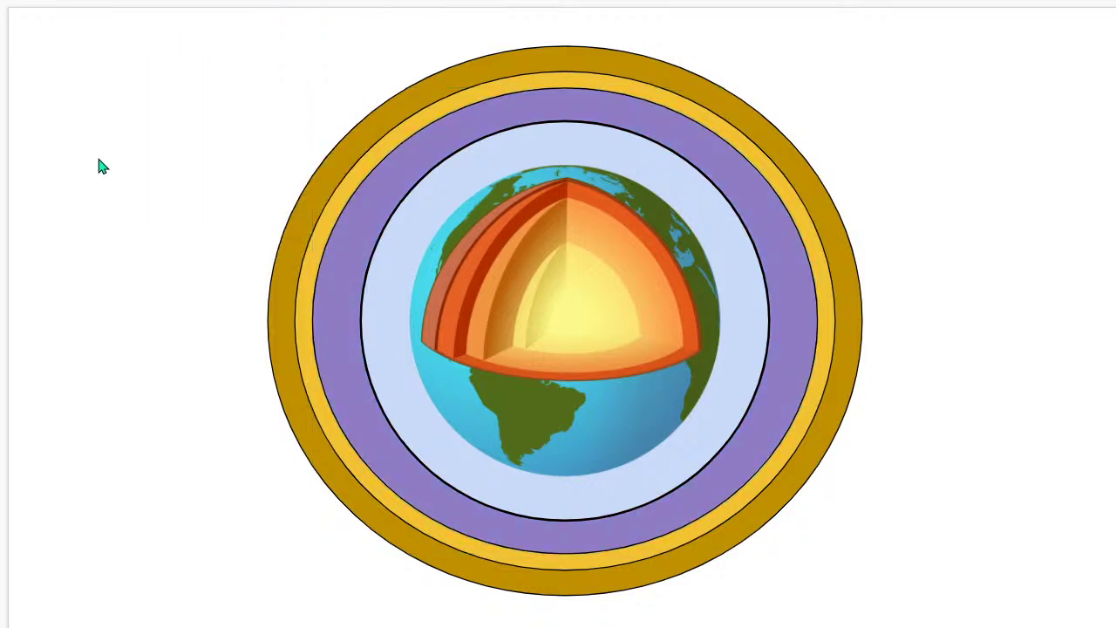
Thicken the black border of the purple ring
{"action": "left_click", "coordinate": [345, 235]}
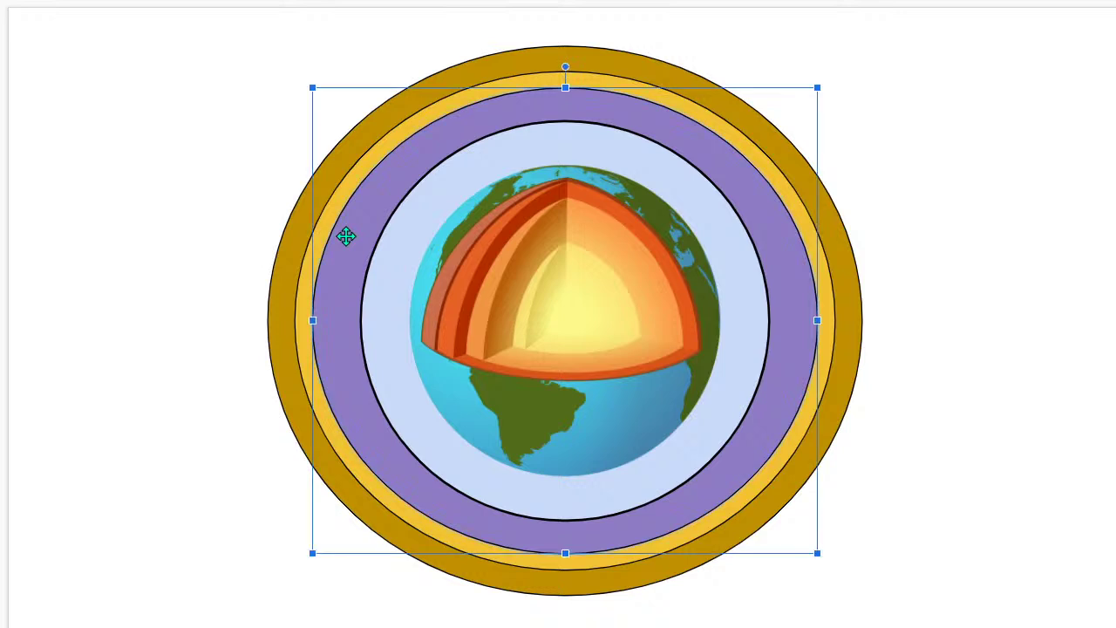
{"action": "left_click", "coordinate": [200, 0]}
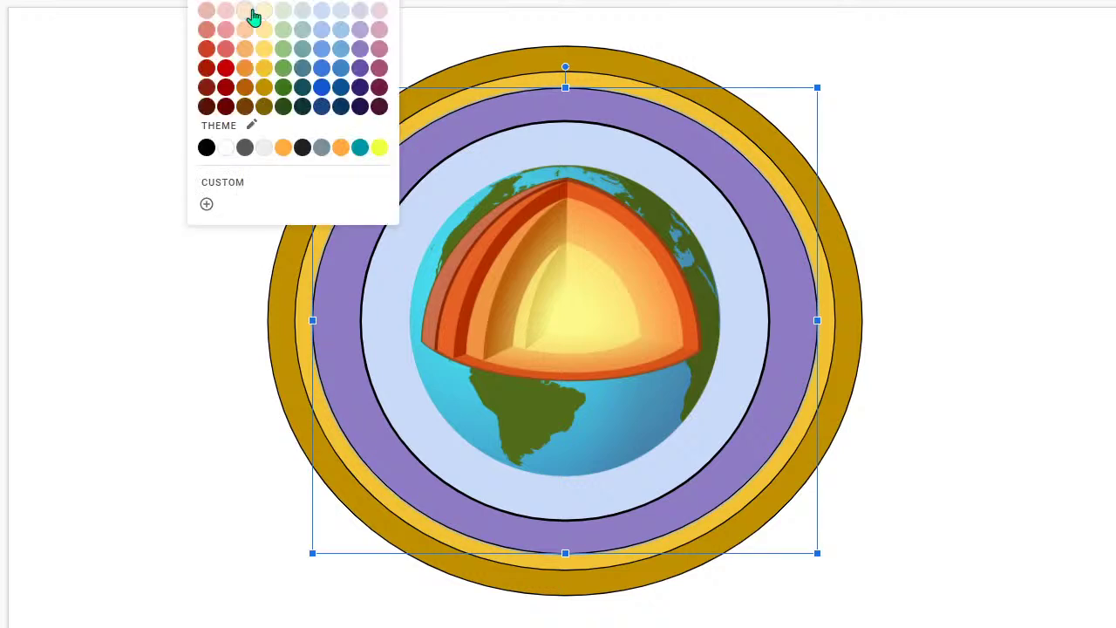
{"action": "left_click", "coordinate": [227, 0]}
{"action": "left_click", "coordinate": [243, 0]}
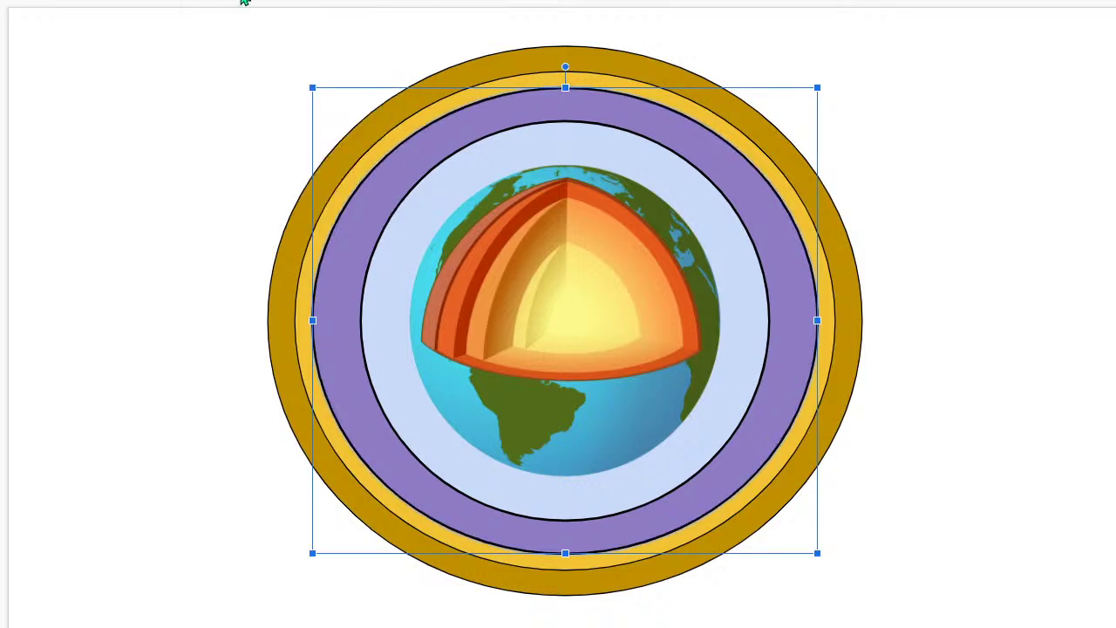
{"action": "left_click", "coordinate": [154, 209]}
{"action": "left_click", "coordinate": [317, 232]}
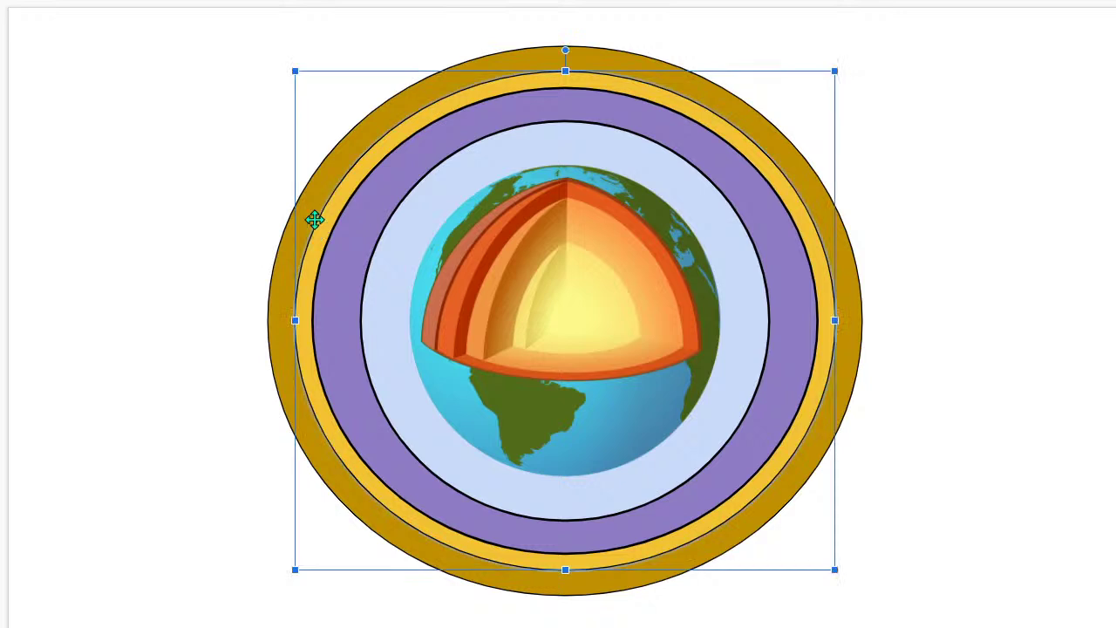
{"action": "left_click", "coordinate": [199, 0]}
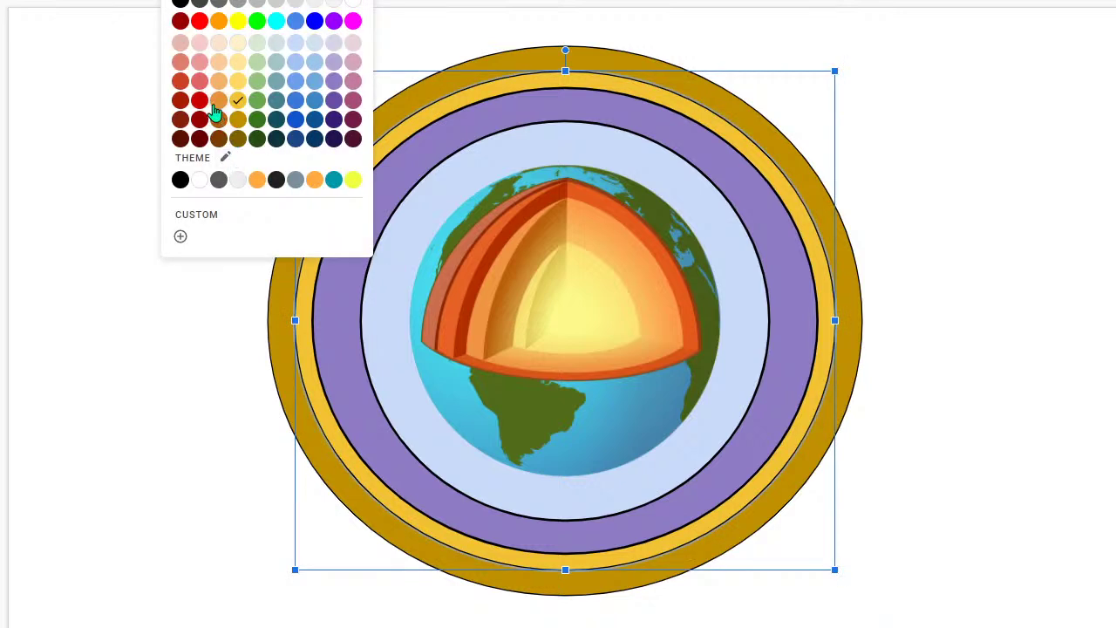
{"action": "left_click", "coordinate": [81, 183]}
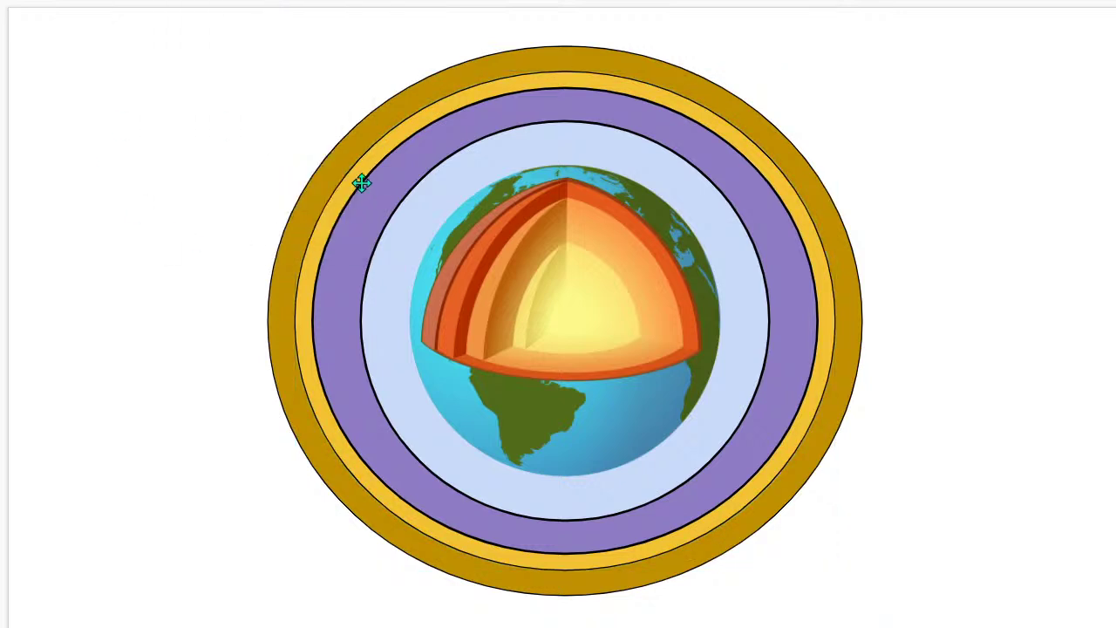
Thicken the black border of the yellow third ring, keeping its fill colour
{"action": "left_click", "coordinate": [337, 200]}
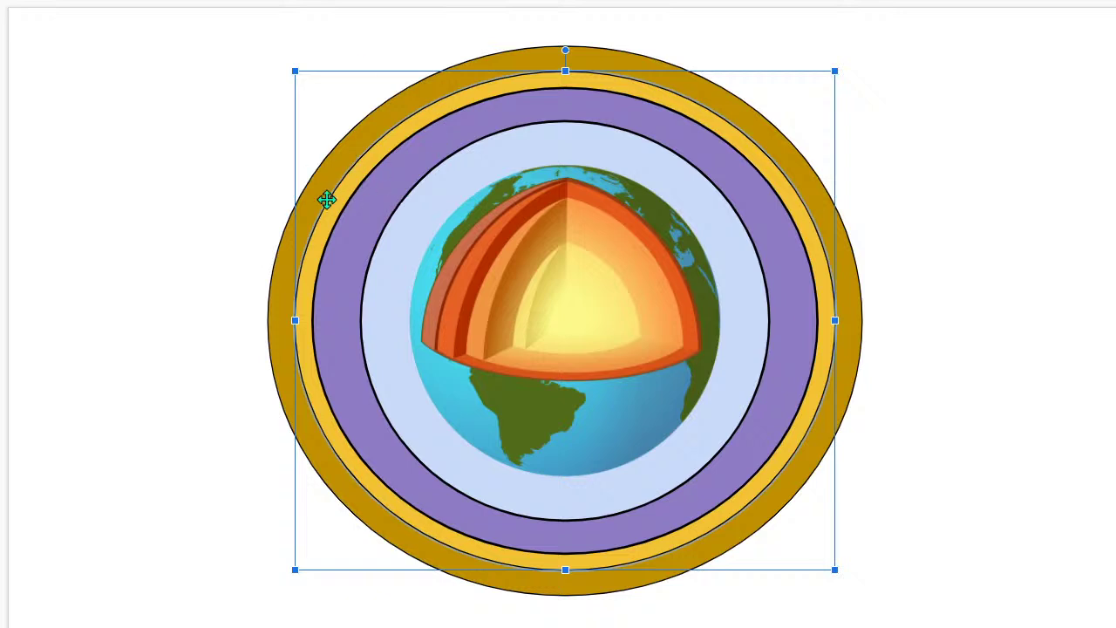
{"action": "left_click", "coordinate": [174, 1]}
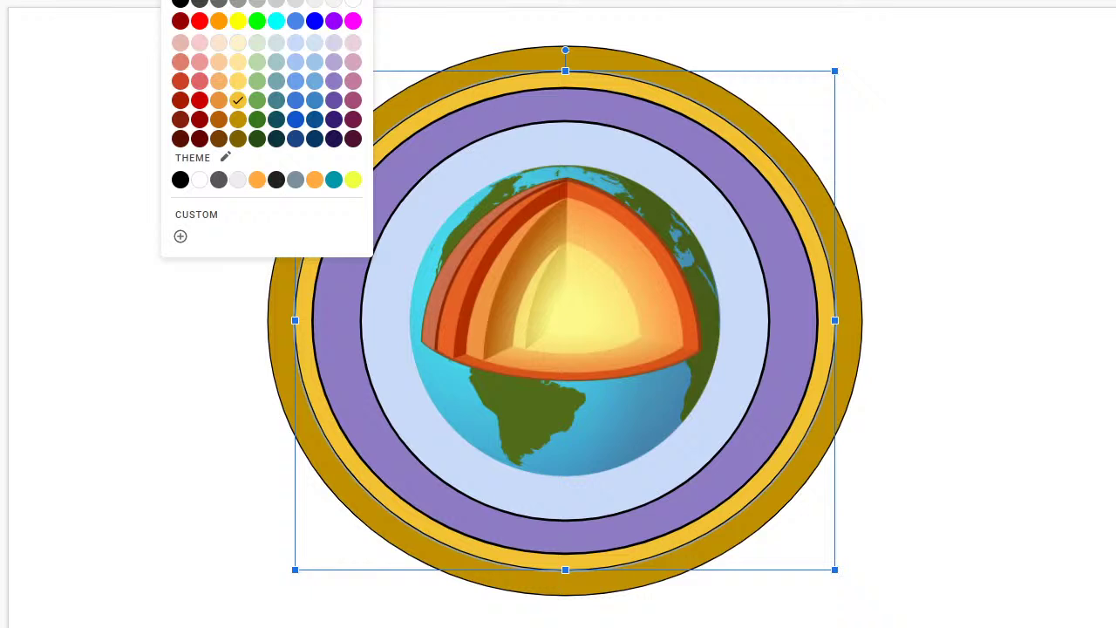
{"action": "key", "text": "Escape"}
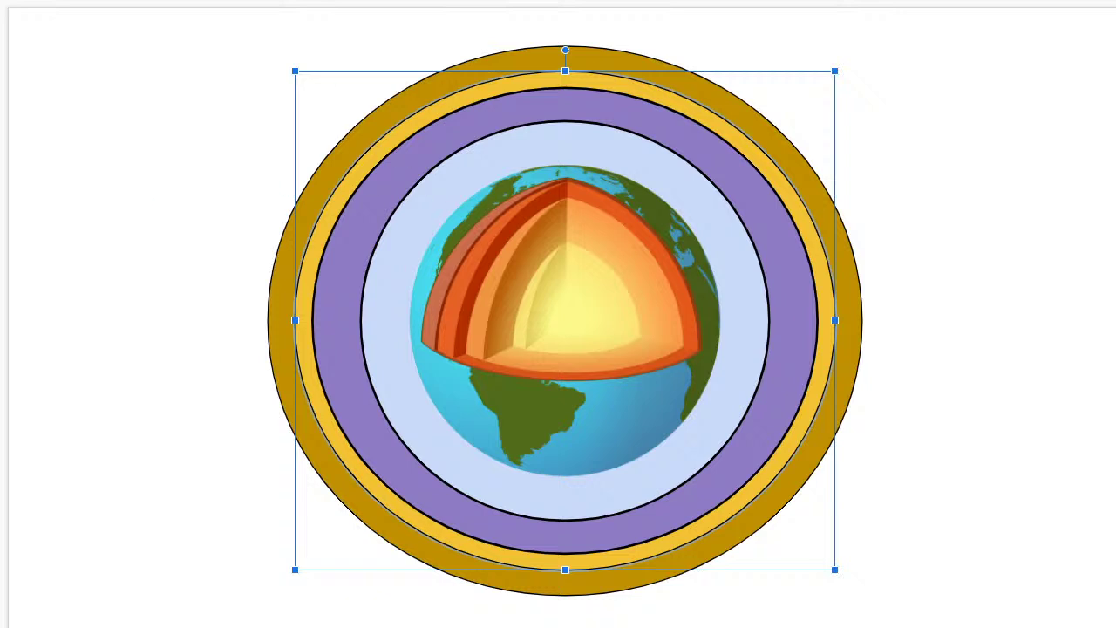
{"action": "left_click", "coordinate": [199, 0]}
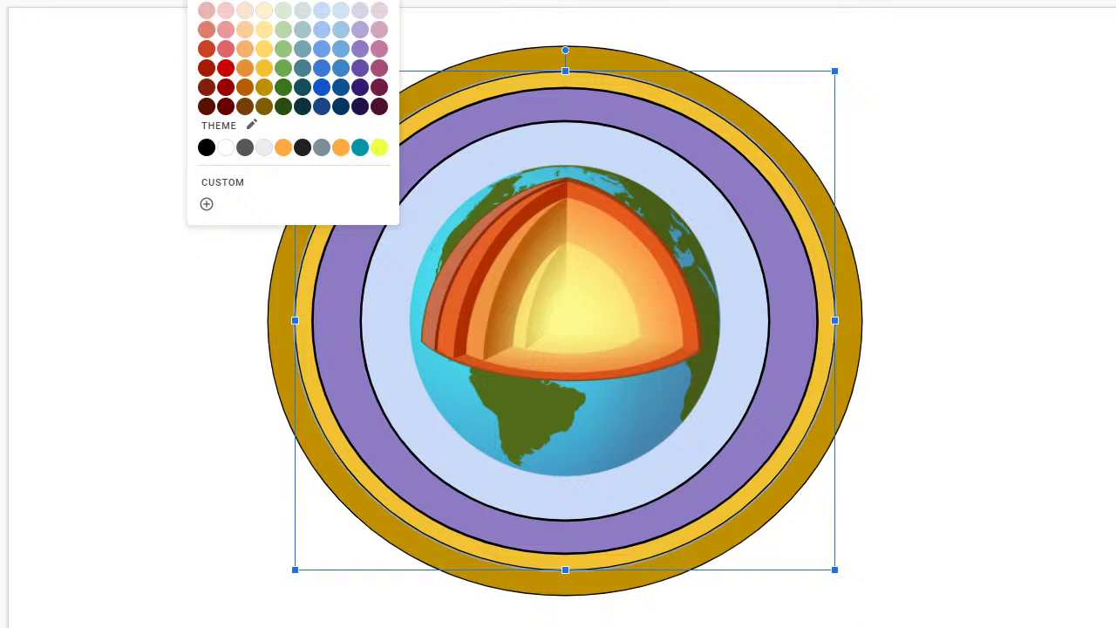
{"action": "left_click", "coordinate": [257, 0]}
{"action": "left_click", "coordinate": [136, 245]}
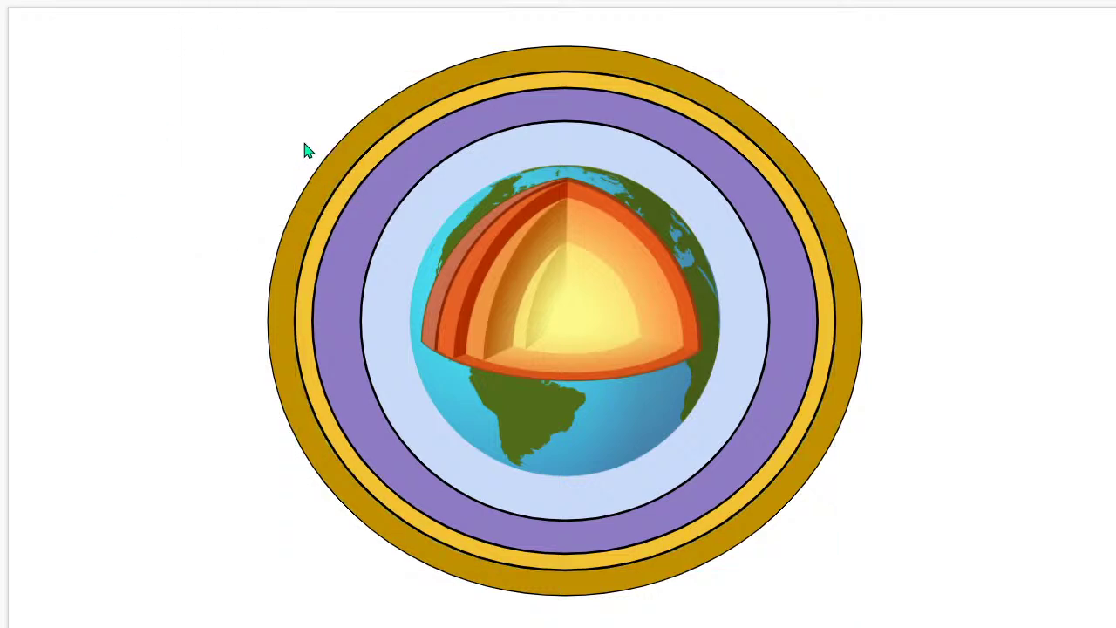
Fill the outermost ring with dark blue 3
{"action": "left_click", "coordinate": [399, 107]}
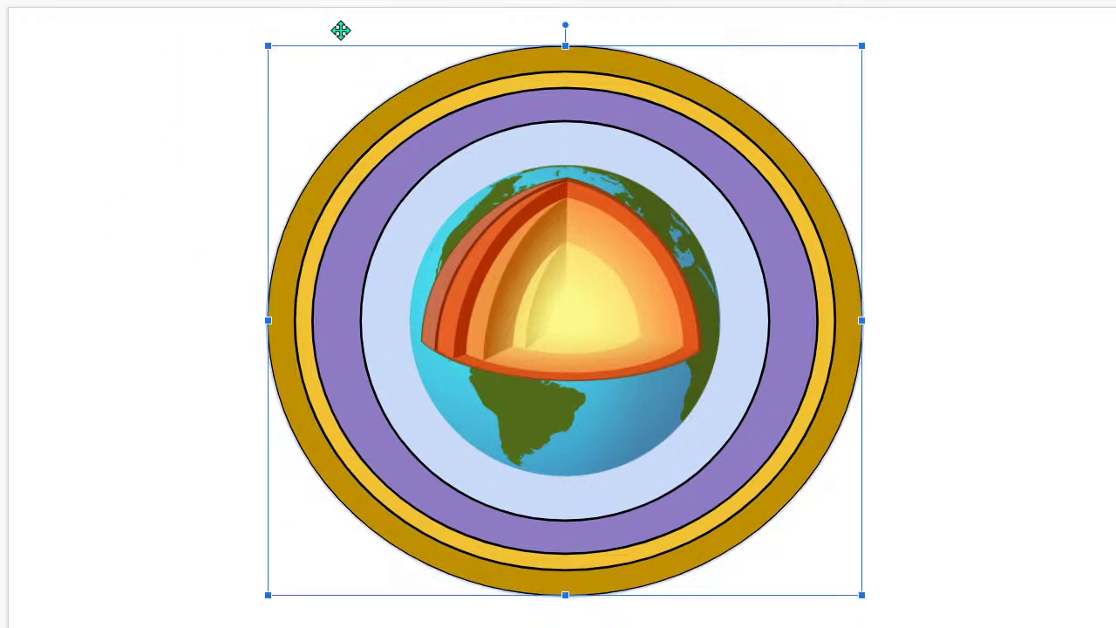
{"action": "left_click", "coordinate": [187, 0]}
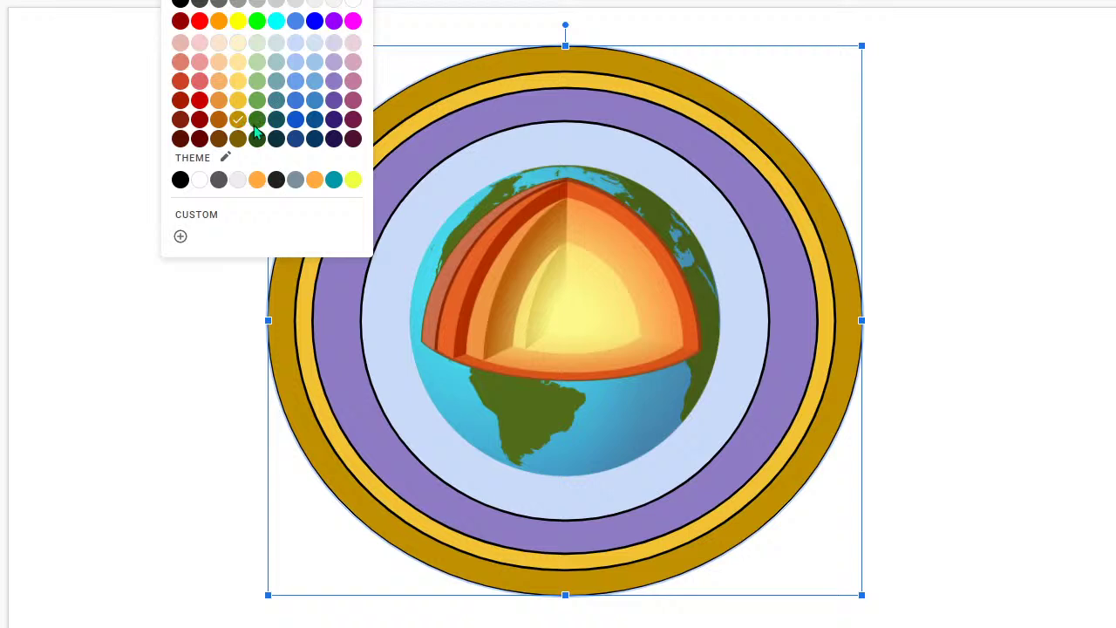
{"action": "left_click", "coordinate": [316, 142]}
{"action": "left_click", "coordinate": [147, 146]}
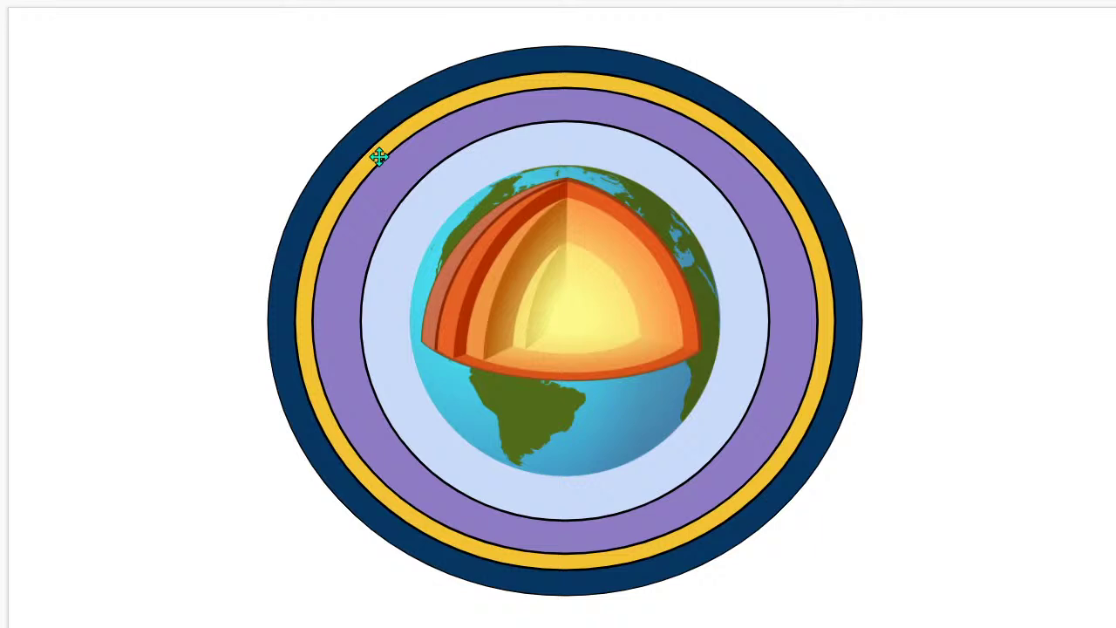
{"action": "left_click", "coordinate": [279, 55]}
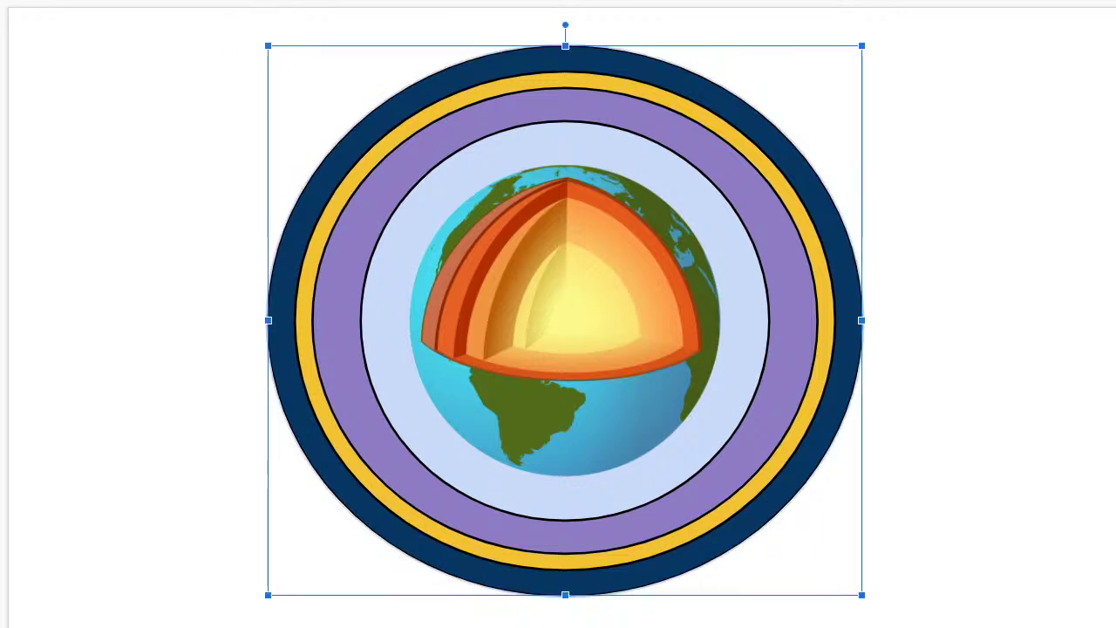
{"action": "left_click", "coordinate": [175, 33]}
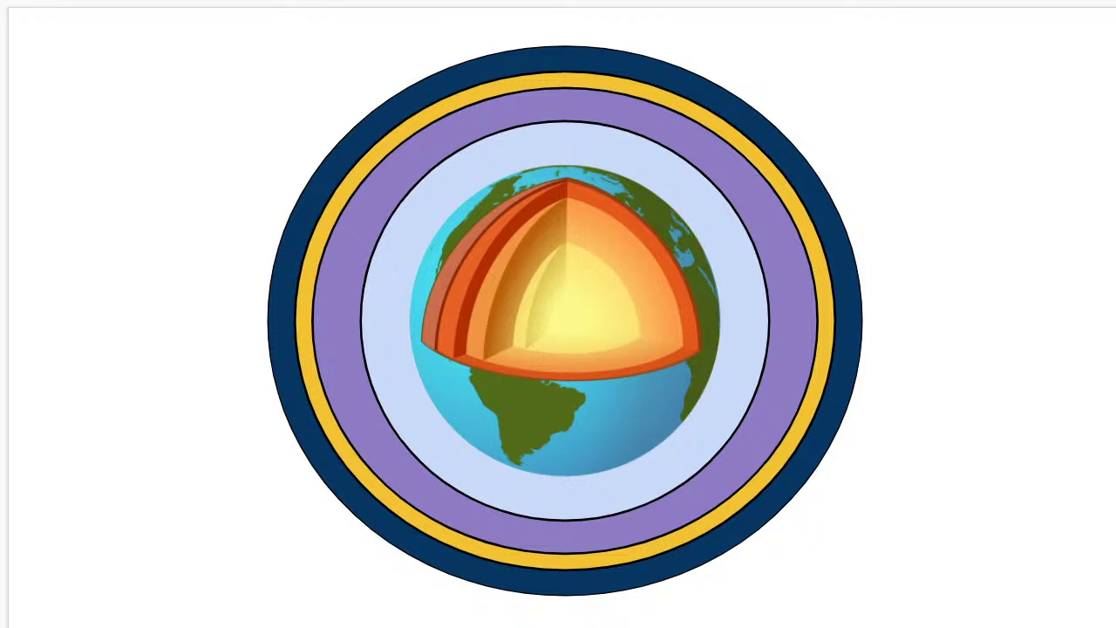
Set the slide background to the starry space image from its copied URL
{"action": "left_click", "coordinate": [301, 1]}
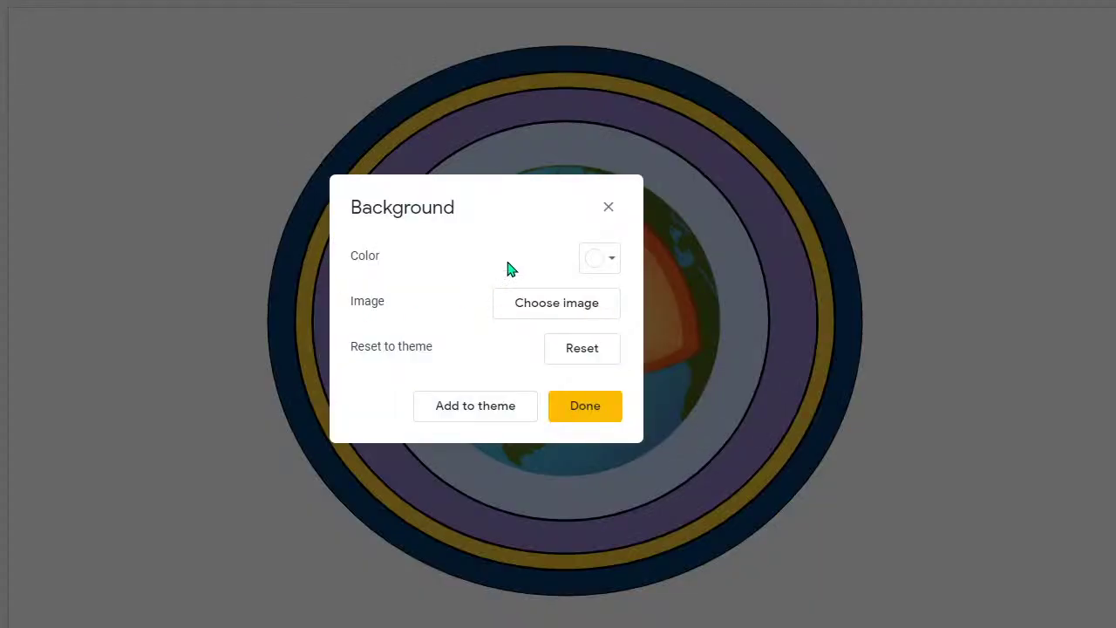
{"action": "left_click", "coordinate": [608, 209]}
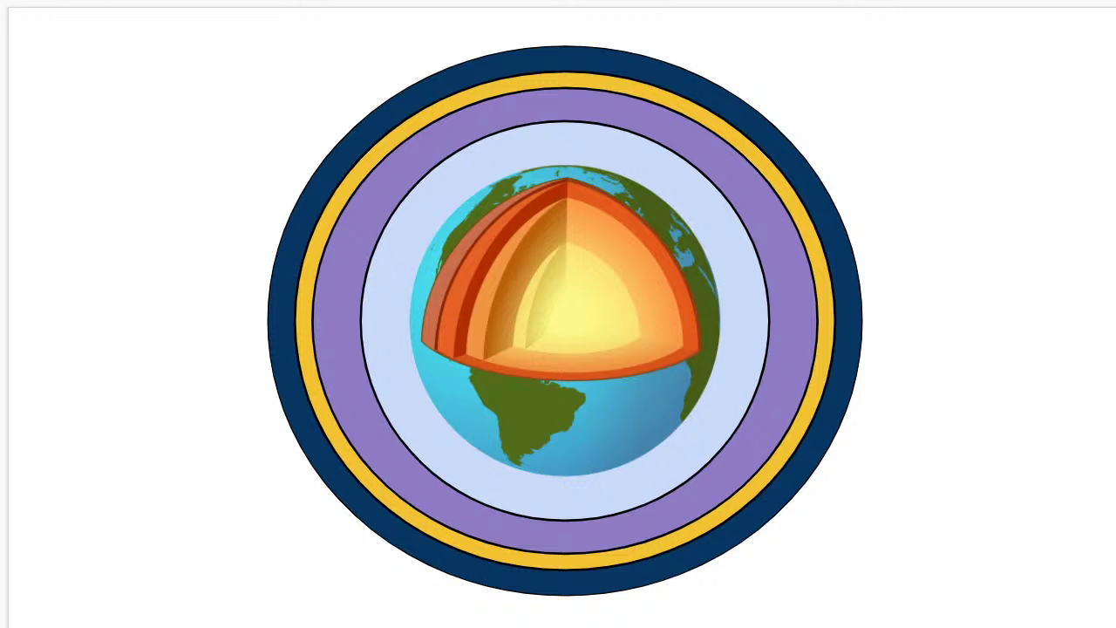
{"action": "left_click", "coordinate": [201, 2]}
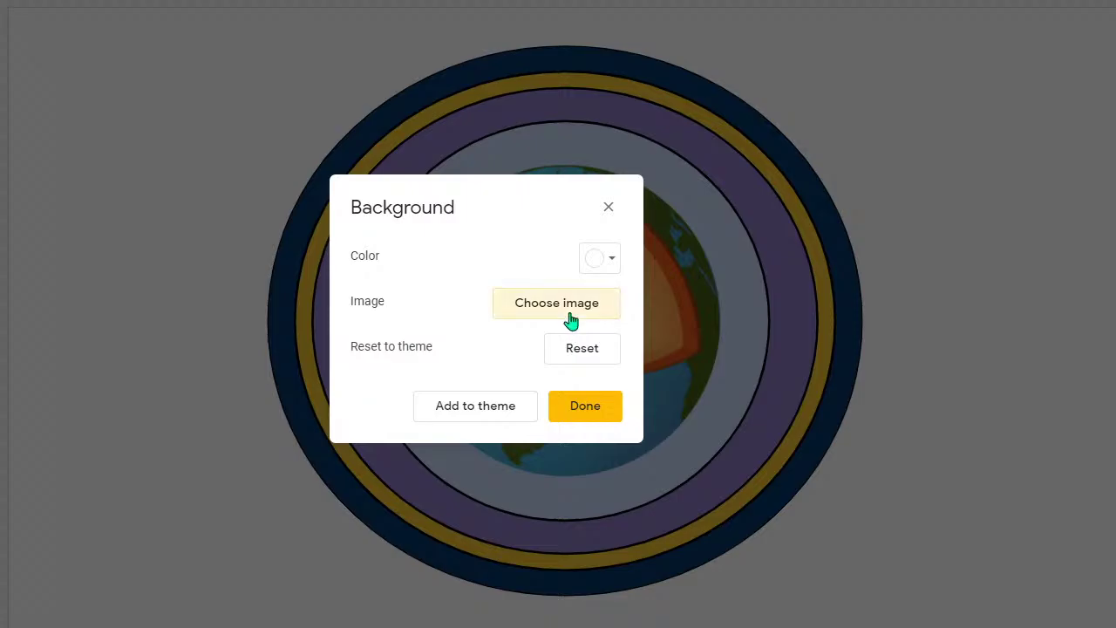
{"action": "left_click", "coordinate": [571, 321]}
{"action": "left_click", "coordinate": [255, 127]}
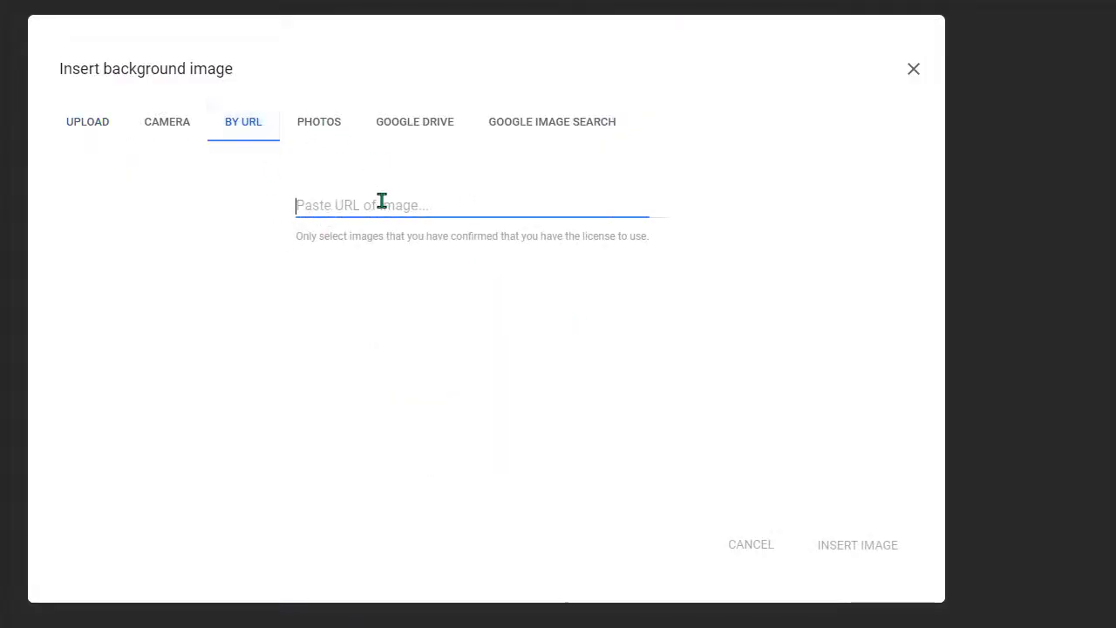
{"action": "key", "text": "ctrl+v"}
{"action": "left_click", "coordinate": [858, 547]}
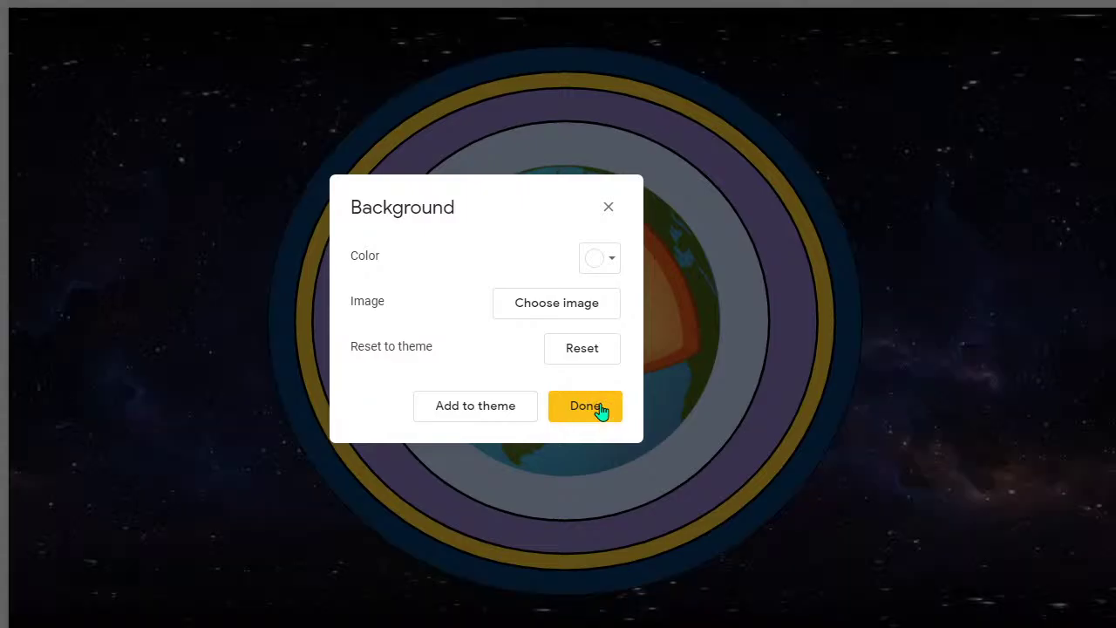
{"action": "left_click", "coordinate": [600, 408]}
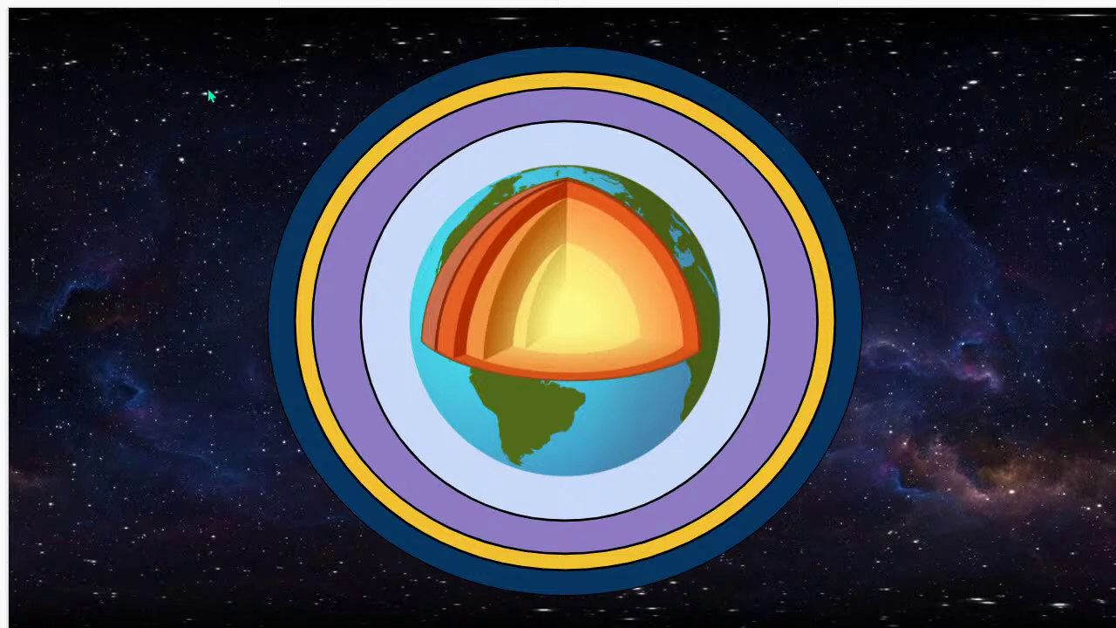
Group the cutaway Earth with all its surrounding rings and scale the group down to about four fifths of its size
{"action": "left_click_drag", "start_coordinate": [187, 63], "coordinate": [866, 599]}
{"action": "right_click", "coordinate": [535, 281]}
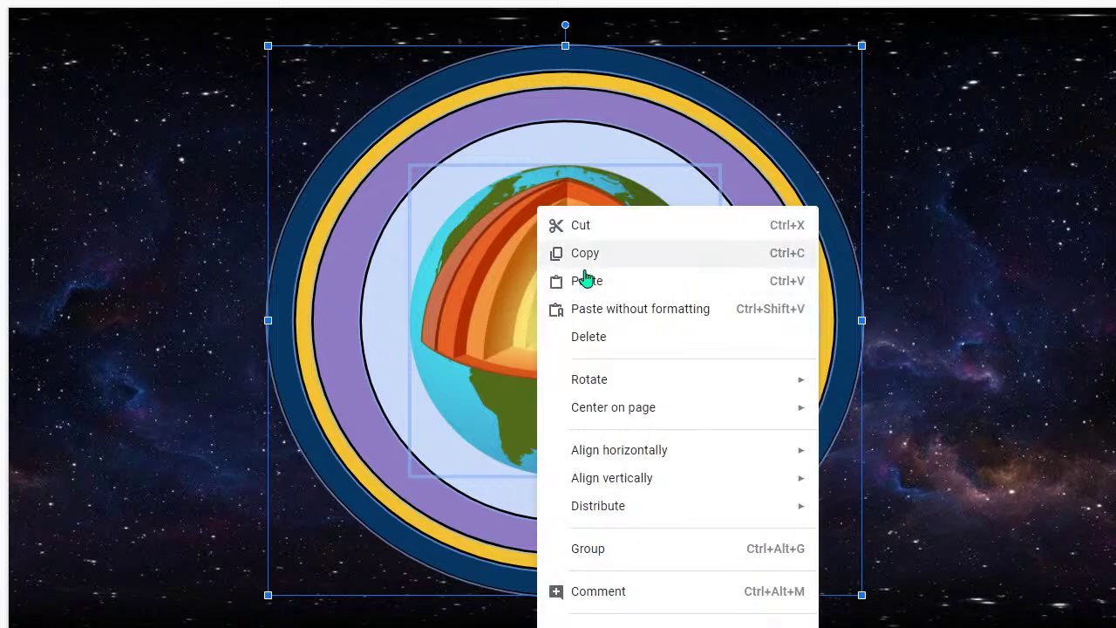
{"action": "left_click", "coordinate": [604, 553]}
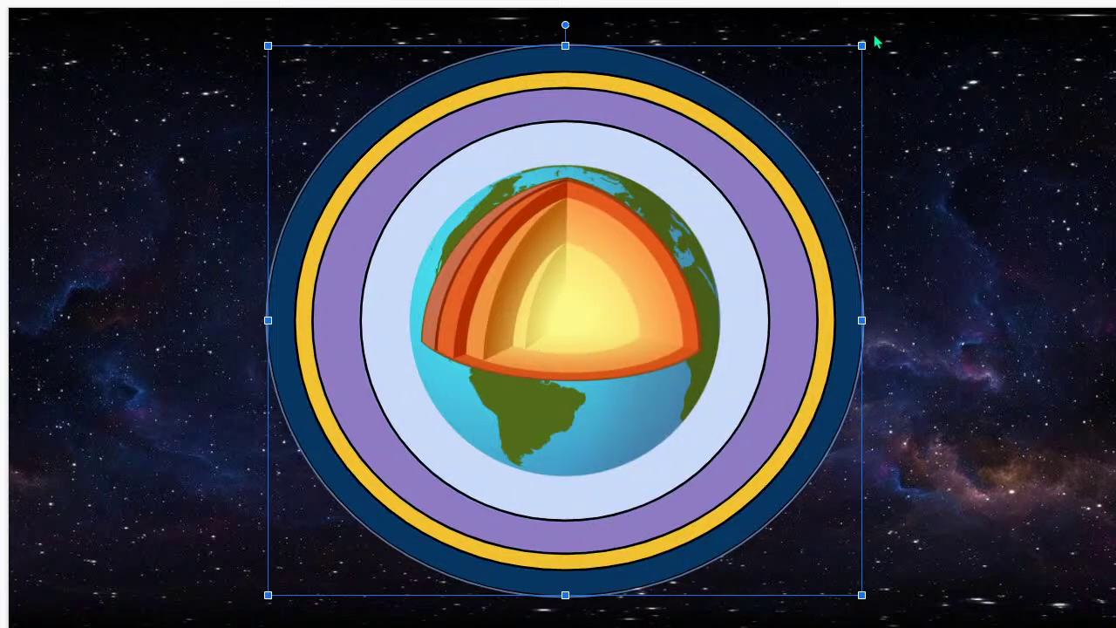
{"action": "left_click_drag", "start_coordinate": [861, 45], "coordinate": [755, 130]}
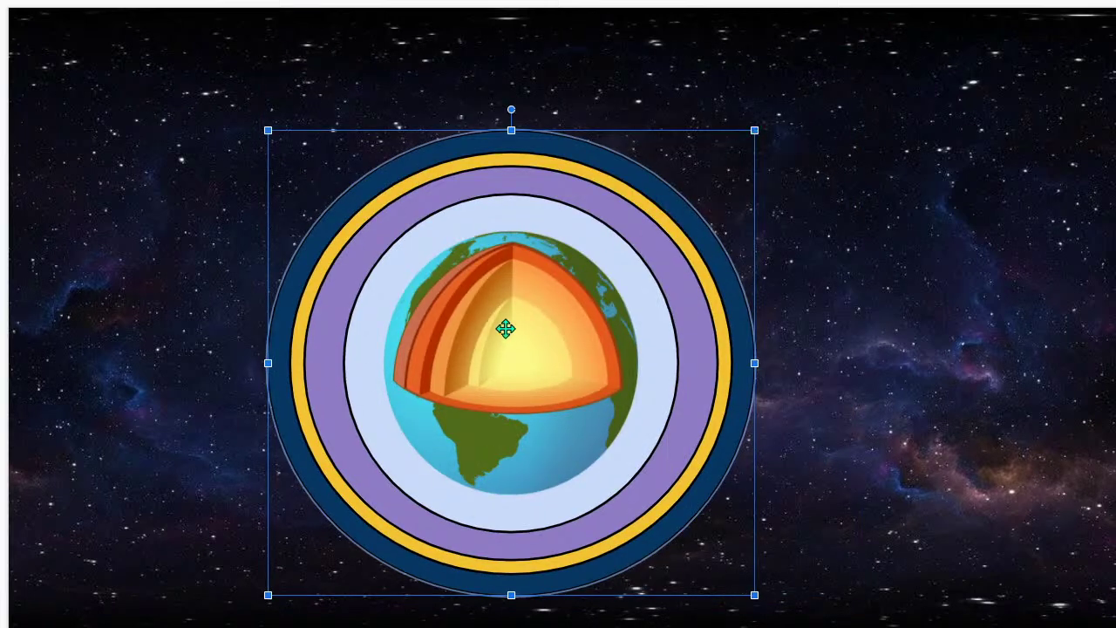
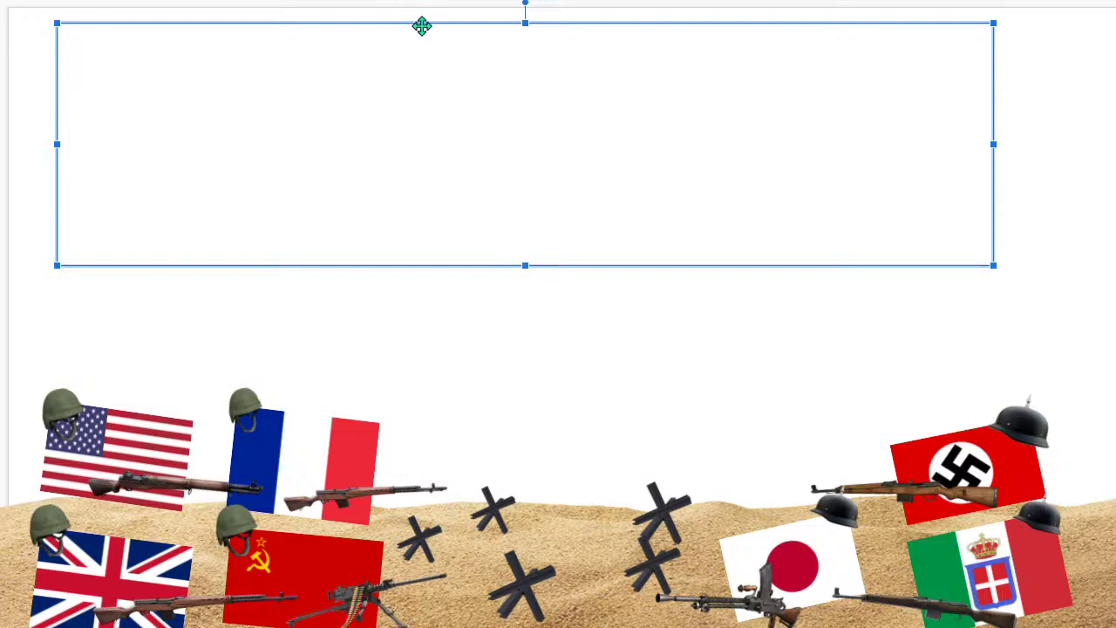
Delete the empty text box above the war scene
{"action": "key", "text": "Delete"}
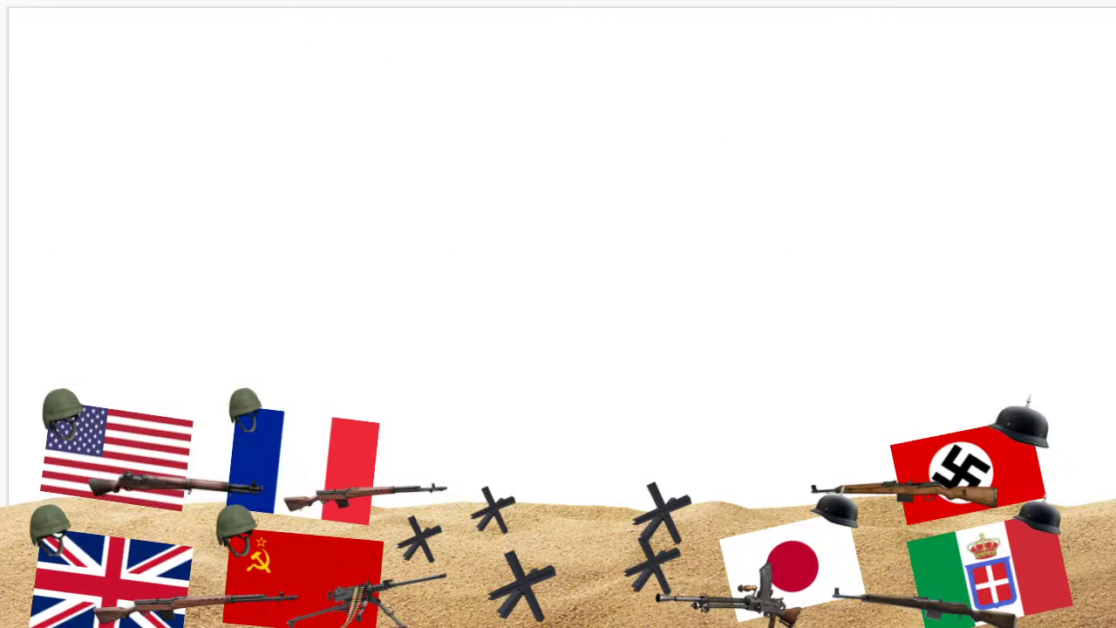
Set the war slide's background to the black-and-white WWII-US-planes-flickr-Wendy.jpg photo from its copied URL
{"action": "left_click", "coordinate": [288, 1]}
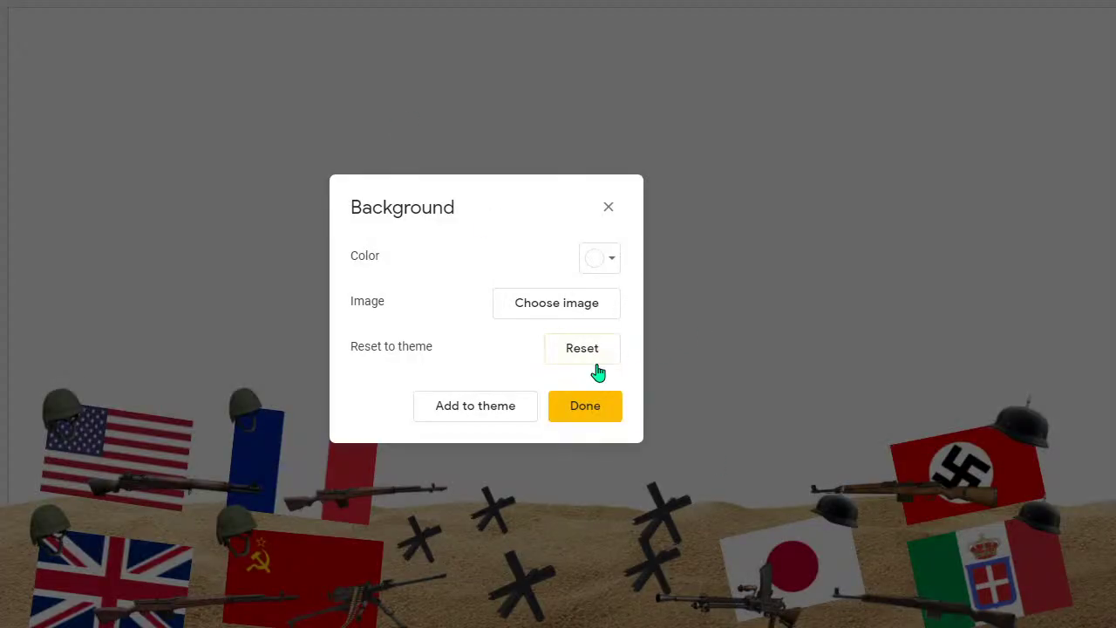
{"action": "left_click", "coordinate": [548, 317]}
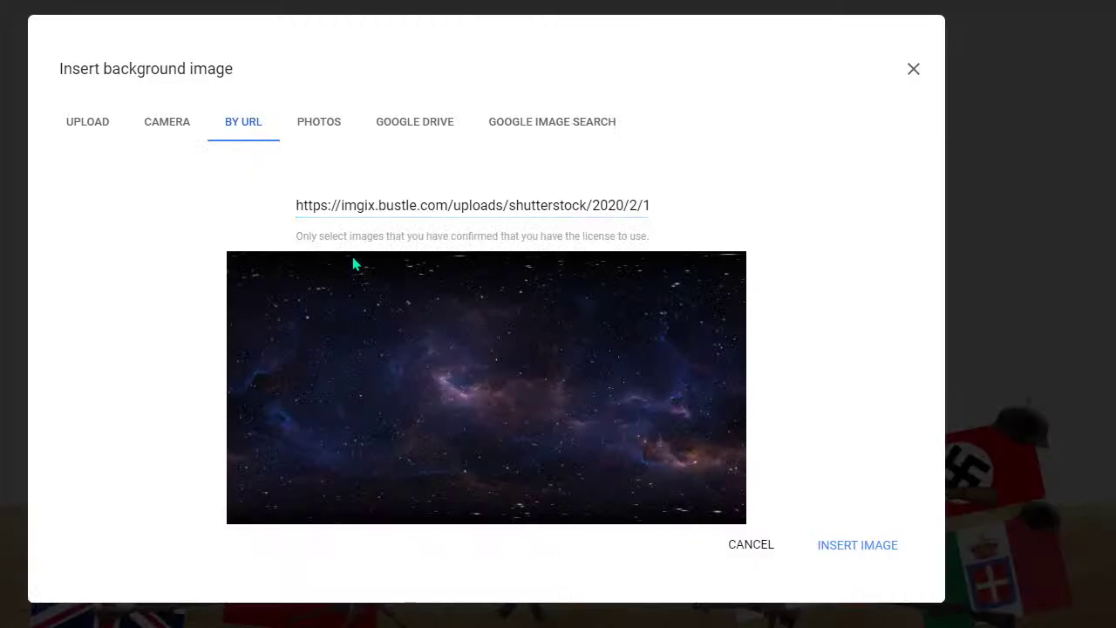
{"action": "left_click", "coordinate": [425, 210]}
{"action": "key", "text": "ctrl+a"}
{"action": "key", "text": "ctrl+v"}
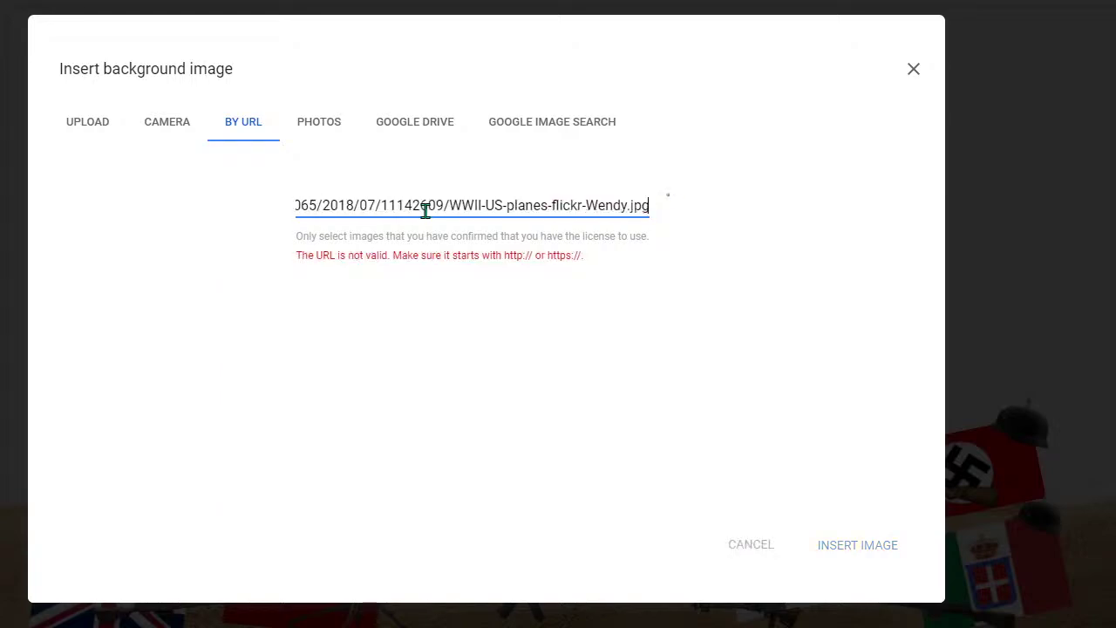
{"action": "left_click", "coordinate": [842, 544]}
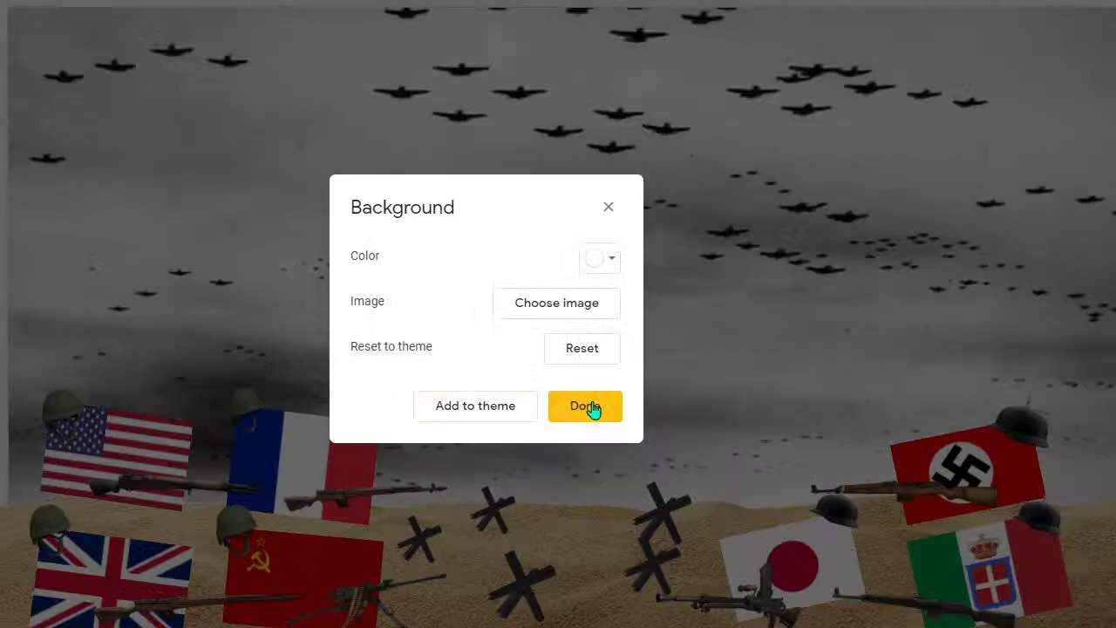
{"action": "left_click", "coordinate": [585, 406]}
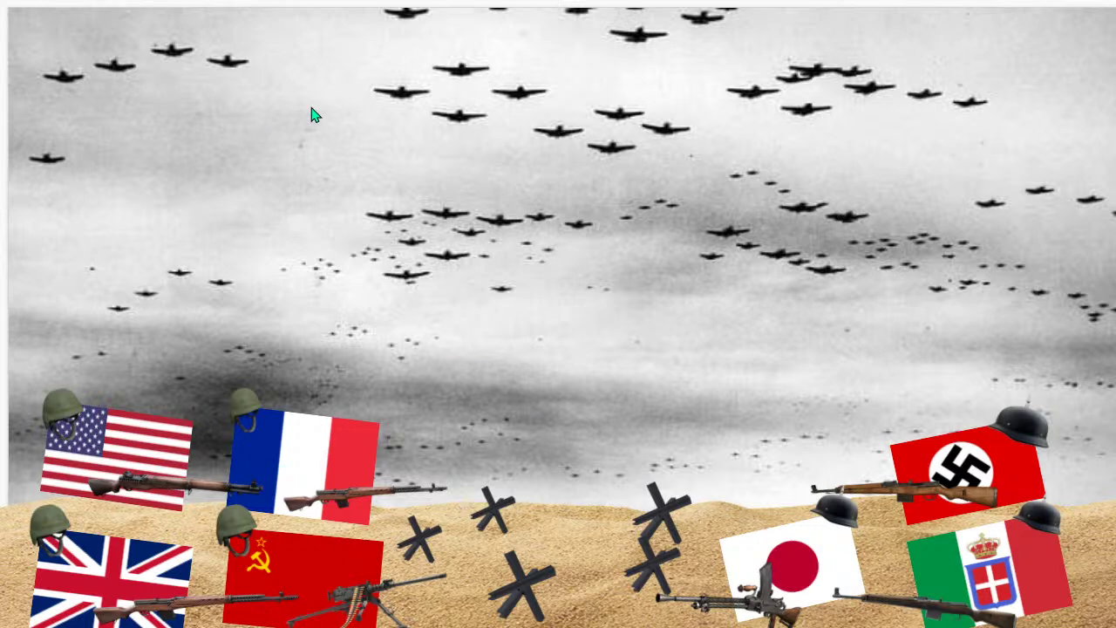
Replace the photo background of the war slide with solid white
{"action": "left_click", "coordinate": [270, 2]}
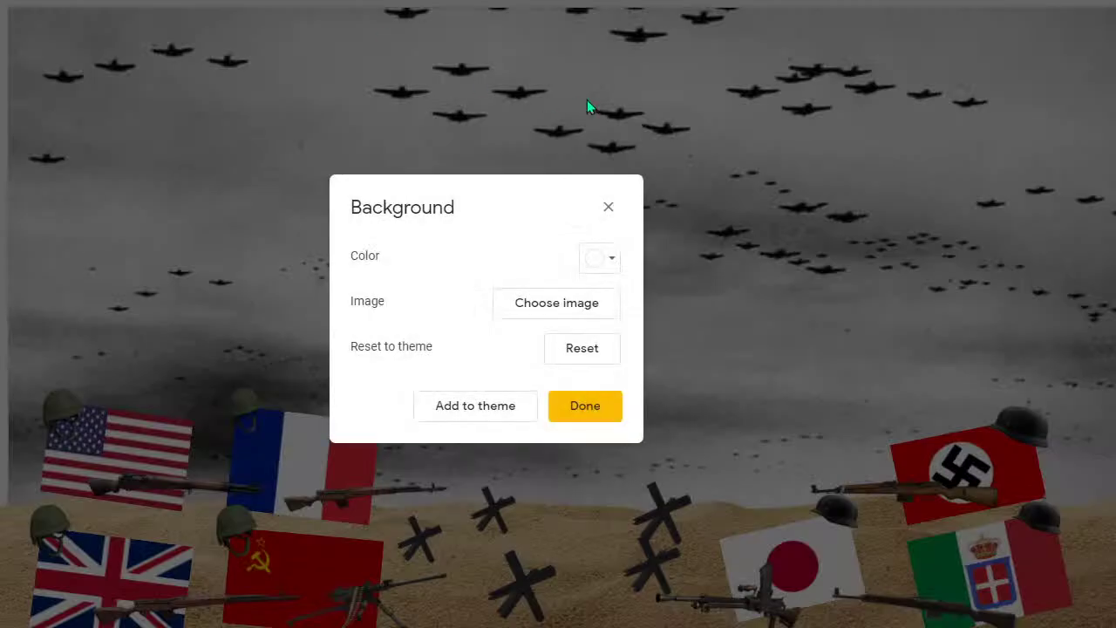
{"action": "left_click", "coordinate": [604, 270]}
{"action": "left_click", "coordinate": [778, 359]}
{"action": "left_click", "coordinate": [581, 406]}
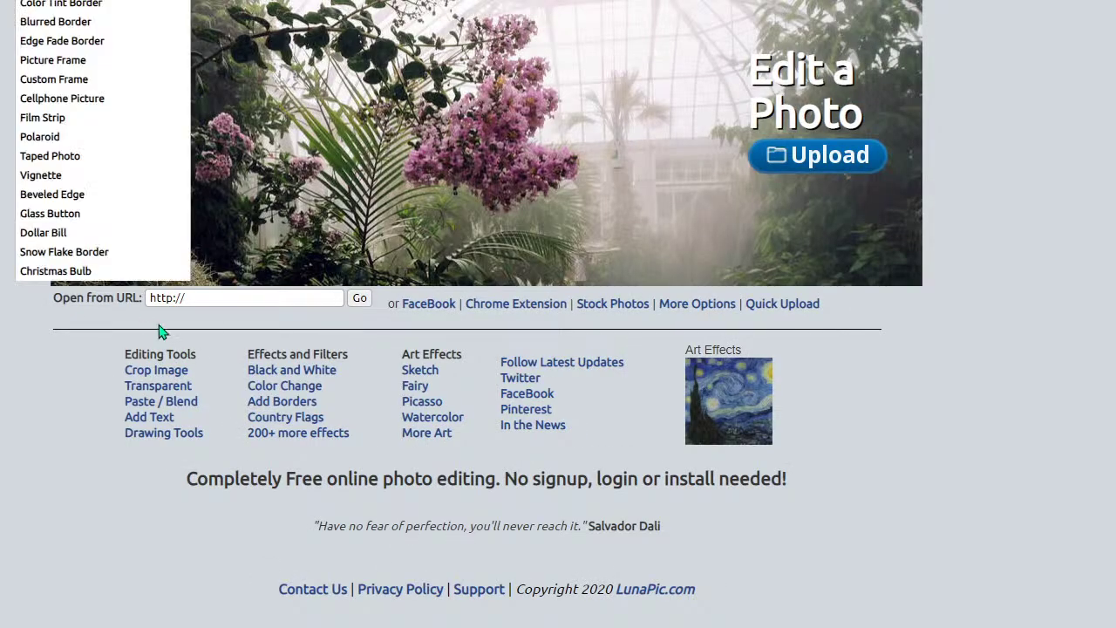
Switch to LunaPic and open the fighter plane picture from its copied URL
{"action": "left_click", "coordinate": [194, 298]}
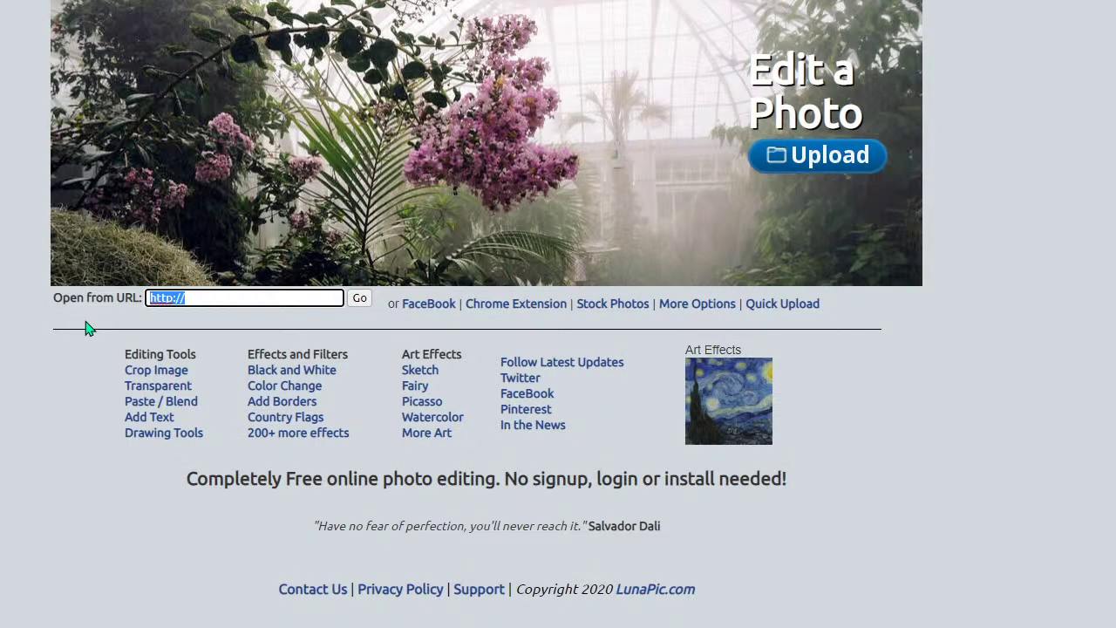
{"action": "key", "text": "ctrl+v"}
{"action": "left_click", "coordinate": [366, 301]}
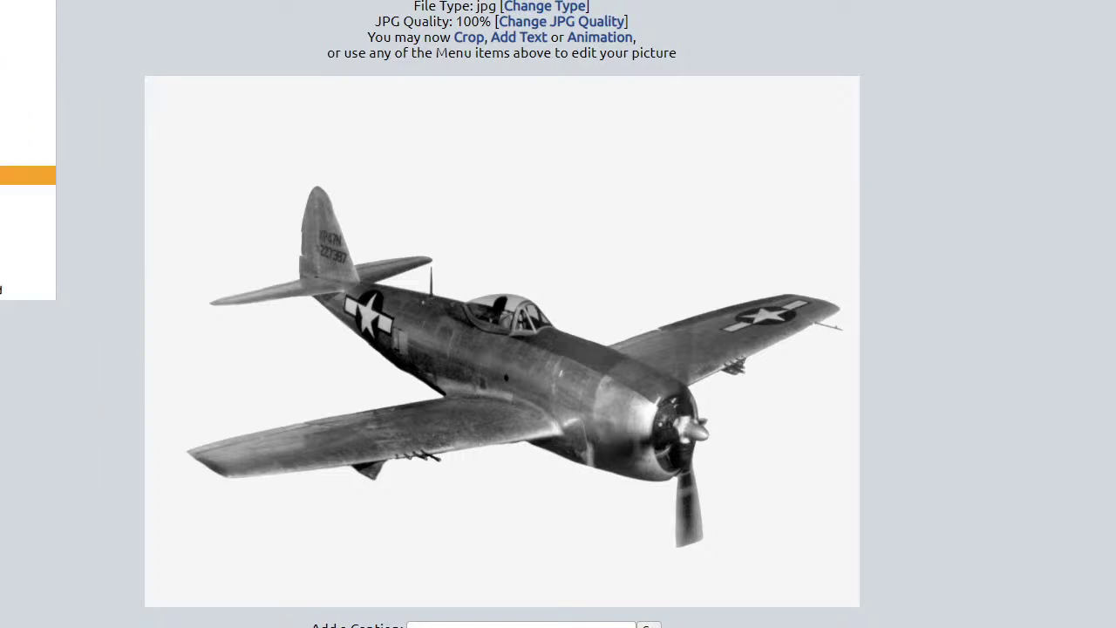
Make the light background around the fighter plane transparent
{"action": "left_click", "coordinate": [2, 291]}
{"action": "left_click", "coordinate": [503, 149]}
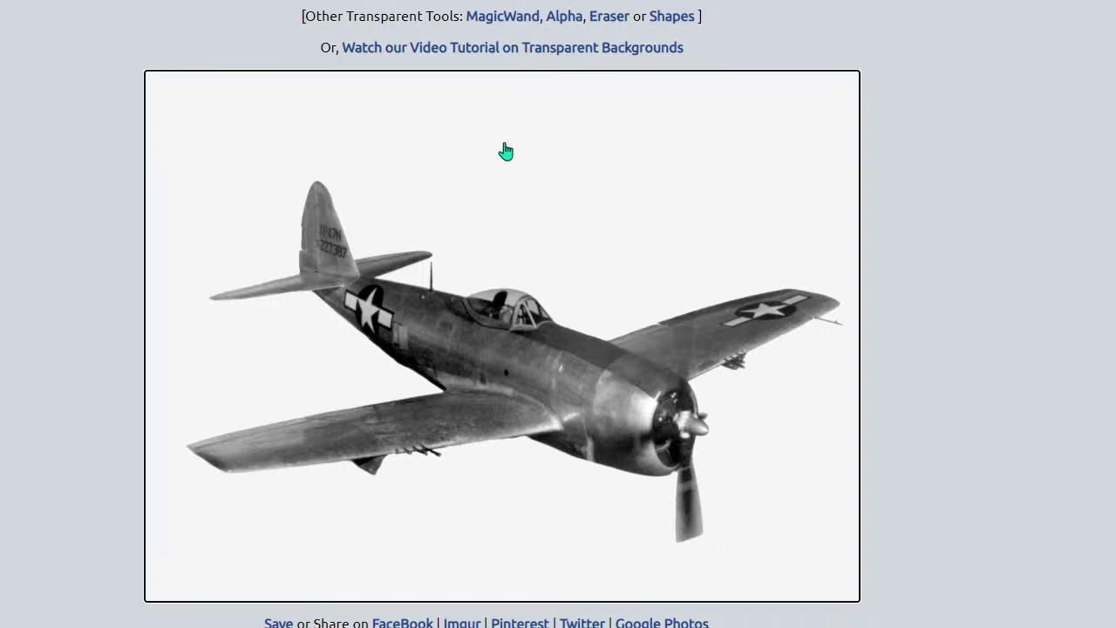
{"action": "scroll", "coordinate": [199, 323], "scroll_direction": "down", "scroll_amount": 2}
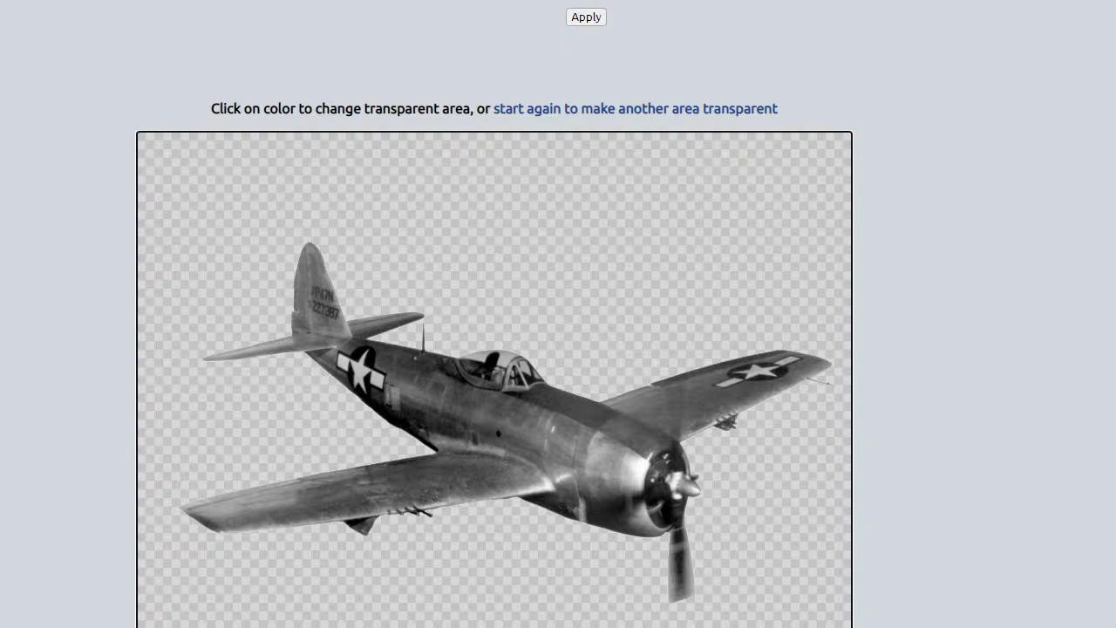
{"action": "scroll", "coordinate": [494, 379], "scroll_direction": "up", "scroll_amount": 2}
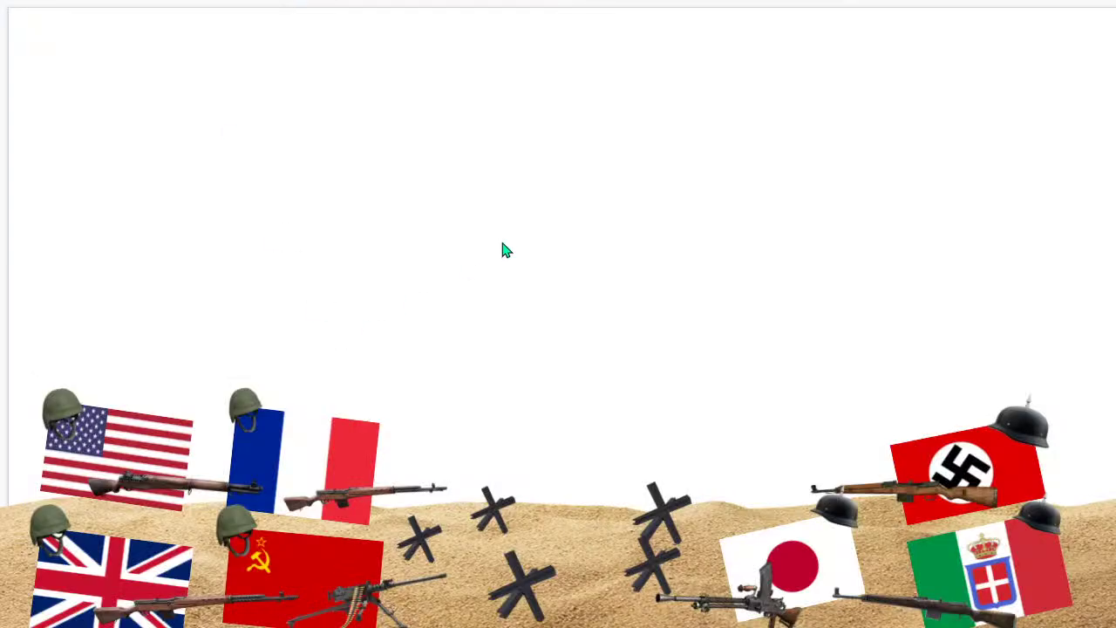
Switch to Google Slides, paste the transparent fighter plane, shrink it, and place it in the sky above the US and French flags
{"action": "key", "text": "ctrl+v"}
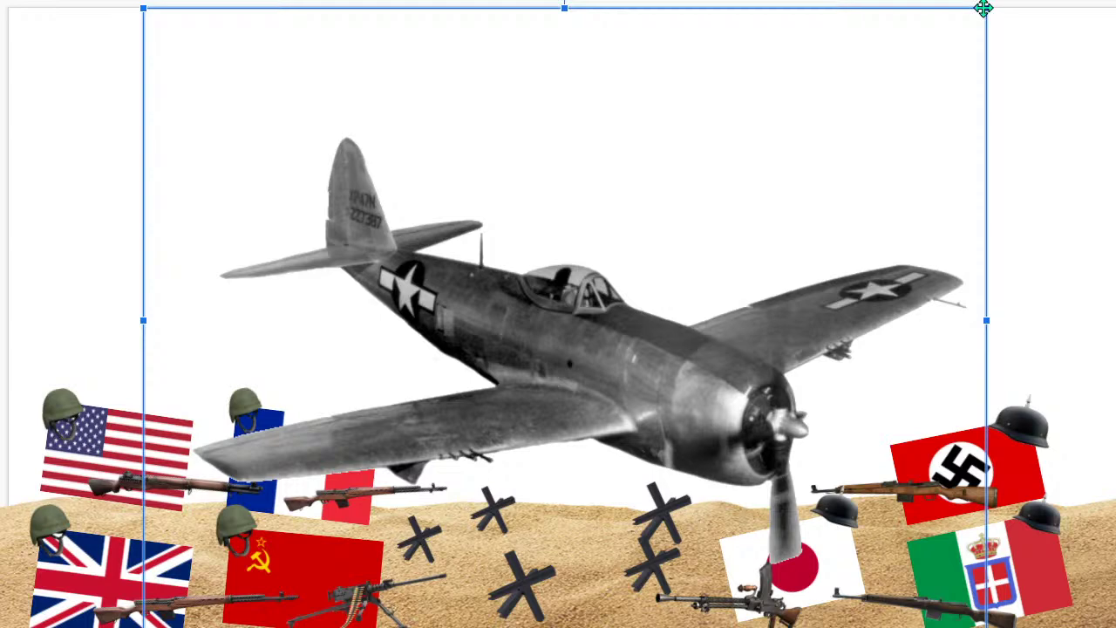
{"action": "left_click_drag", "start_coordinate": [985, 8], "coordinate": [441, 382]}
{"action": "left_click_drag", "start_coordinate": [335, 495], "coordinate": [205, 138]}
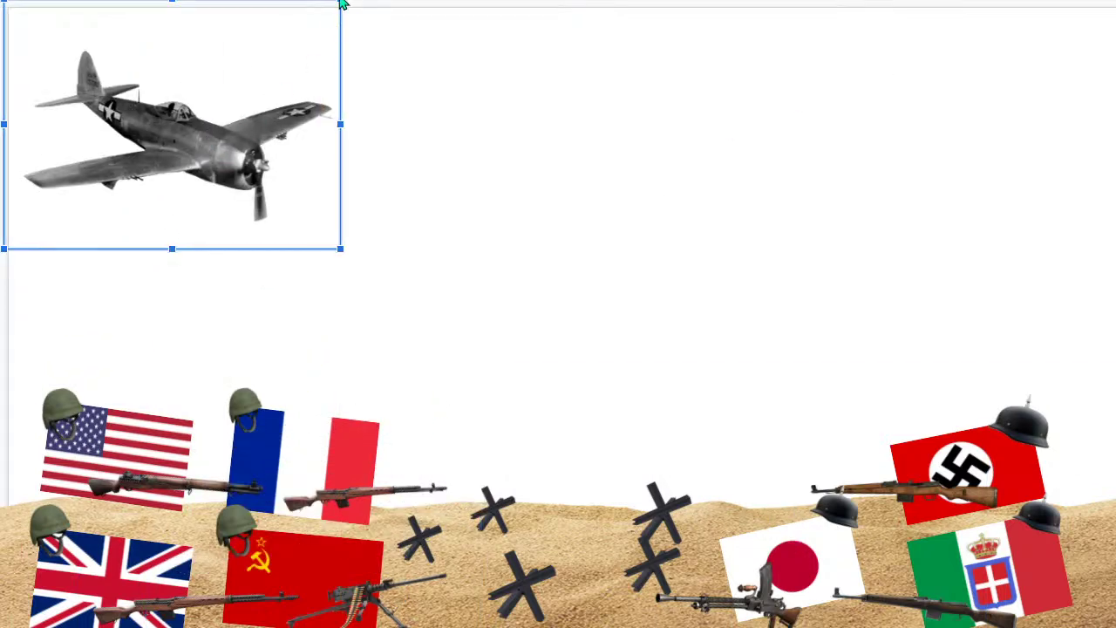
{"action": "left_click_drag", "start_coordinate": [338, 3], "coordinate": [310, 37]}
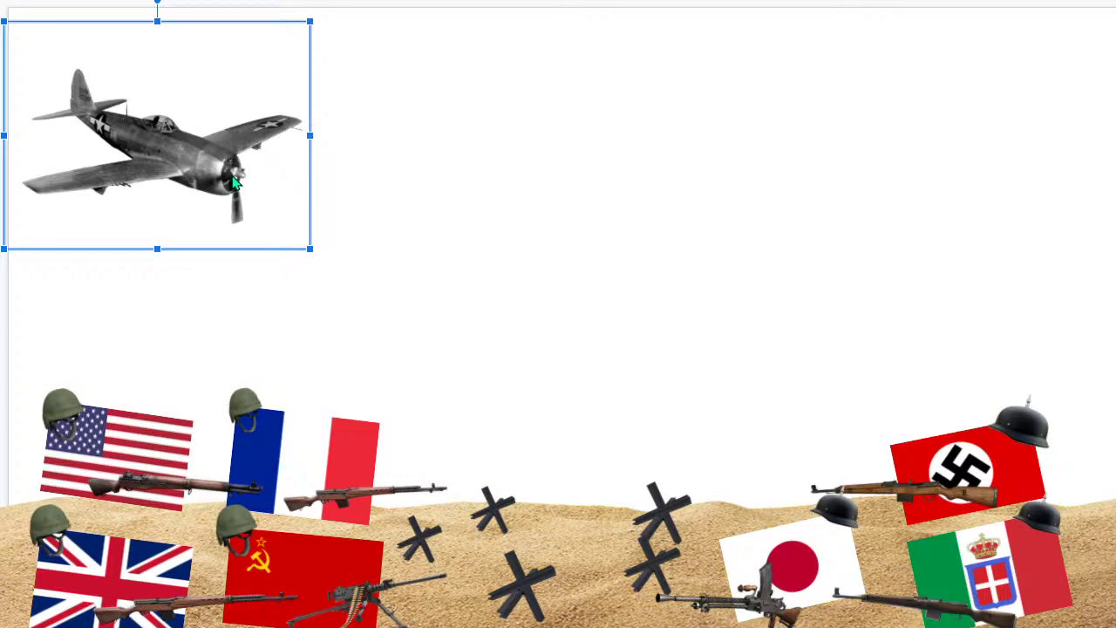
{"action": "left_click_drag", "start_coordinate": [235, 179], "coordinate": [246, 172]}
{"action": "key", "text": "Escape"}
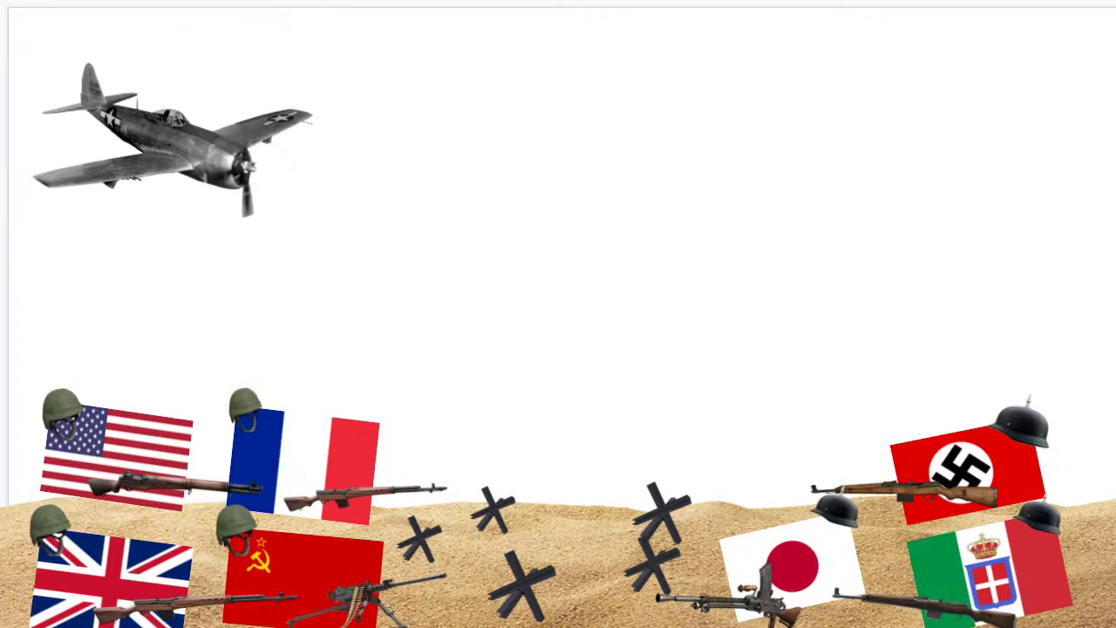
Draw a short line sloping down and away from the fighter plane's propeller as a gunfire streak
{"action": "left_click", "coordinate": [120, 0]}
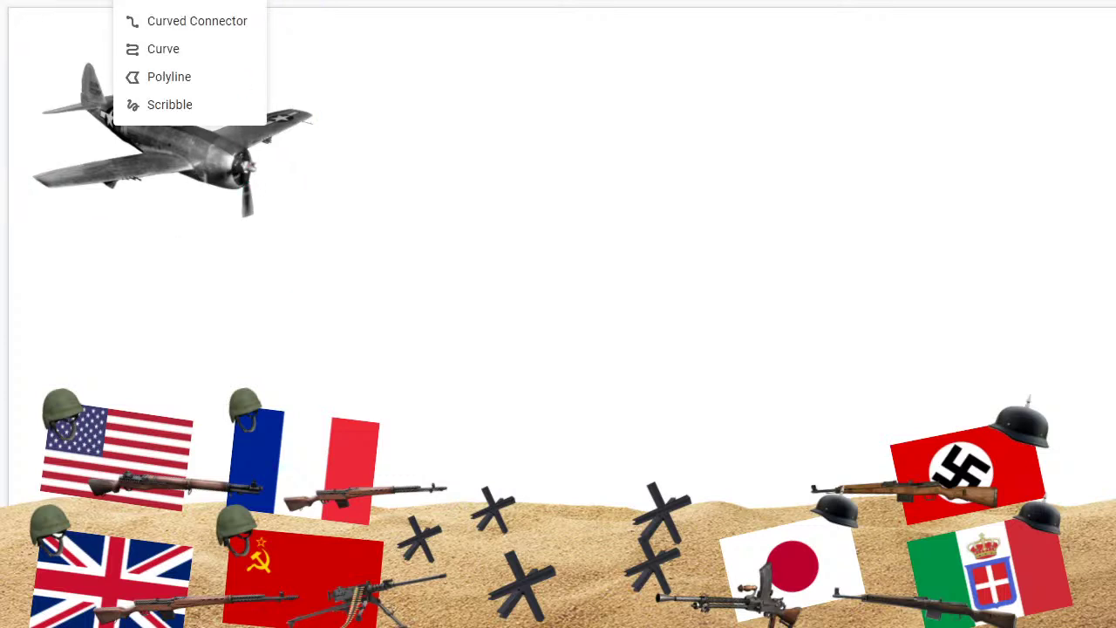
{"action": "left_click", "coordinate": [157, 0]}
{"action": "mouse_move", "coordinate": [292, 198]}
{"action": "left_mouse_down"}
{"action": "mouse_move", "coordinate": [405, 232]}
{"action": "mouse_move", "coordinate": [390, 218]}
{"action": "mouse_move", "coordinate": [381, 238]}
{"action": "left_mouse_up"}
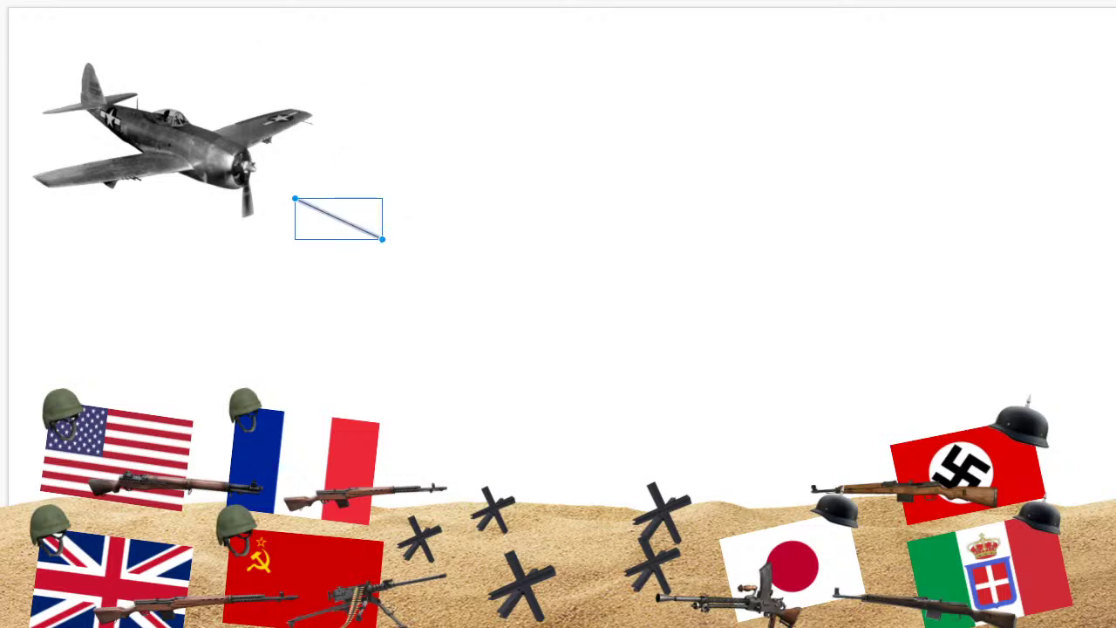
Thicken the gunfire line and colour it light yellow 2
{"action": "left_click", "coordinate": [198, 1]}
{"action": "left_click", "coordinate": [230, 1]}
{"action": "left_click", "coordinate": [173, 1]}
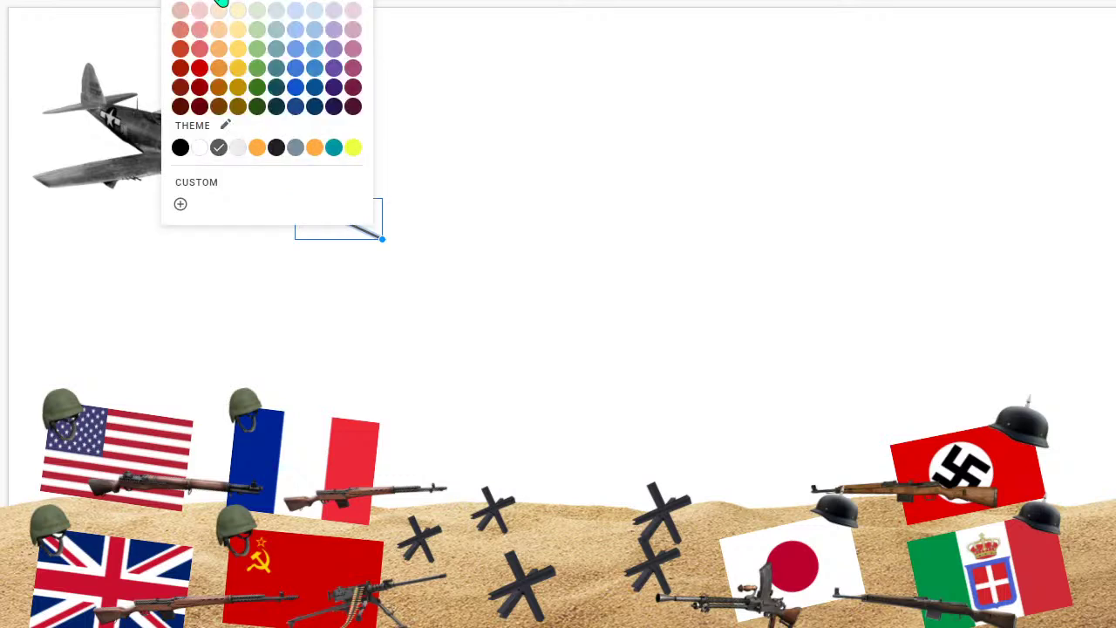
{"action": "left_click", "coordinate": [238, 30]}
Add a red drop shadow to the gunfire line
{"action": "left_click", "coordinate": [305, 2]}
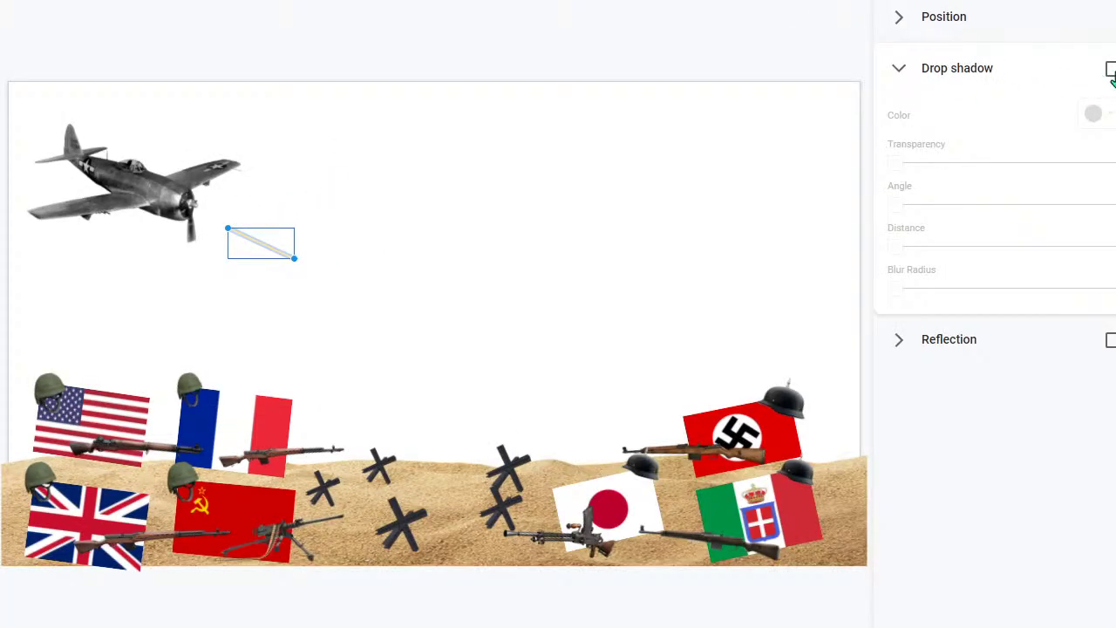
{"action": "left_click", "coordinate": [1111, 70]}
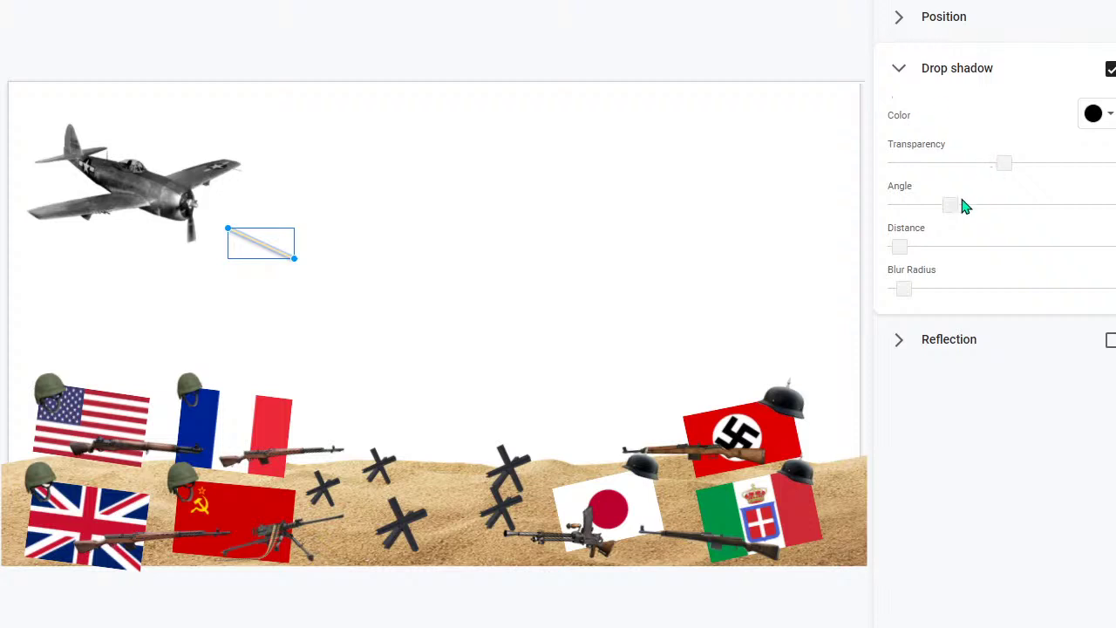
{"action": "left_click", "coordinate": [1082, 116]}
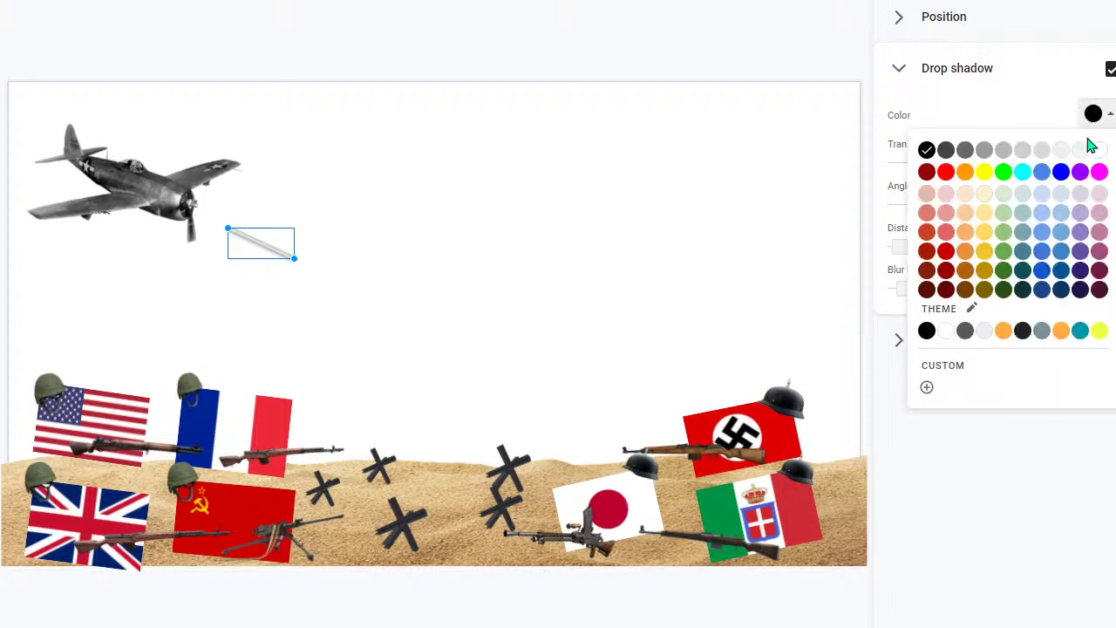
{"action": "left_click", "coordinate": [944, 174]}
{"action": "left_click", "coordinate": [623, 7]}
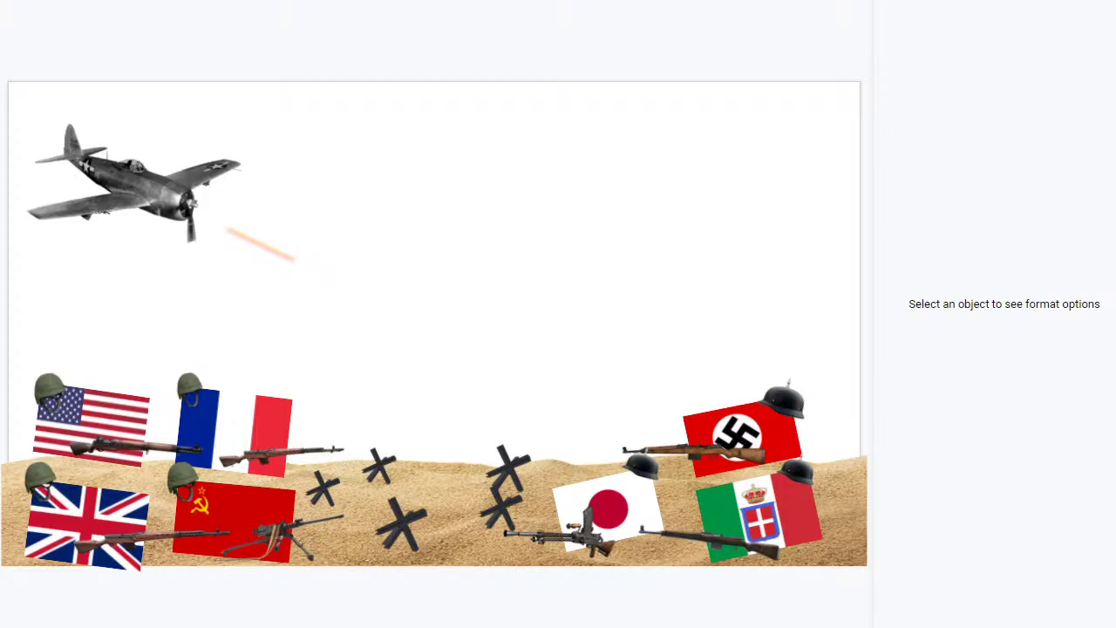
Set the slide background to solid cornflower blue
{"action": "left_click", "coordinate": [493, 2]}
{"action": "left_click", "coordinate": [589, 260]}
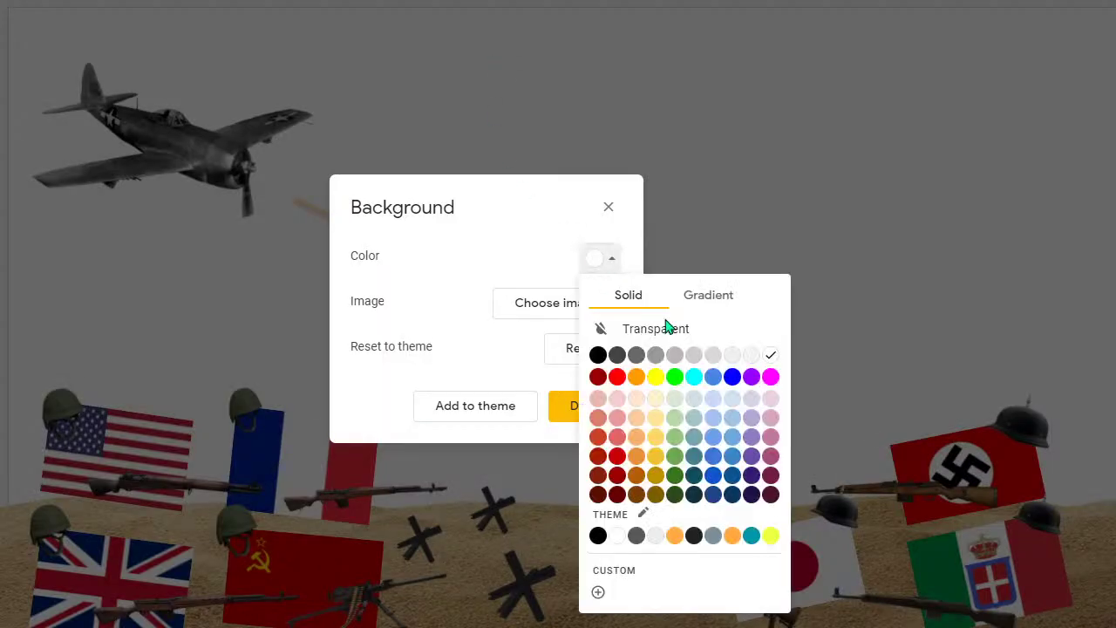
{"action": "left_click", "coordinate": [713, 378]}
{"action": "left_click", "coordinate": [587, 414]}
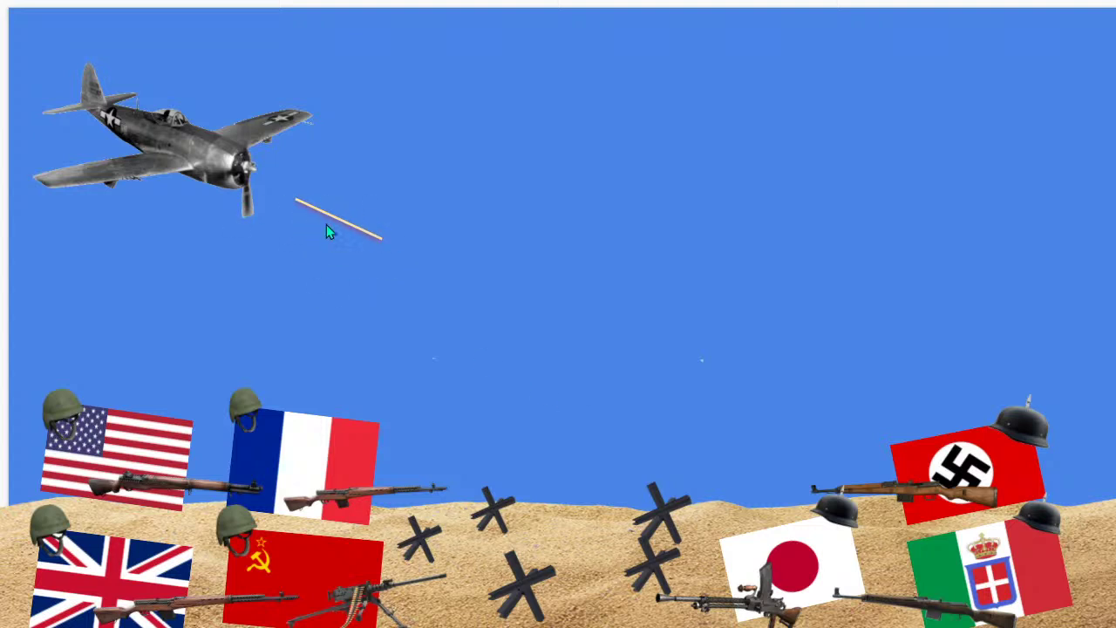
Crop the top edge of the sand image to remove the stray white specks in the sky
{"action": "left_click", "coordinate": [711, 373]}
{"action": "double_click", "coordinate": [676, 377]}
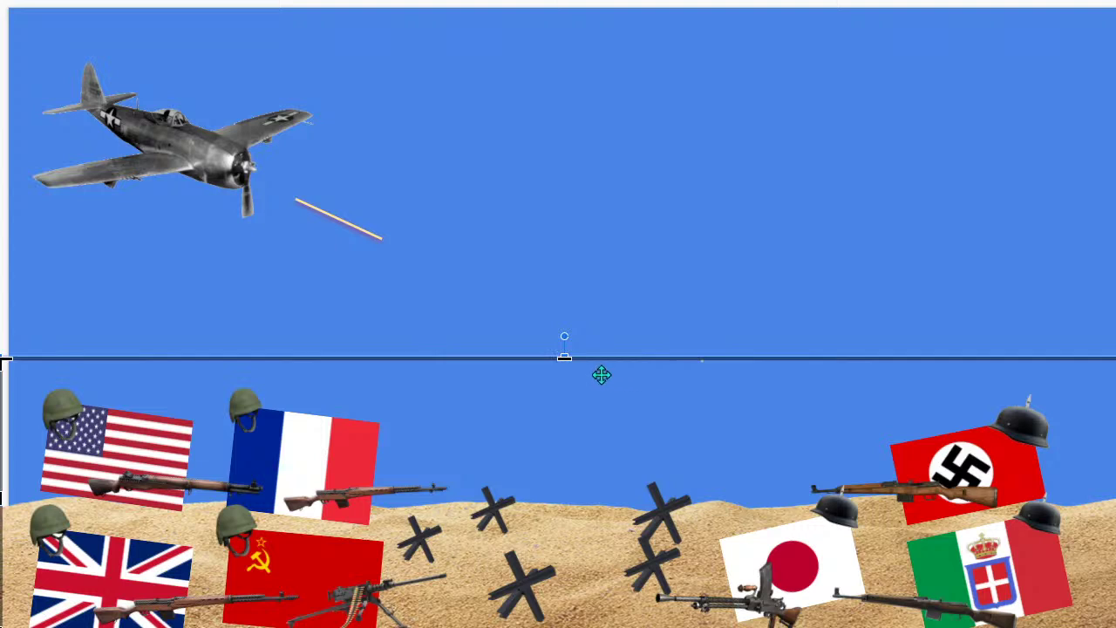
{"action": "left_click_drag", "start_coordinate": [564, 357], "coordinate": [564, 372]}
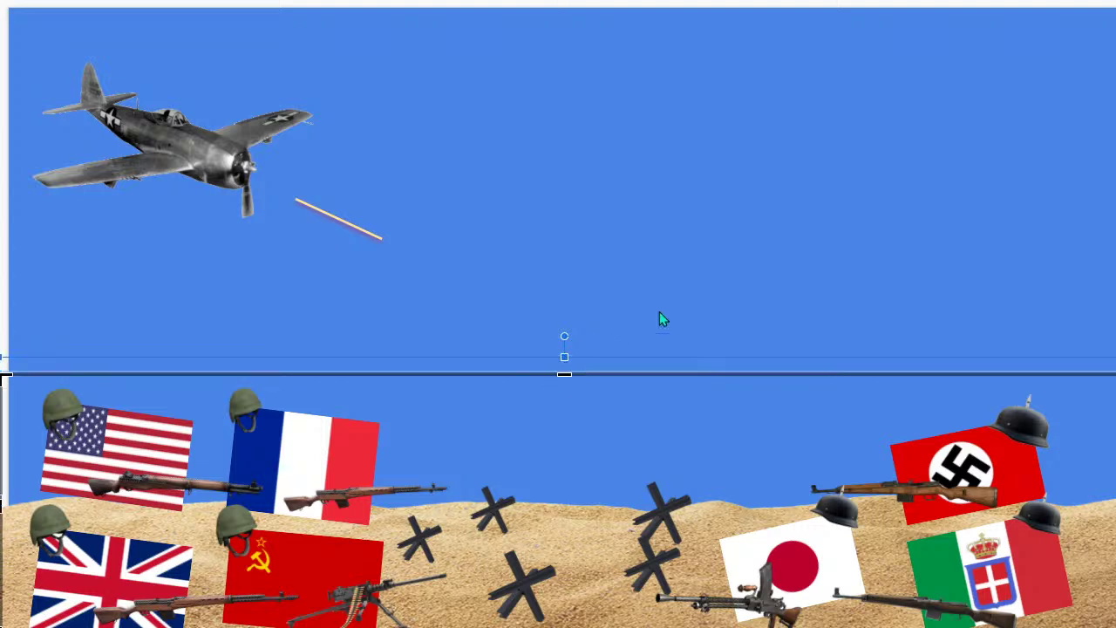
{"action": "left_click", "coordinate": [730, 274]}
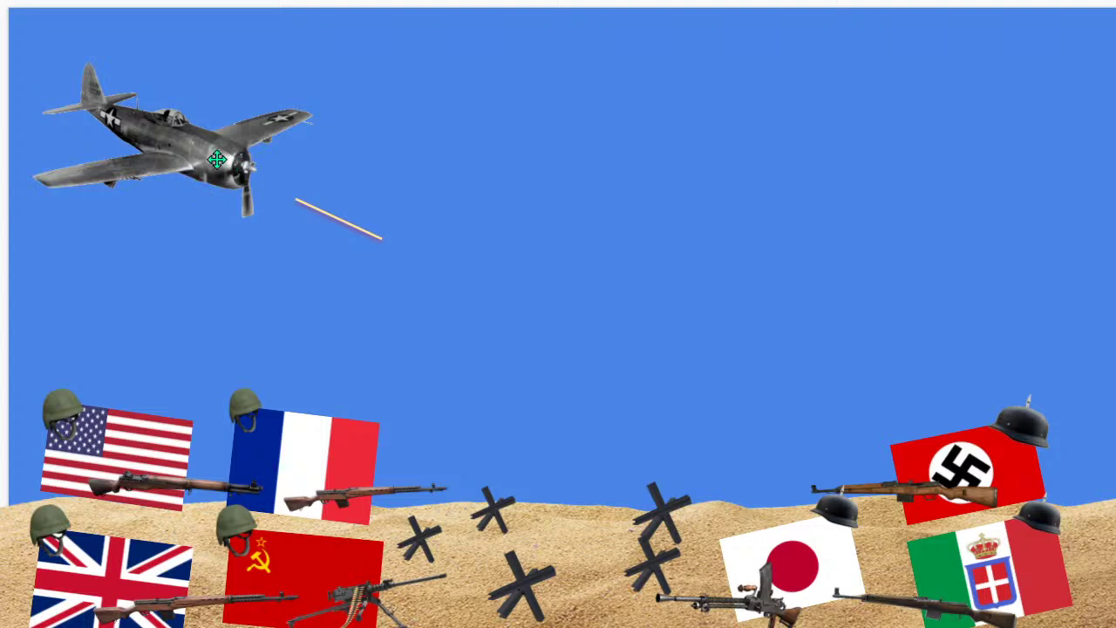
Copy the gunfire line and place a single copy parallel below the original streak, deleting any extra copy
{"action": "left_click", "coordinate": [343, 222]}
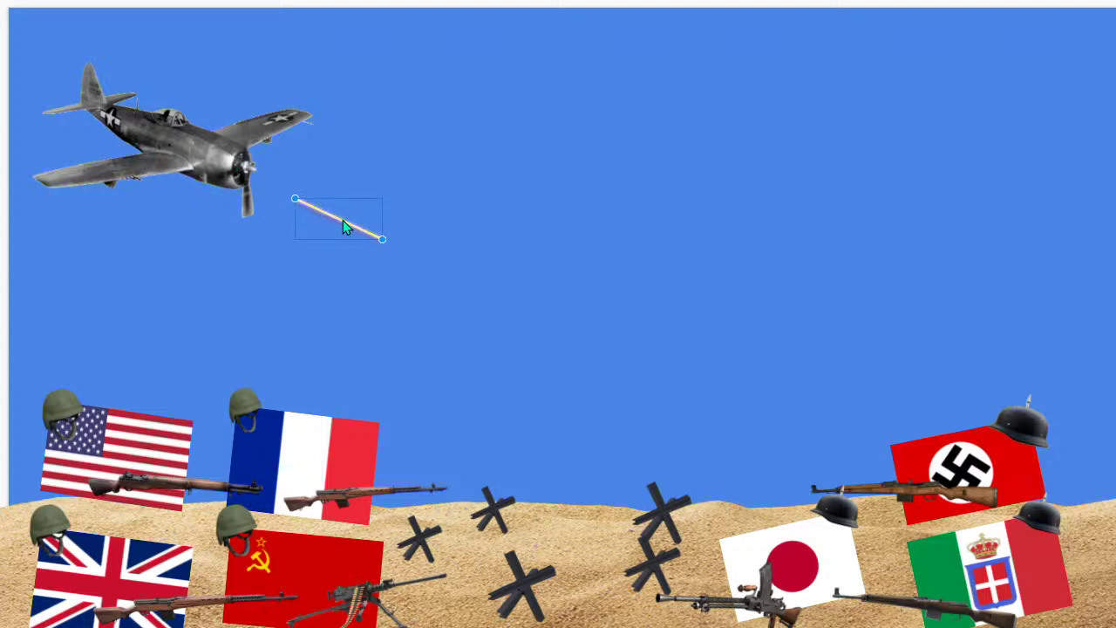
{"action": "key", "text": "ctrl+c"}
{"action": "key", "text": "ctrl+v"}
{"action": "mouse_move", "coordinate": [349, 241]}
{"action": "left_mouse_down"}
{"action": "mouse_move", "coordinate": [255, 237]}
{"action": "mouse_move", "coordinate": [319, 252]}
{"action": "mouse_move", "coordinate": [361, 317]}
{"action": "mouse_move", "coordinate": [391, 320]}
{"action": "mouse_move", "coordinate": [345, 305]}
{"action": "mouse_move", "coordinate": [436, 298]}
{"action": "mouse_move", "coordinate": [411, 267]}
{"action": "left_mouse_up"}
{"action": "key", "text": "ctrl+d"}
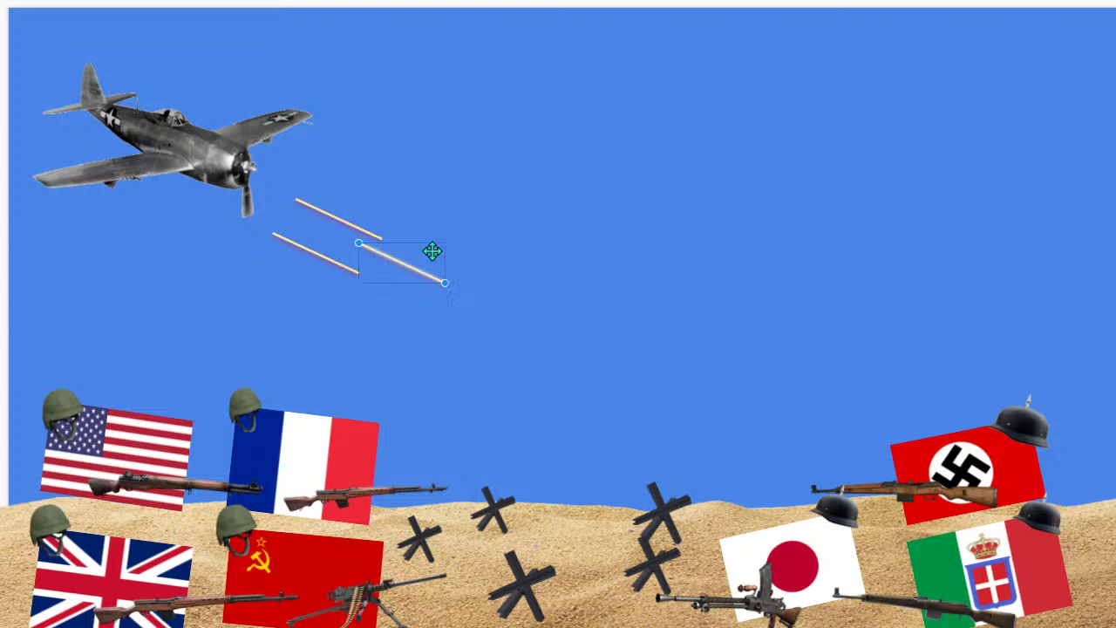
{"action": "key", "text": "Escape"}
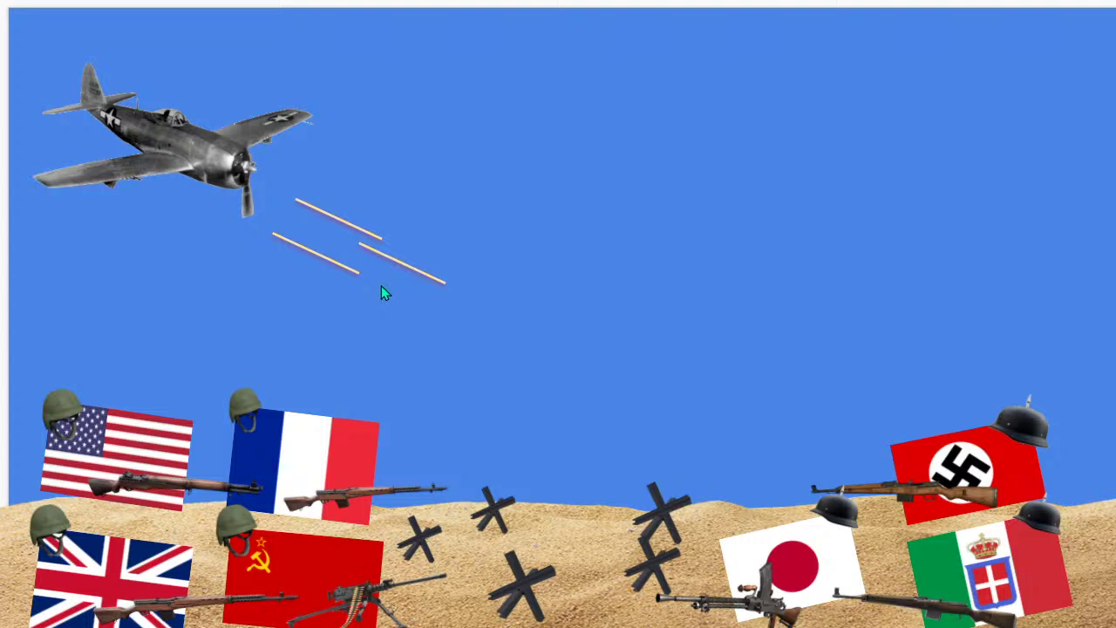
{"action": "left_click", "coordinate": [394, 261]}
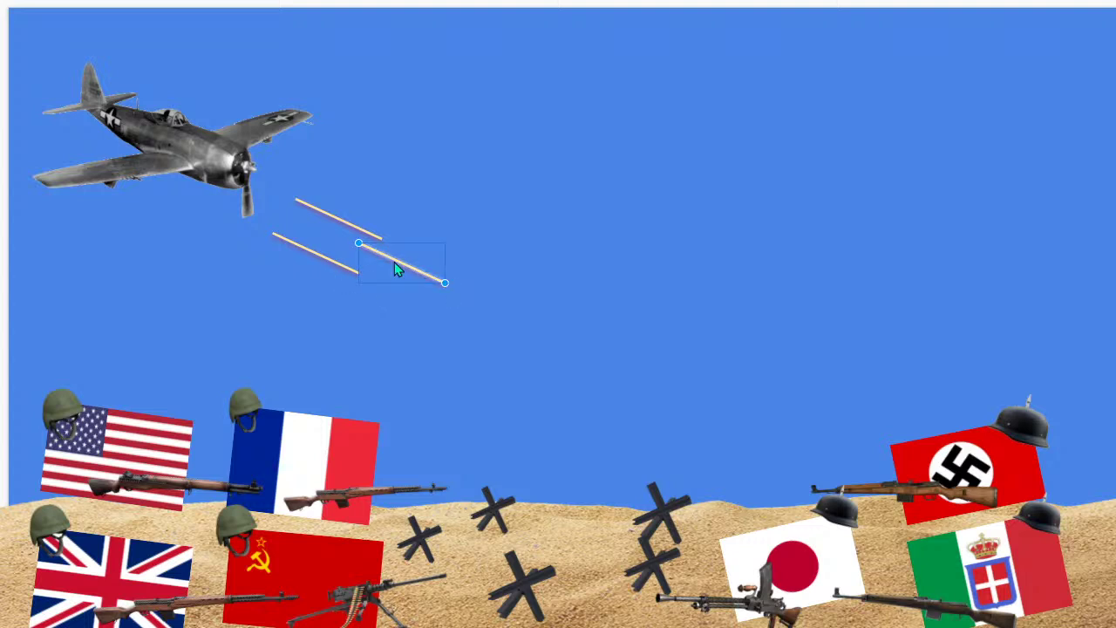
{"action": "key", "text": "Delete"}
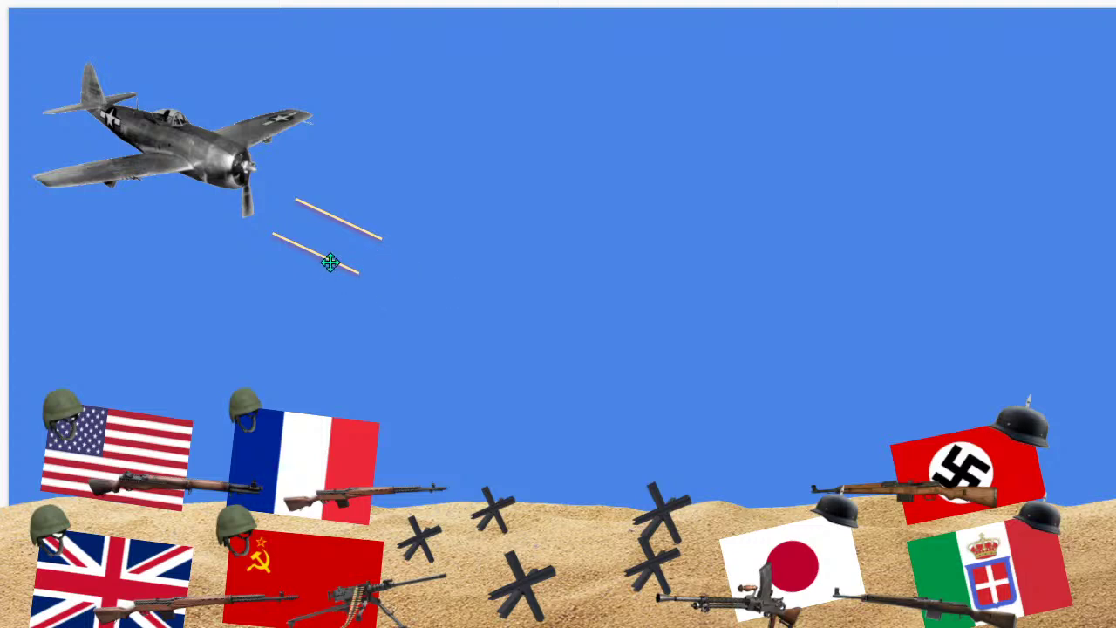
{"action": "left_click_drag", "start_coordinate": [324, 263], "coordinate": [370, 274]}
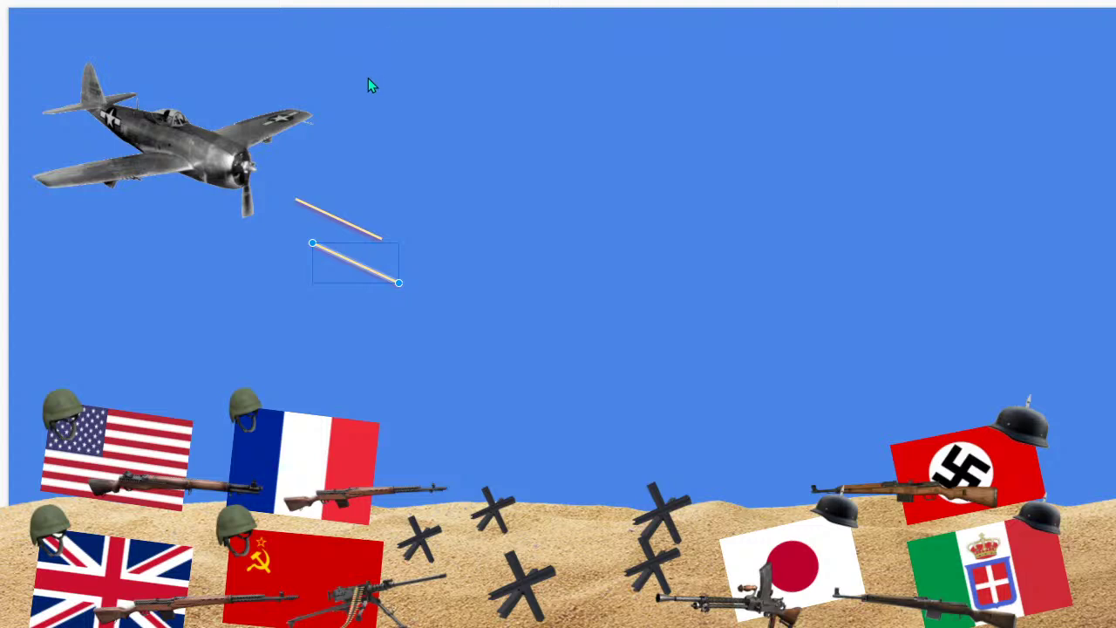
{"action": "left_click", "coordinate": [409, 21]}
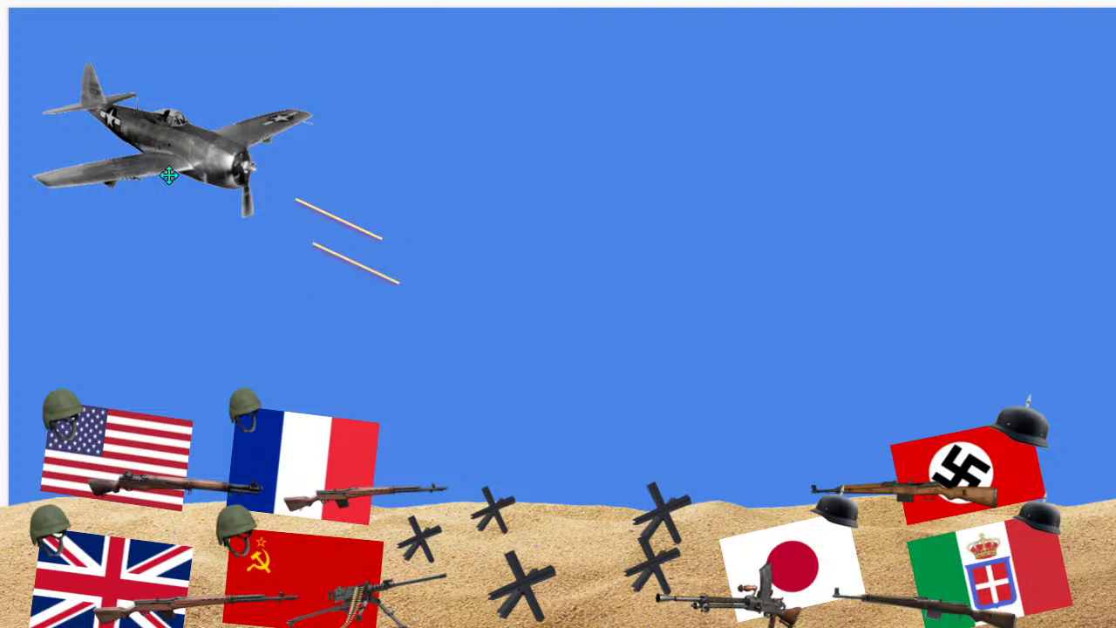
Duplicate the fighter plane, shrink the copy, and place it below the original plane
{"action": "left_click", "coordinate": [217, 126]}
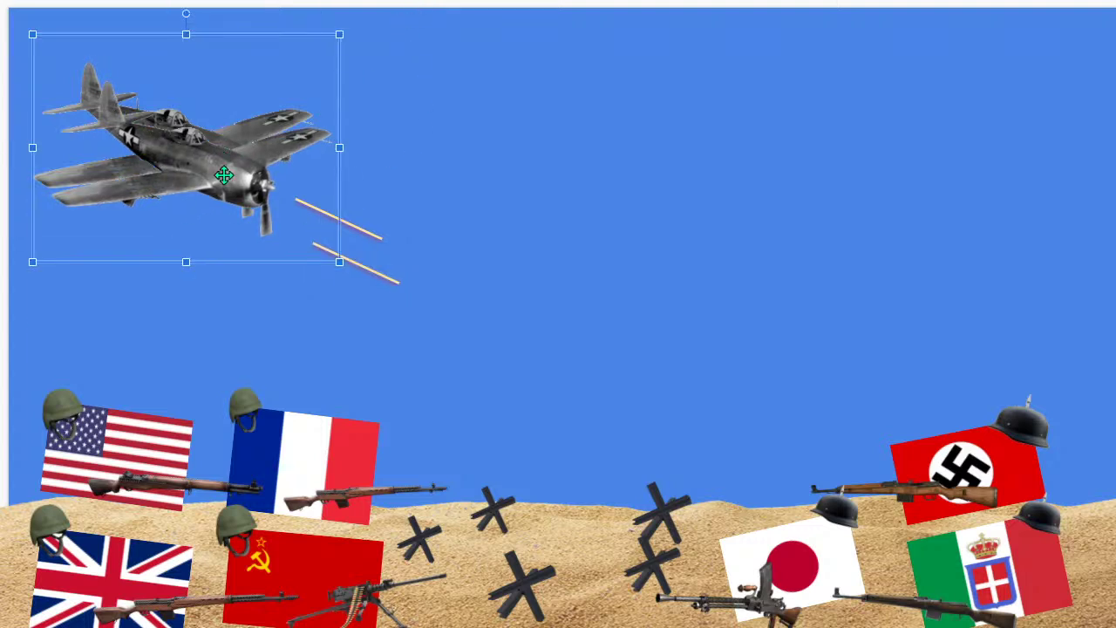
{"action": "left_click_drag", "start_coordinate": [227, 179], "coordinate": [134, 271]}
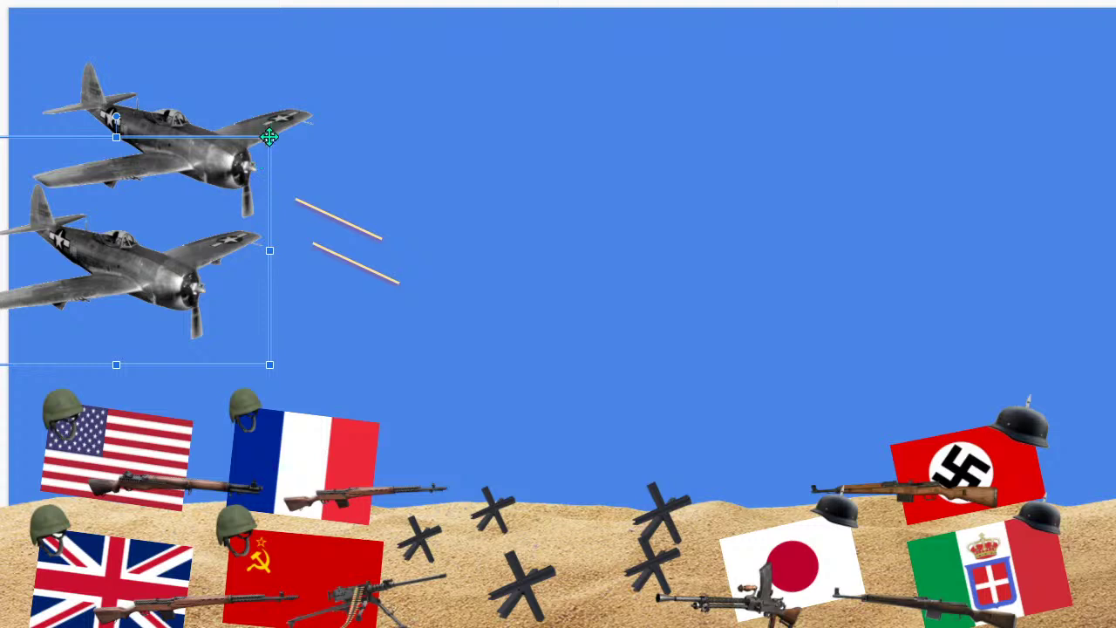
{"action": "left_click_drag", "start_coordinate": [264, 137], "coordinate": [156, 231]}
{"action": "left_click_drag", "start_coordinate": [67, 303], "coordinate": [107, 259]}
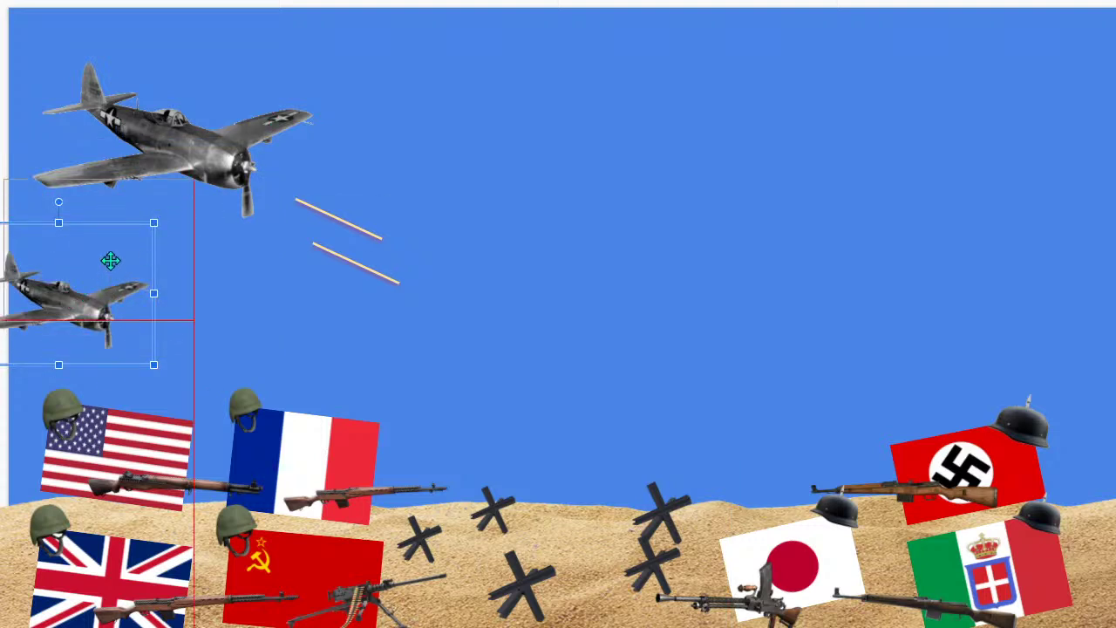
{"action": "left_click", "coordinate": [249, 37]}
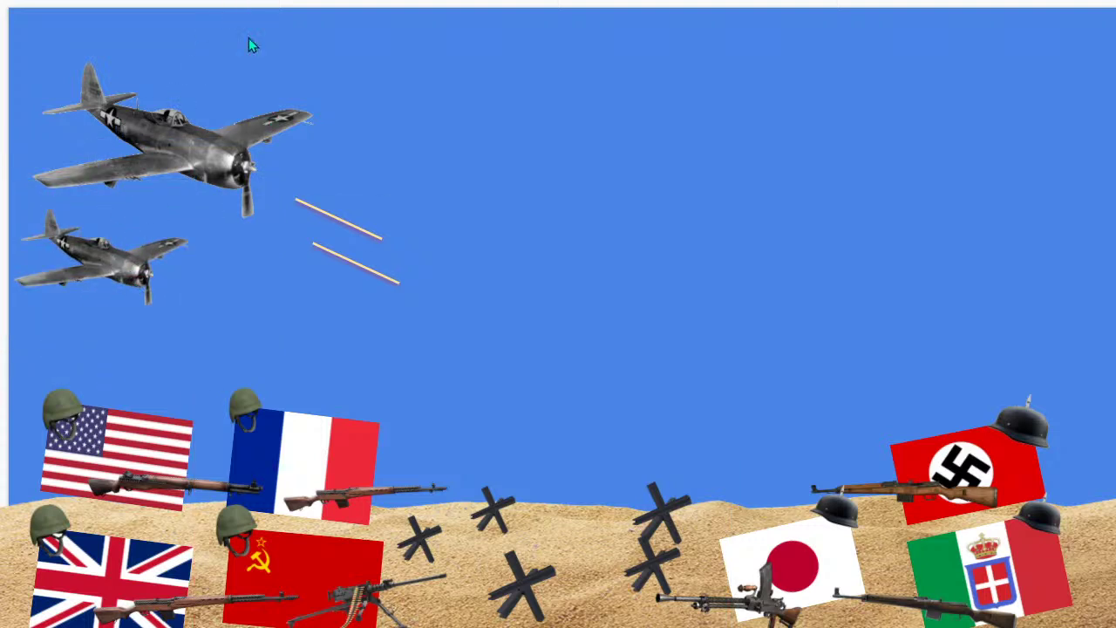
Duplicate the smaller plane, shrink the new copy, and send it backward behind the second plane
{"action": "left_click", "coordinate": [119, 263]}
{"action": "key", "text": "ctrl+d"}
{"action": "left_click_drag", "start_coordinate": [137, 299], "coordinate": [230, 326]}
{"action": "left_click_drag", "start_coordinate": [305, 225], "coordinate": [257, 260]}
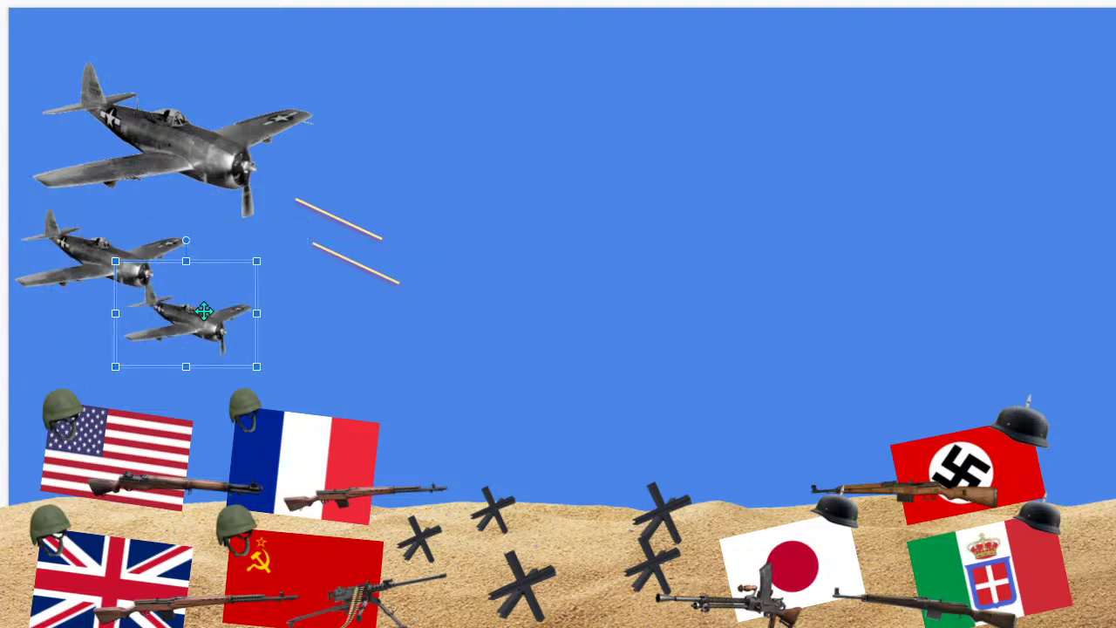
{"action": "left_click_drag", "start_coordinate": [201, 314], "coordinate": [183, 273]}
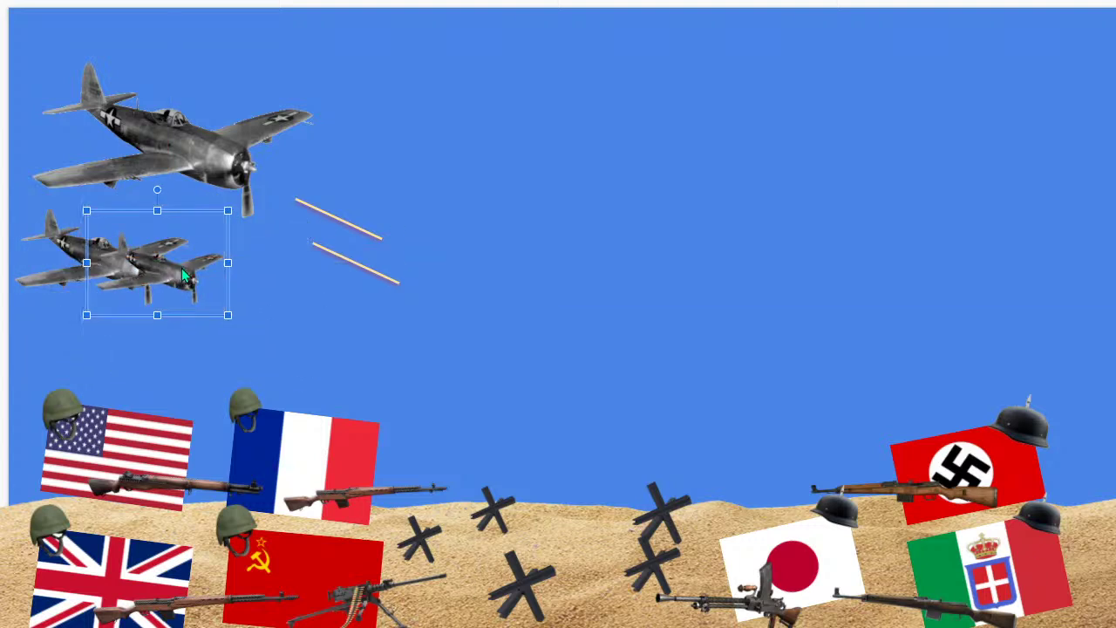
{"action": "key", "text": "ctrl+Down"}
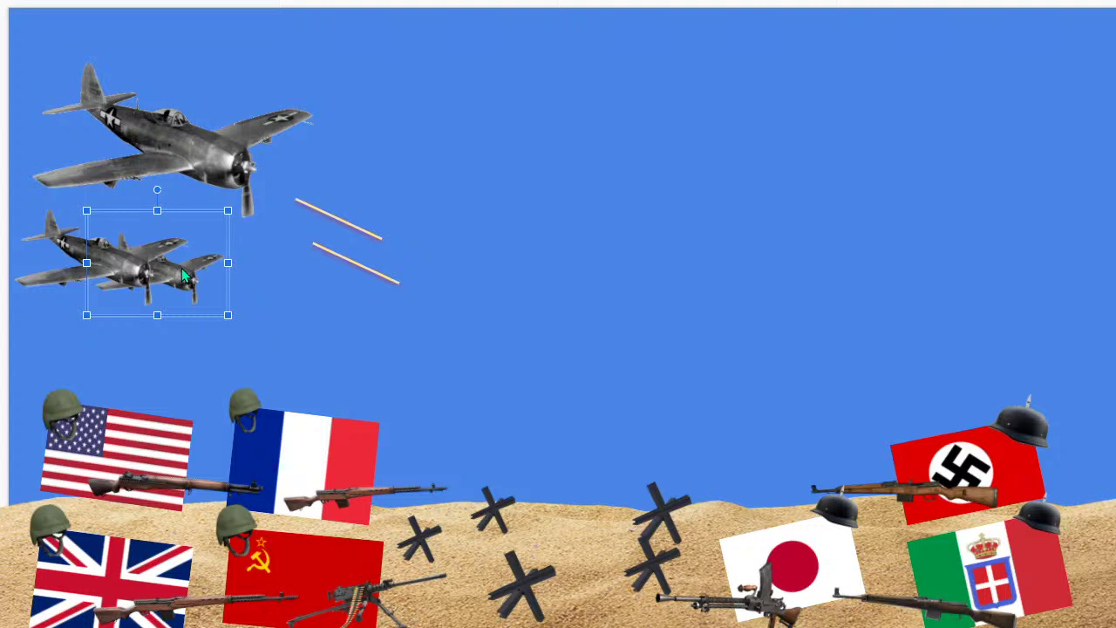
Shrink the third plane further and arrange the three planes in a descending stack from largest to smallest
{"action": "left_click_drag", "start_coordinate": [184, 278], "coordinate": [97, 260]}
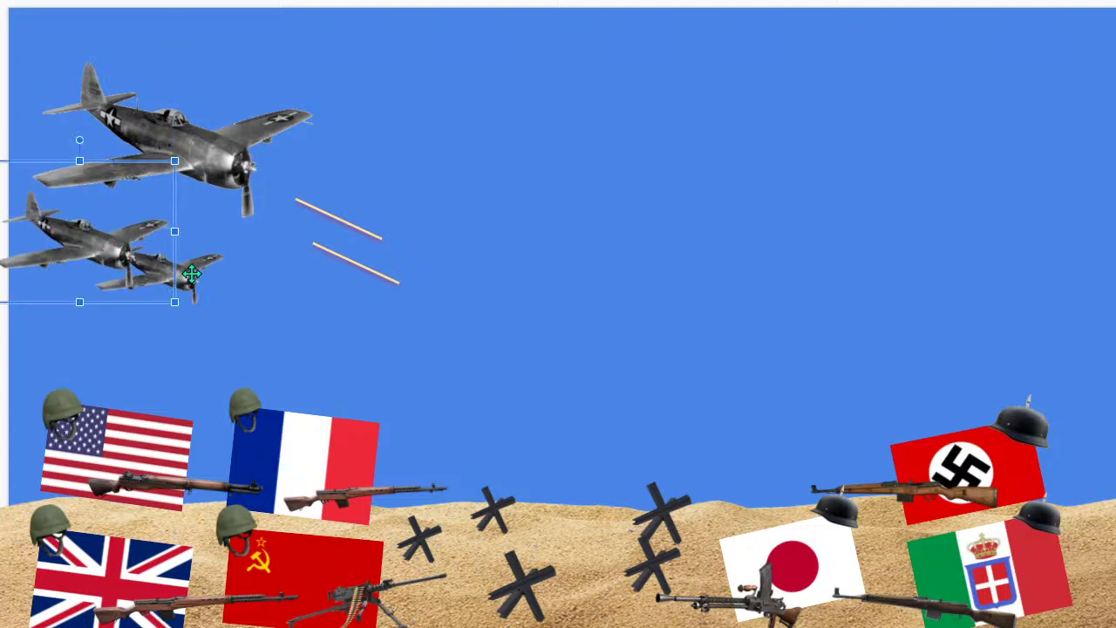
{"action": "left_click_drag", "start_coordinate": [190, 270], "coordinate": [231, 307]}
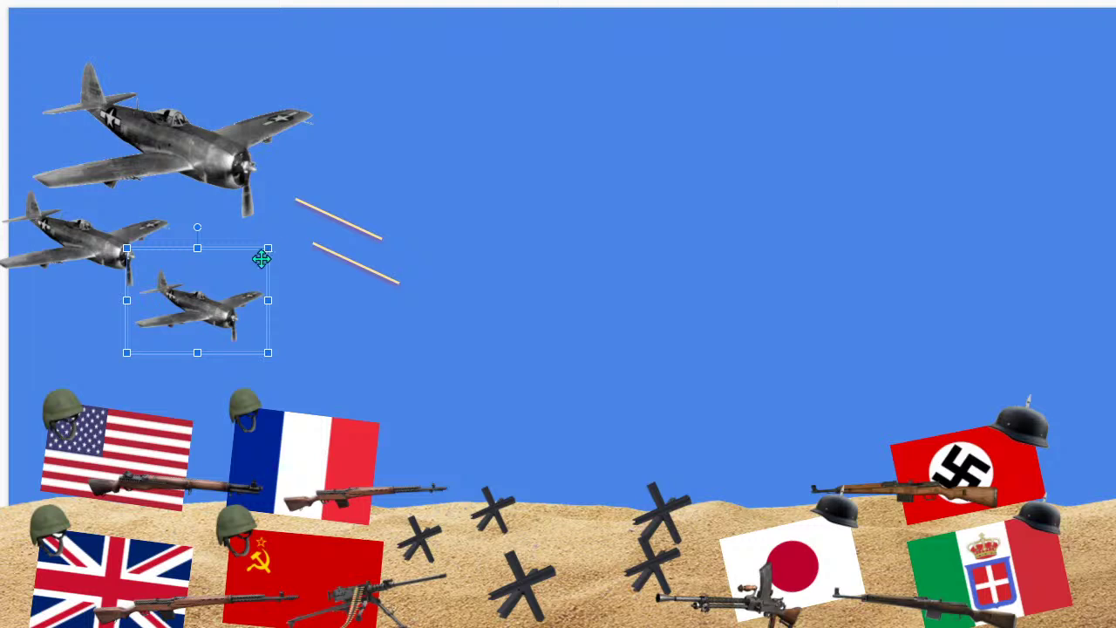
{"action": "left_click_drag", "start_coordinate": [268, 248], "coordinate": [146, 327]}
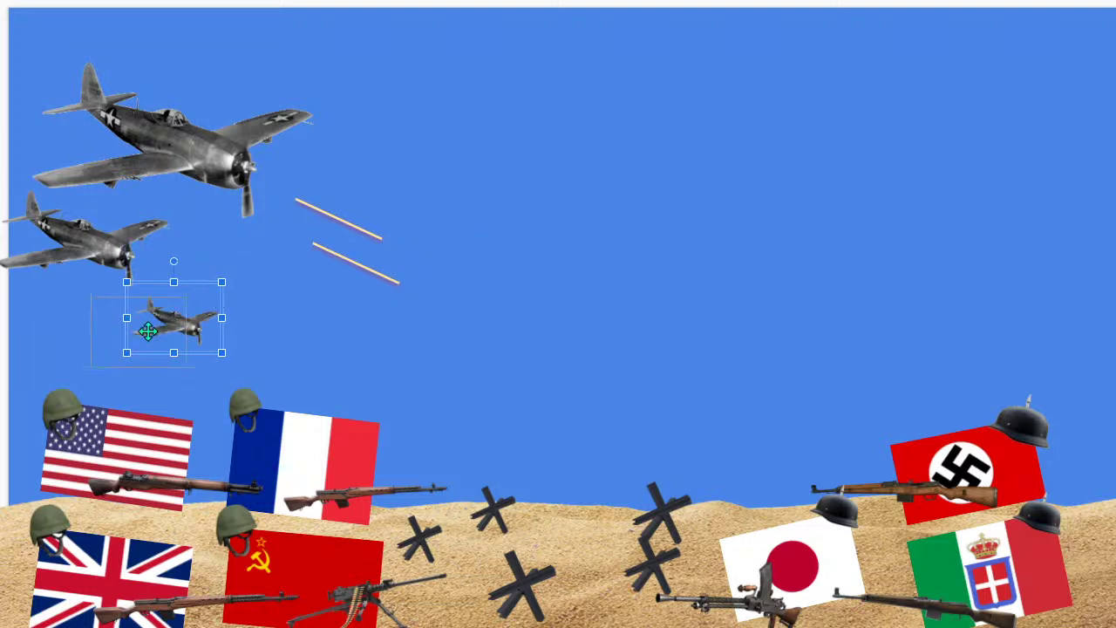
{"action": "left_click_drag", "start_coordinate": [113, 237], "coordinate": [177, 253]}
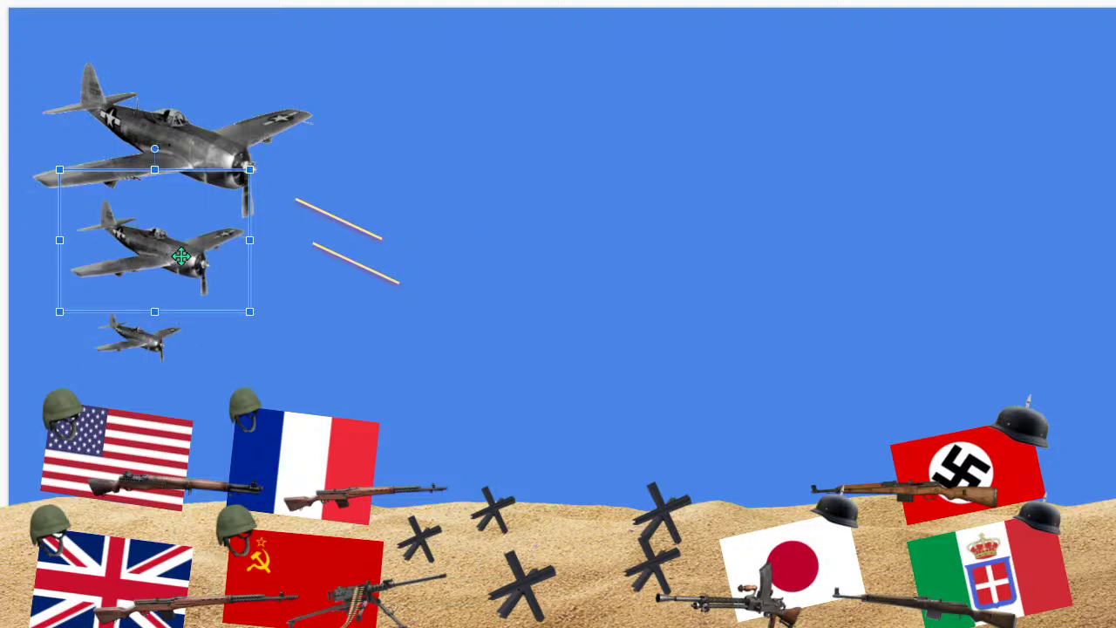
{"action": "left_click", "coordinate": [251, 3]}
Duplicate the lower gunfire line twice and place the copies one above the other, ahead of the two smaller planes
{"action": "left_click", "coordinate": [346, 259]}
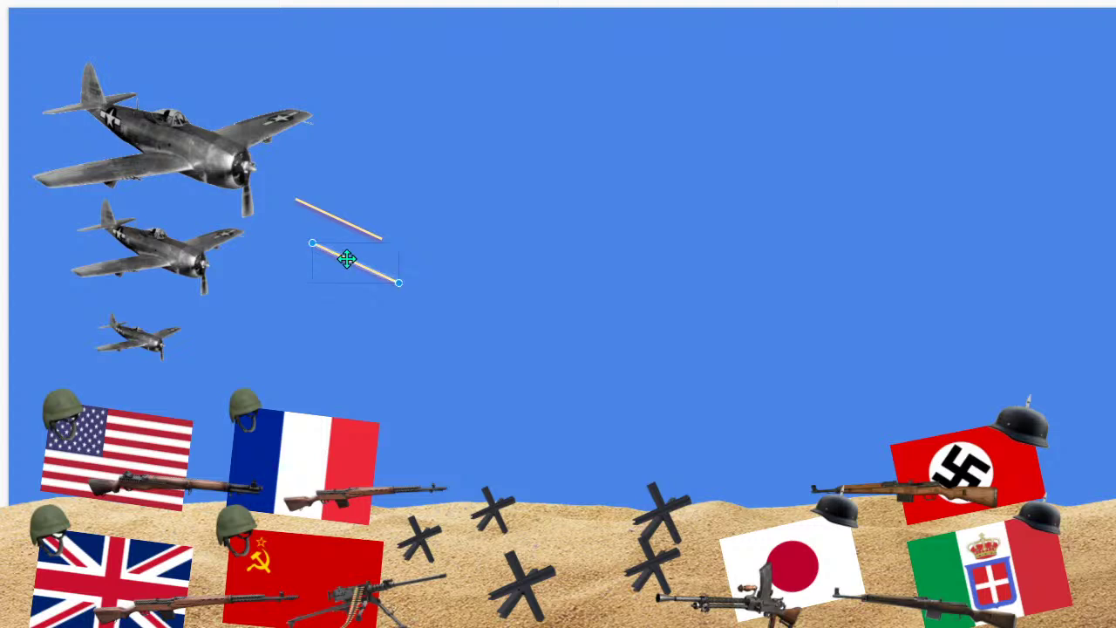
{"action": "key", "text": "ctrl+d"}
{"action": "left_click_drag", "start_coordinate": [360, 287], "coordinate": [261, 310]}
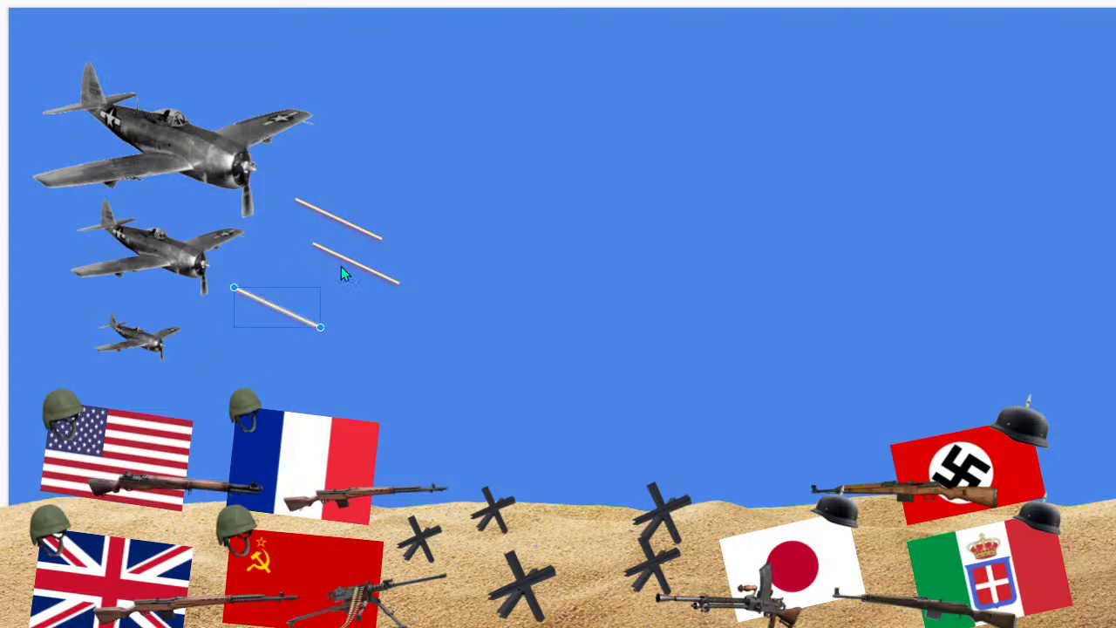
{"action": "key", "text": "ctrl+d"}
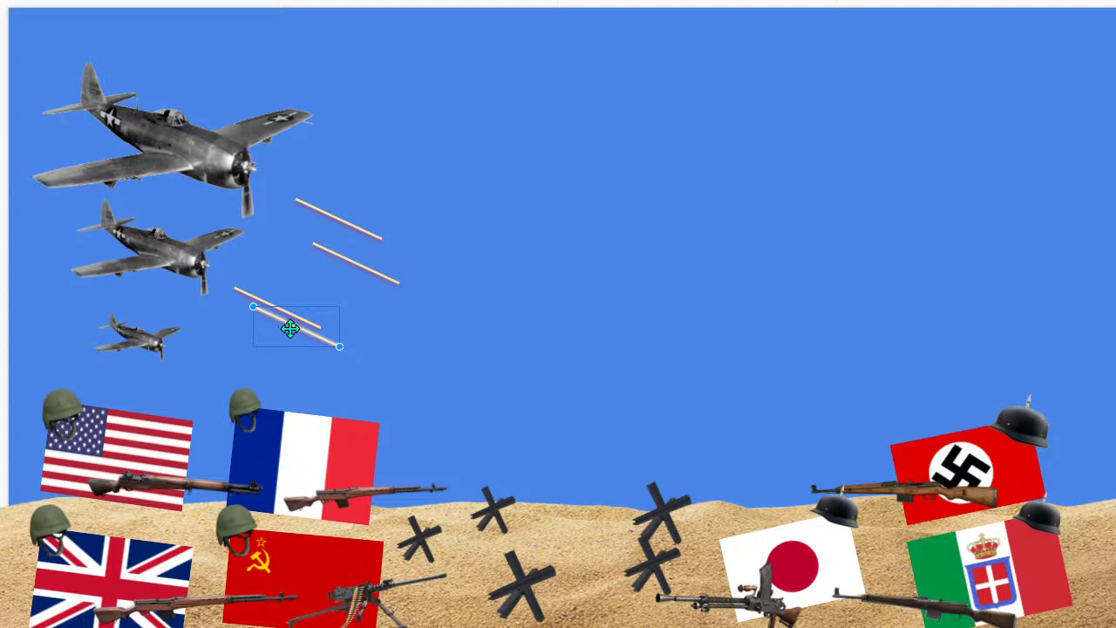
{"action": "left_click_drag", "start_coordinate": [290, 328], "coordinate": [281, 351]}
Shorten both new gunfire lines and set them close together in front of the middle plane
{"action": "left_click", "coordinate": [297, 315]}
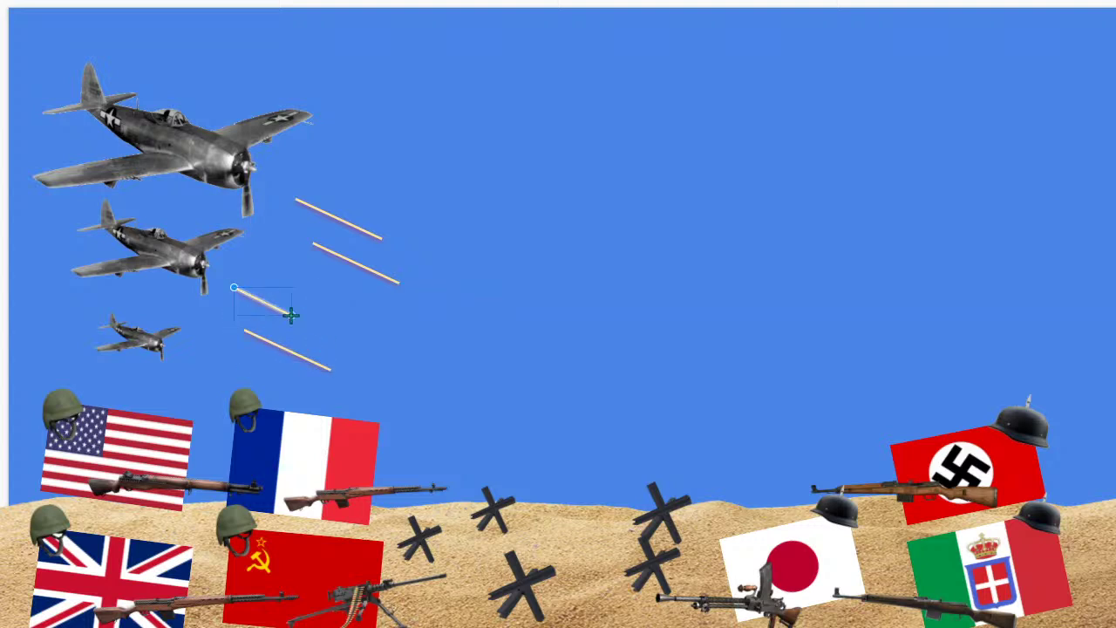
{"action": "left_click", "coordinate": [287, 350]}
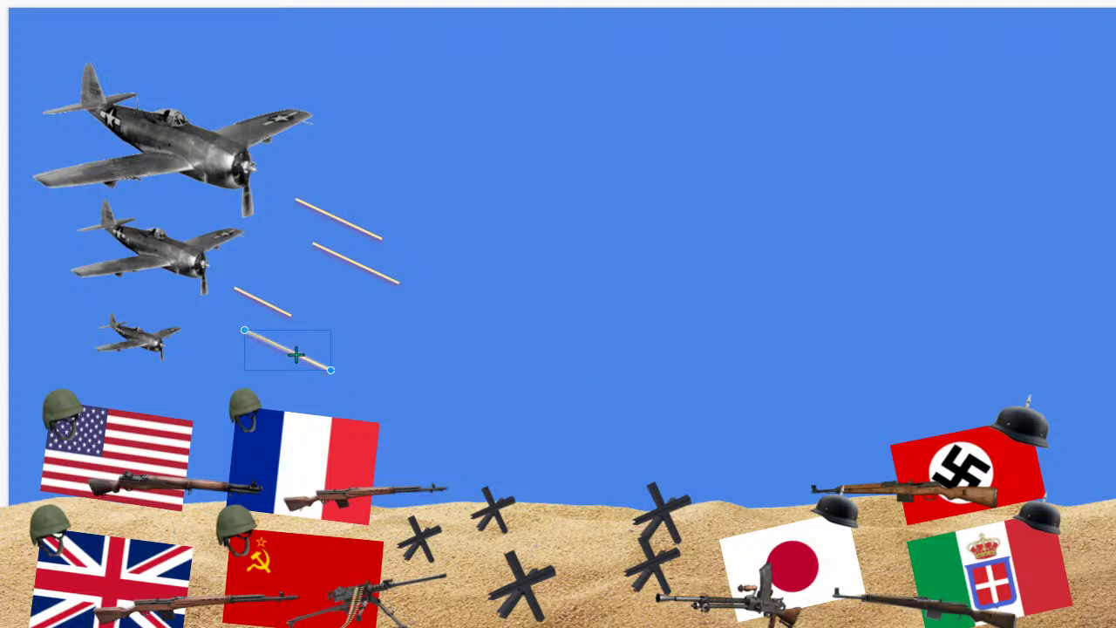
{"action": "left_click_drag", "start_coordinate": [297, 355], "coordinate": [266, 314]}
{"action": "left_click", "coordinate": [318, 87]}
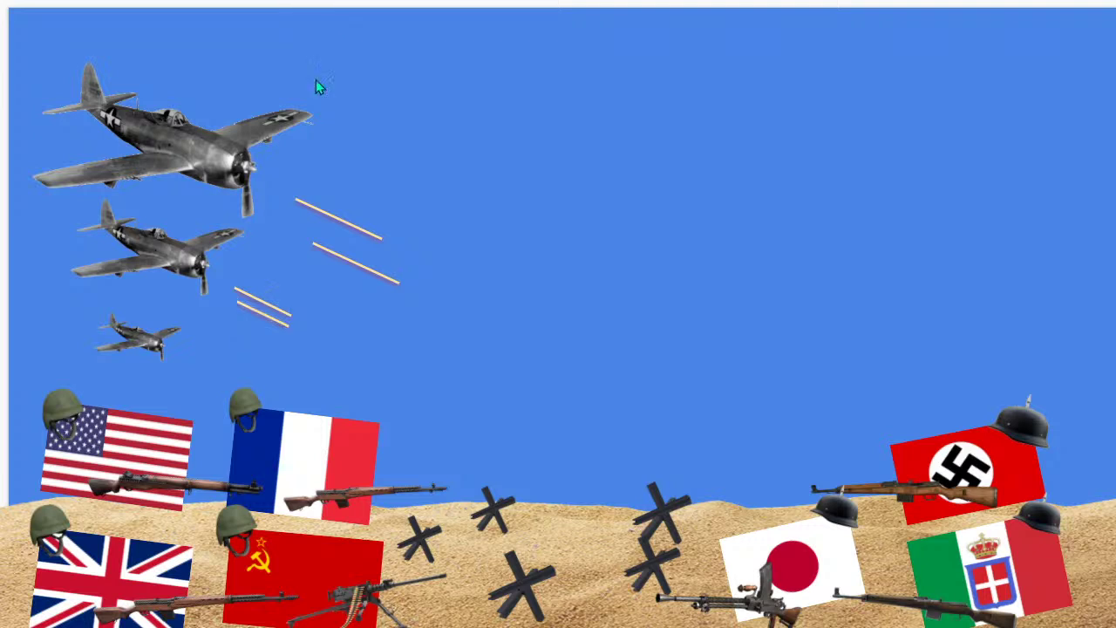
Copy the middle plane's pair of gunfire lines, place the copy in front of the smallest plane, and shrink it
{"action": "left_click", "coordinate": [253, 297]}
{"action": "left_click", "coordinate": [311, 346]}
{"action": "left_click", "coordinate": [286, 309]}
{"action": "key", "text": "ctrl+c"}
{"action": "key", "text": "ctrl+v"}
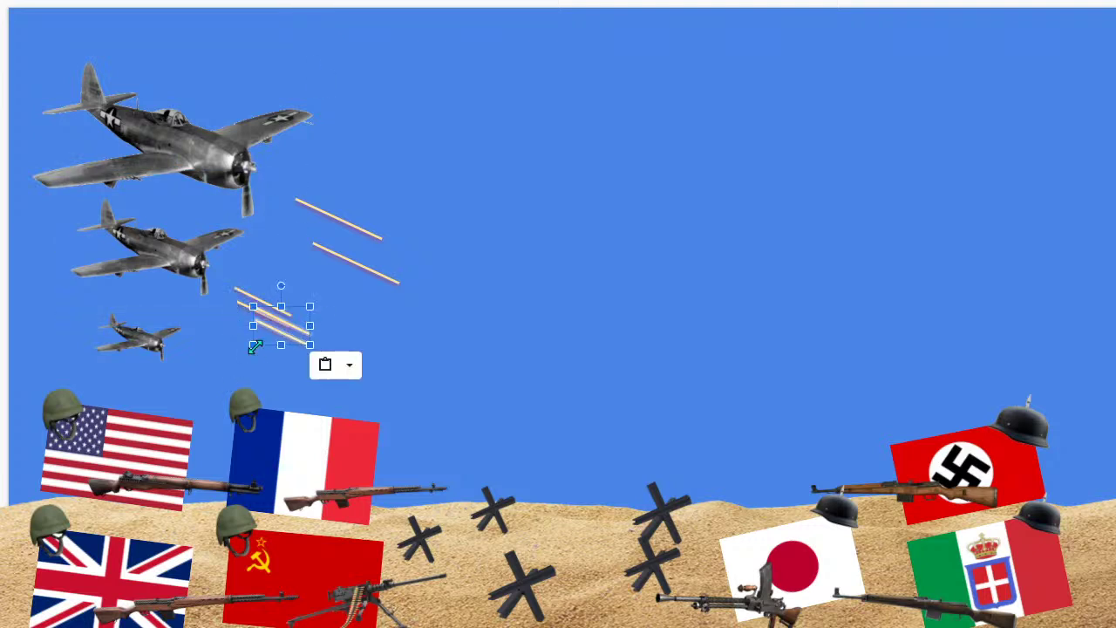
{"action": "left_click_drag", "start_coordinate": [267, 321], "coordinate": [194, 358]}
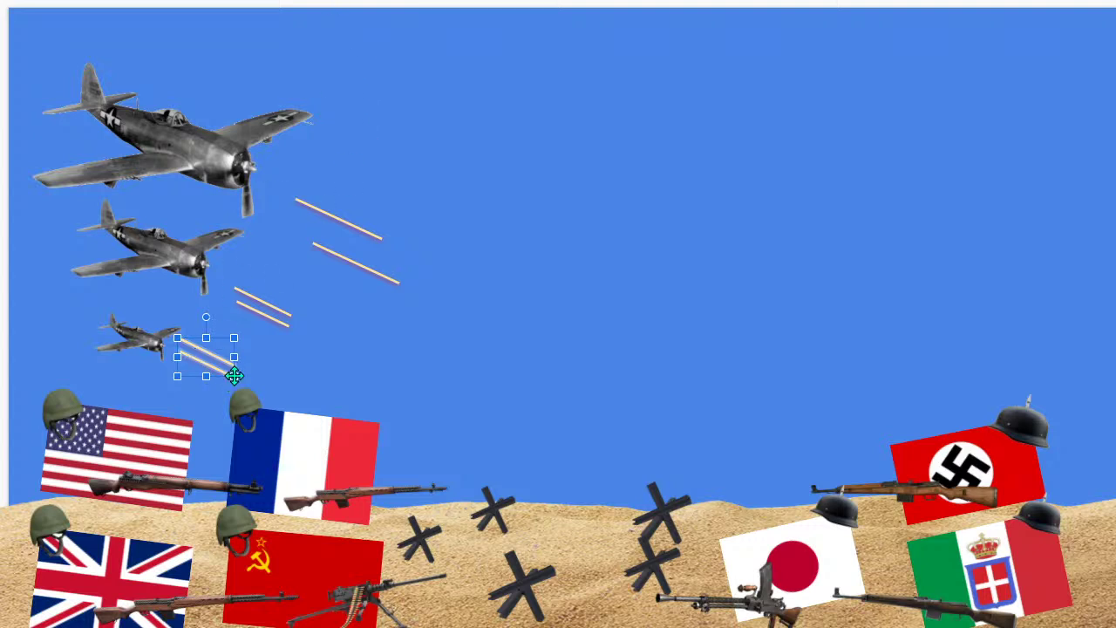
{"action": "left_click_drag", "start_coordinate": [235, 376], "coordinate": [226, 372]}
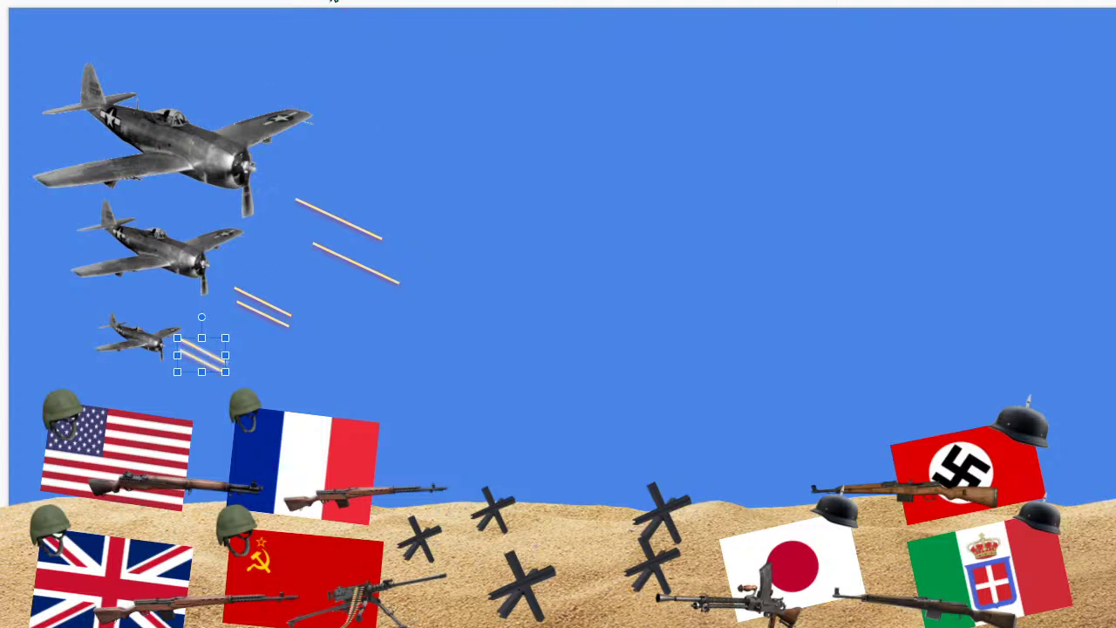
{"action": "left_click", "coordinate": [334, 1]}
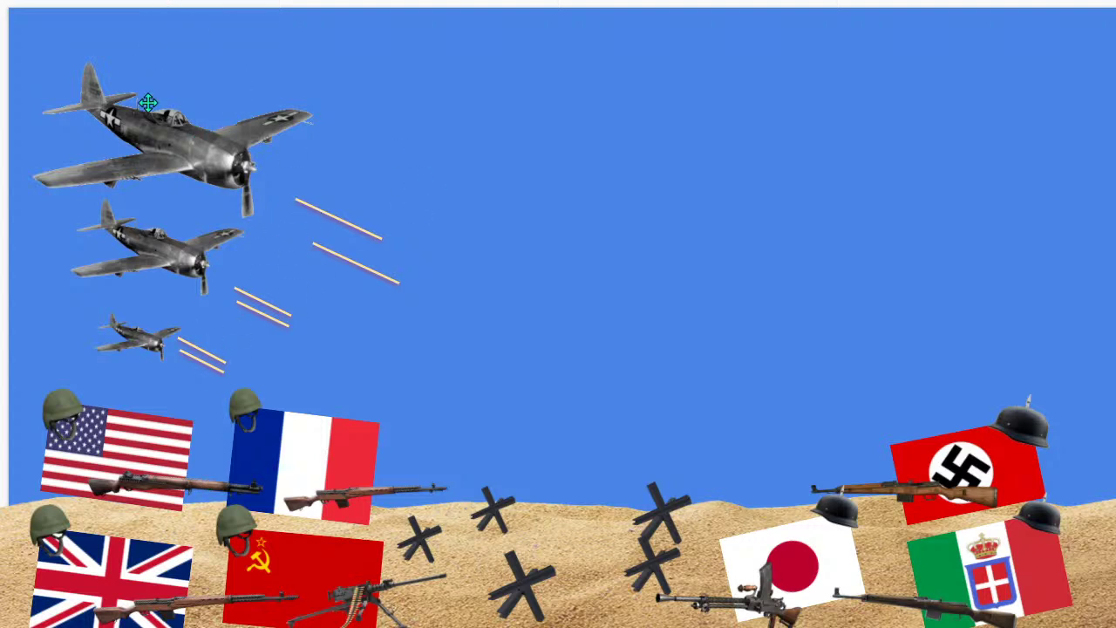
Duplicate the largest plane, flip the copy horizontally, and place it in the sky on the opposite side of the slide
{"action": "left_click", "coordinate": [187, 143]}
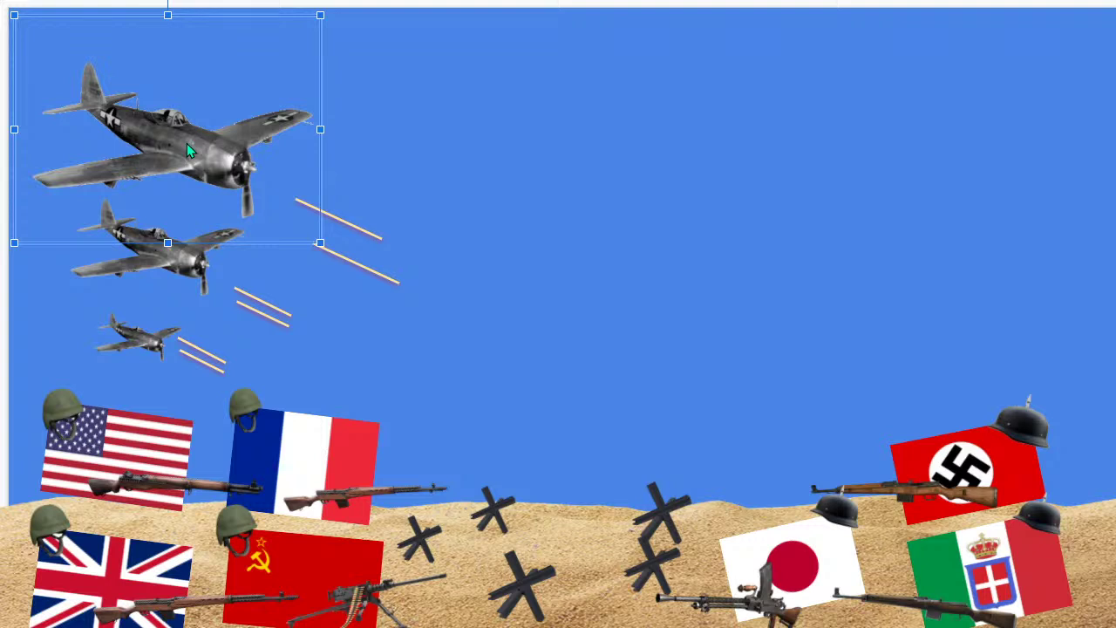
{"action": "key", "text": "ctrl+d"}
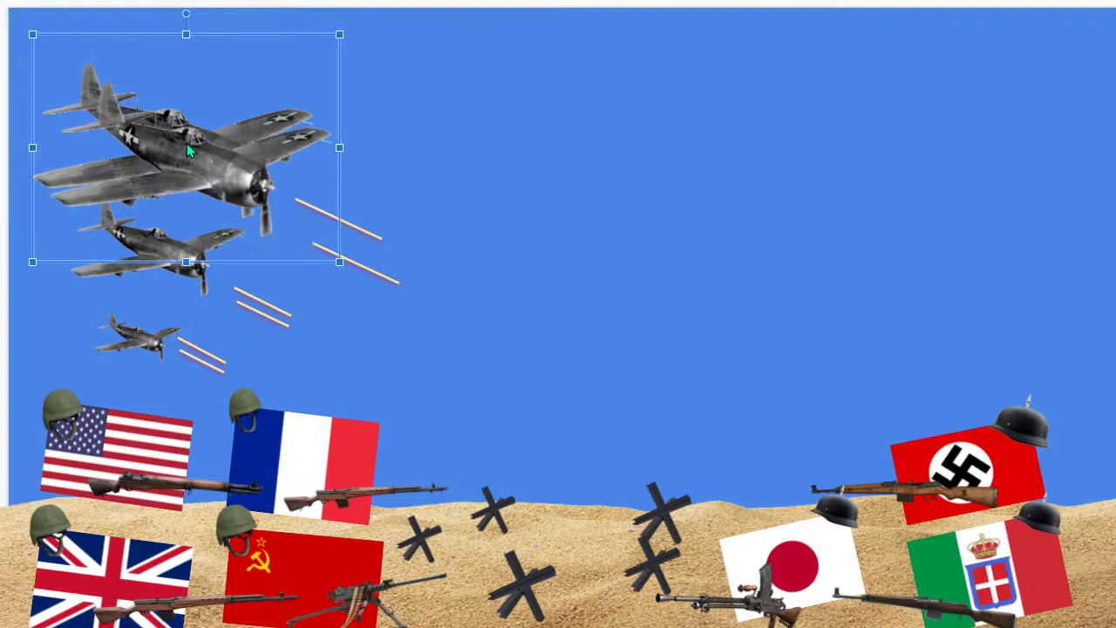
{"action": "left_click_drag", "start_coordinate": [188, 161], "coordinate": [696, 153]}
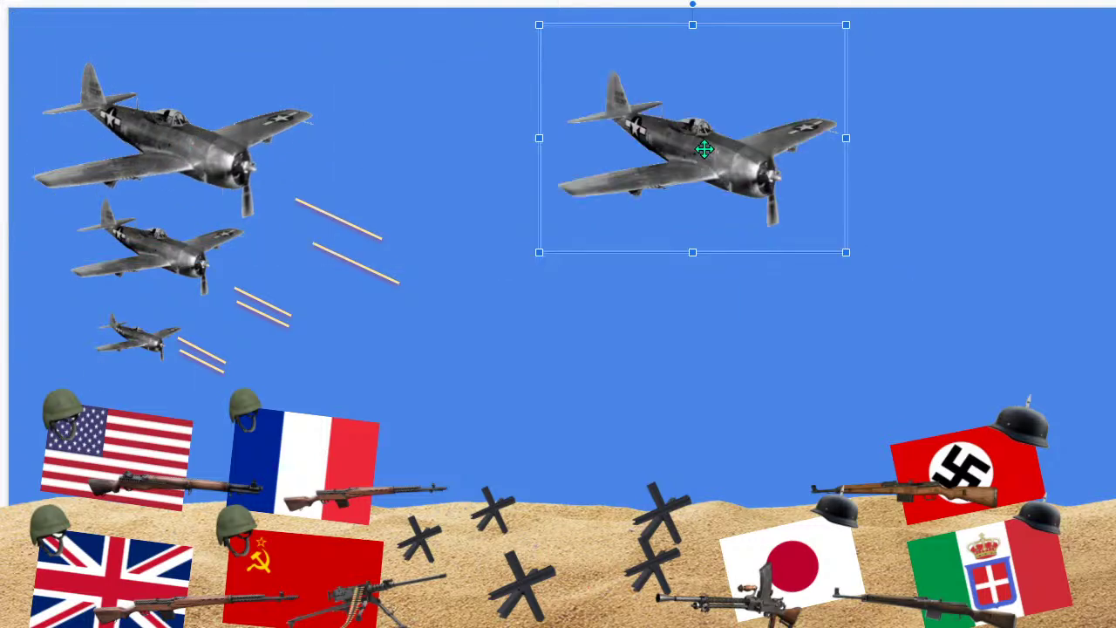
{"action": "right_click", "coordinate": [699, 150]}
{"action": "mouse_move", "coordinate": [757, 394]}
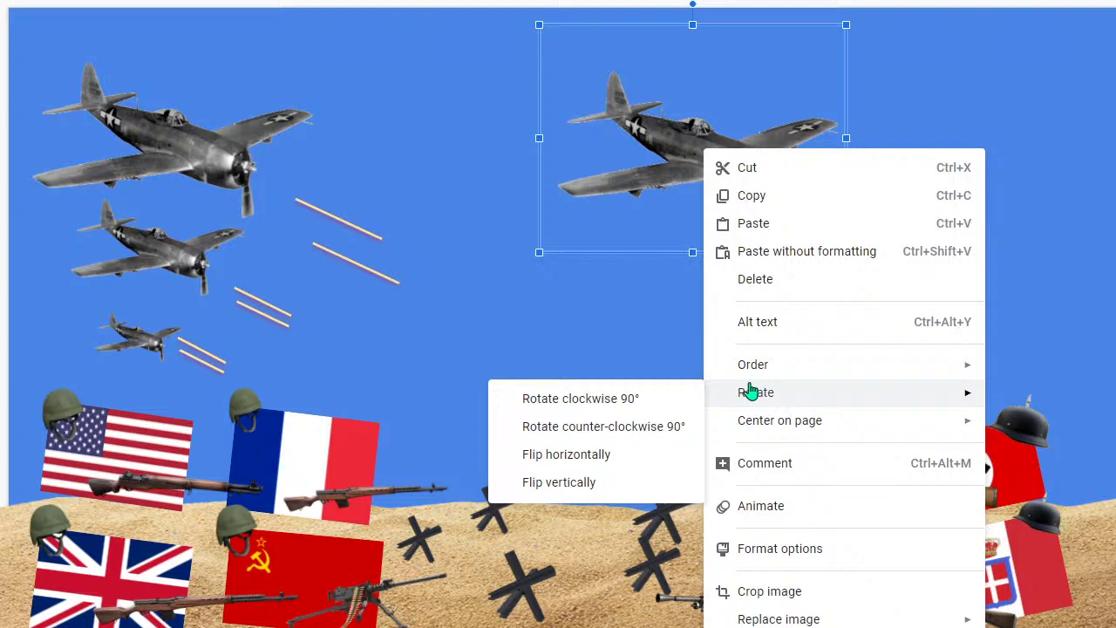
{"action": "left_click", "coordinate": [593, 455]}
{"action": "left_click_drag", "start_coordinate": [694, 161], "coordinate": [874, 193]}
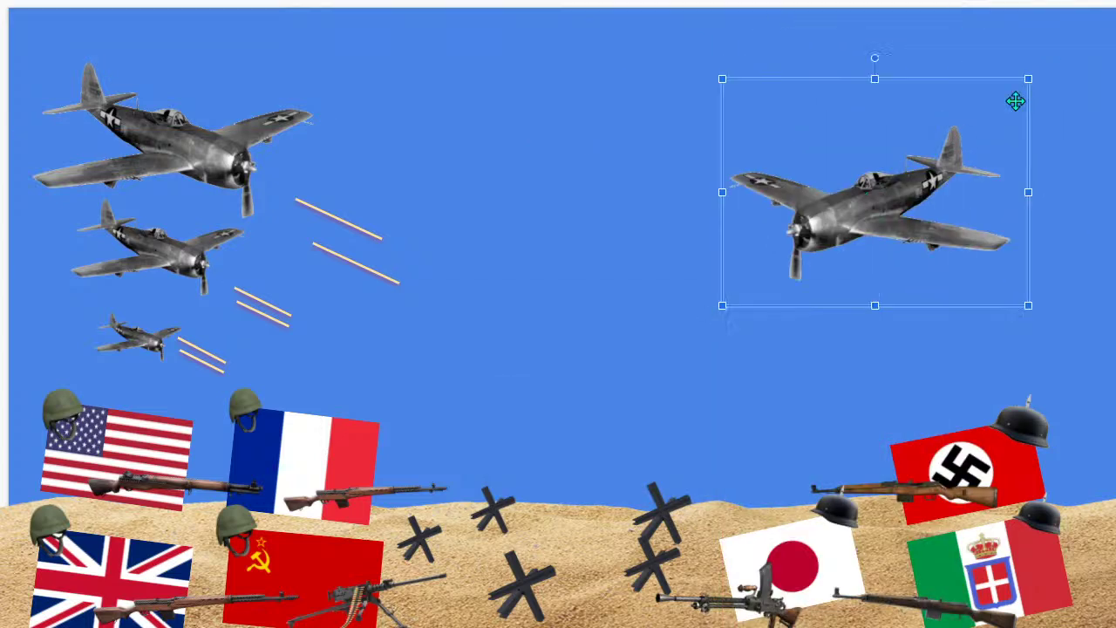
Enlarge the mirrored plane, duplicate it, and place the copy below it, partly past the slide's edge above the Axis flags
{"action": "left_click_drag", "start_coordinate": [1026, 77], "coordinate": [1081, 39]}
{"action": "left_click_drag", "start_coordinate": [911, 179], "coordinate": [889, 305]}
{"action": "key", "text": "ctrl+d"}
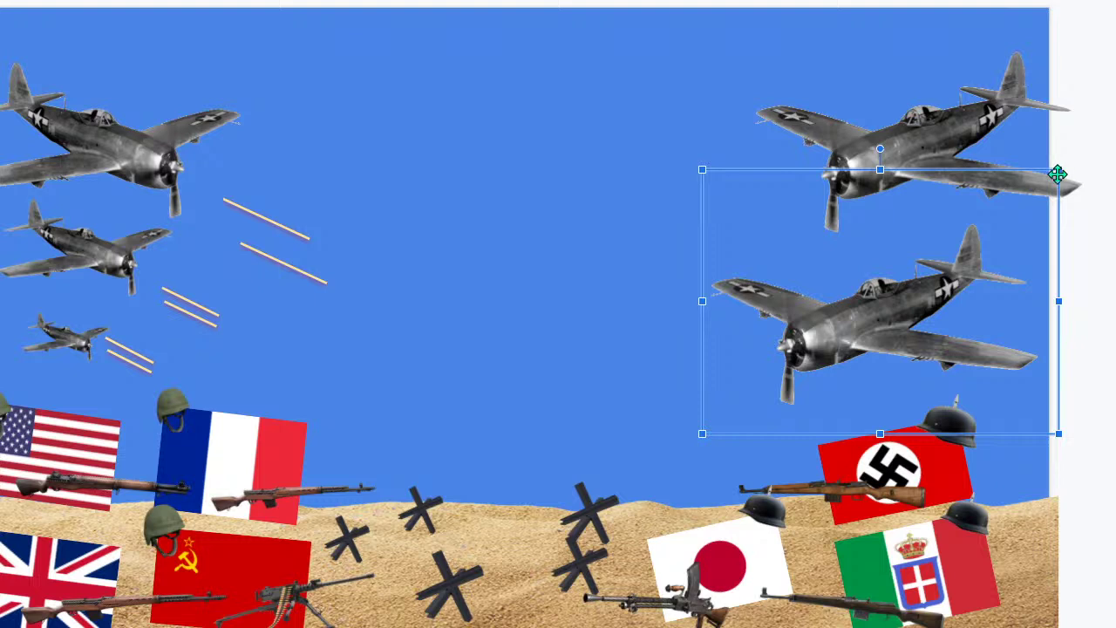
{"action": "left_click_drag", "start_coordinate": [1059, 169], "coordinate": [1072, 149]}
{"action": "left_click_drag", "start_coordinate": [934, 264], "coordinate": [986, 279]}
{"action": "key", "text": "Escape"}
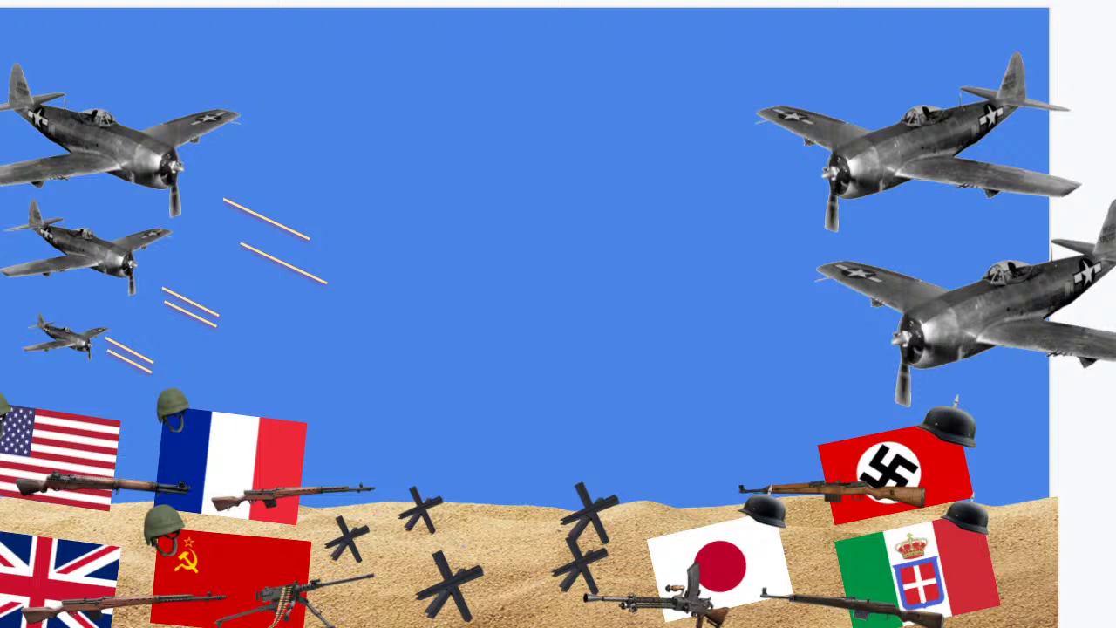
Try to place a duplicate of the largest plane's lower gunfire line in front of the upper mirrored plane
{"action": "scroll", "coordinate": [558, 317], "scroll_direction": "left", "scroll_amount": 1}
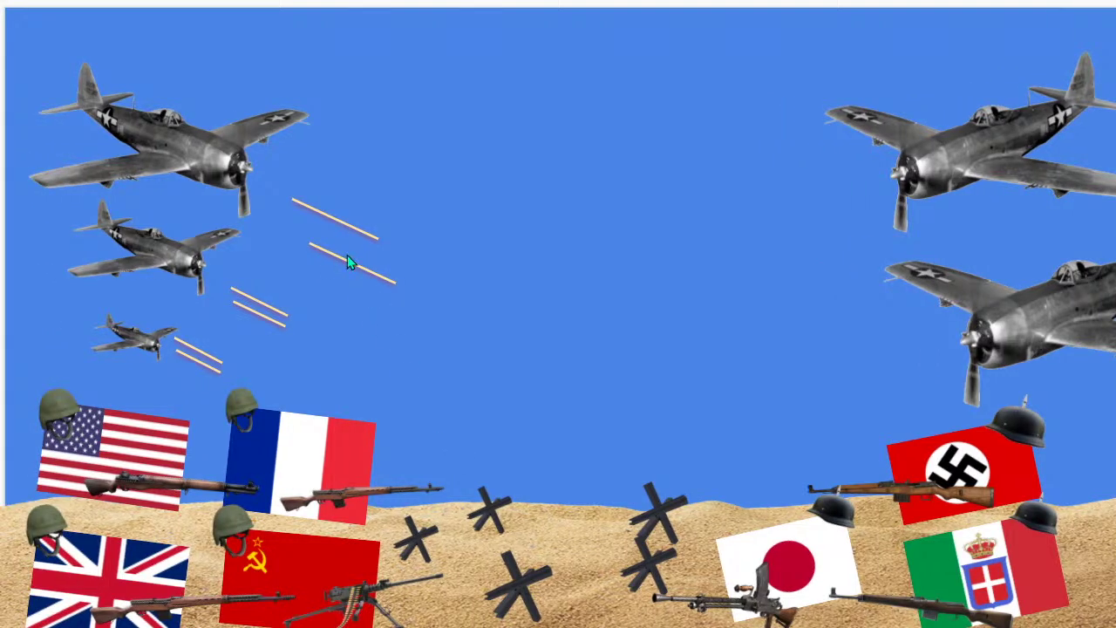
{"action": "left_click", "coordinate": [364, 268]}
{"action": "key", "text": "ctrl+d"}
{"action": "left_click_drag", "start_coordinate": [377, 286], "coordinate": [824, 202]}
{"action": "left_click_drag", "start_coordinate": [801, 240], "coordinate": [861, 213]}
{"action": "key", "text": "ctrl+v"}
{"action": "key", "text": "Delete"}
{"action": "left_click", "coordinate": [828, 208]}
{"action": "key", "text": "Delete"}
Copy the largest plane's upper gunfire line and place it, slanted the opposite way, in front of the upper mirrored plane
{"action": "left_click", "coordinate": [353, 228]}
{"action": "key", "text": "ctrl+c"}
{"action": "key", "text": "ctrl+v"}
{"action": "left_click_drag", "start_coordinate": [371, 238], "coordinate": [826, 208]}
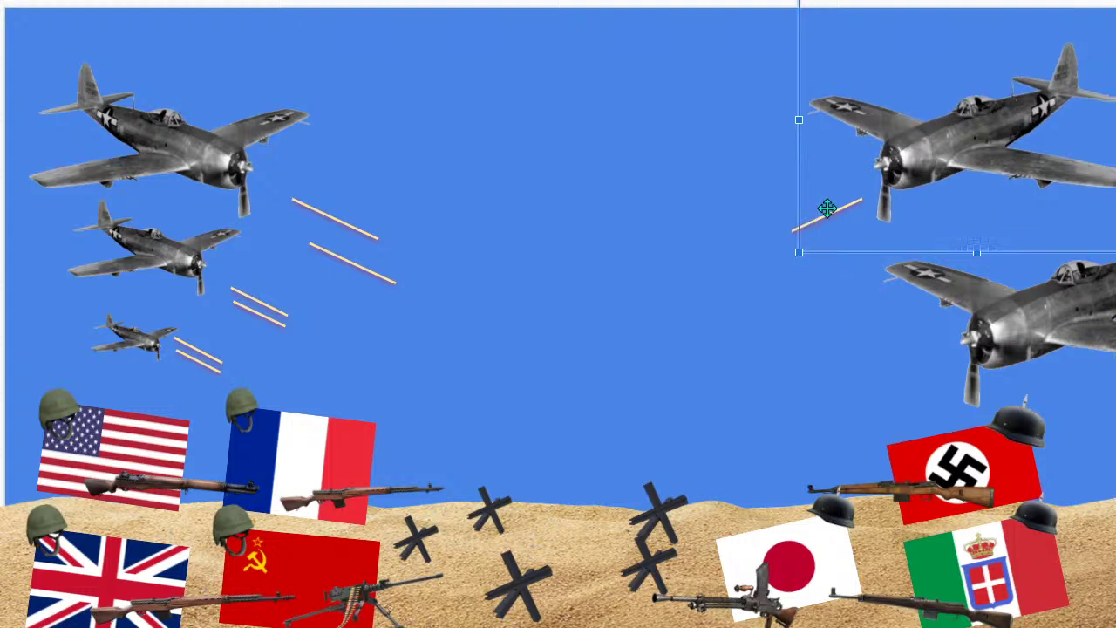
{"action": "key", "text": "ctrl+z"}
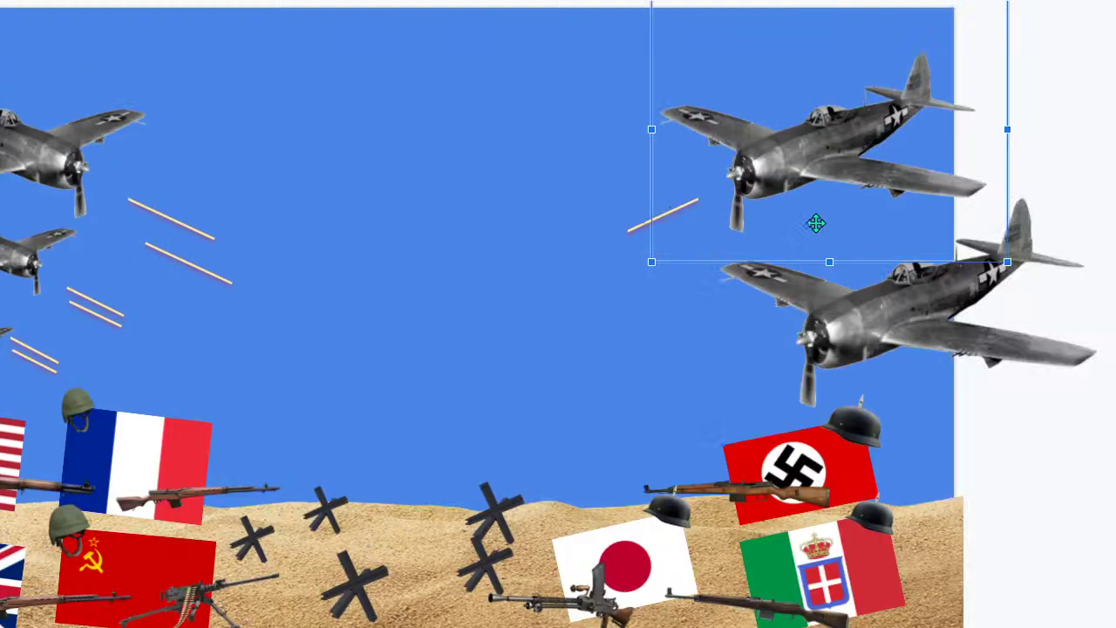
Copy the reversed gunfire line and arrange the lines as two pairs, one in front of each mirrored plane
{"action": "left_click", "coordinate": [638, 228]}
{"action": "left_click_drag", "start_coordinate": [638, 228], "coordinate": [680, 342]}
{"action": "key", "text": "ctrl+v"}
{"action": "key", "text": "ctrl+v"}
{"action": "key", "text": "ctrl+v"}
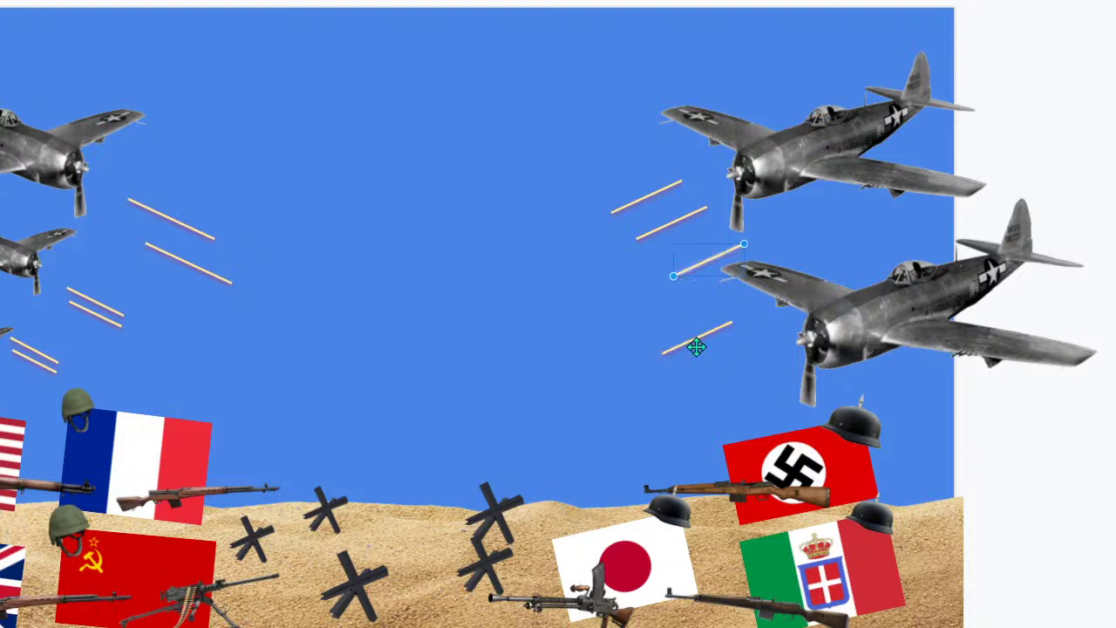
{"action": "left_click_drag", "start_coordinate": [697, 266], "coordinate": [720, 388]}
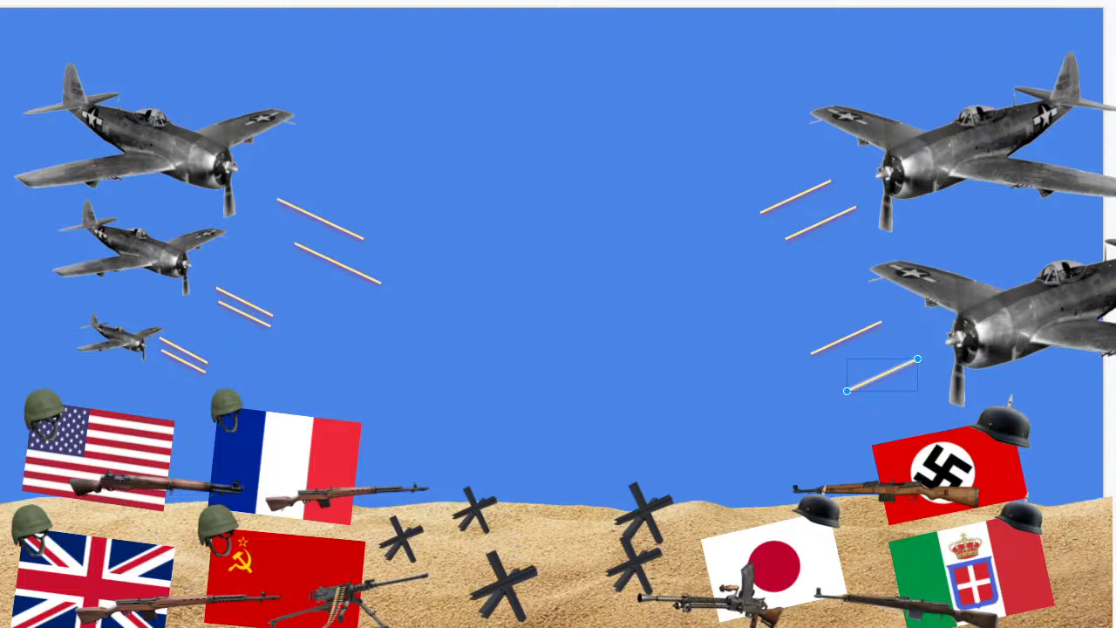
{"action": "left_click", "coordinate": [502, 138]}
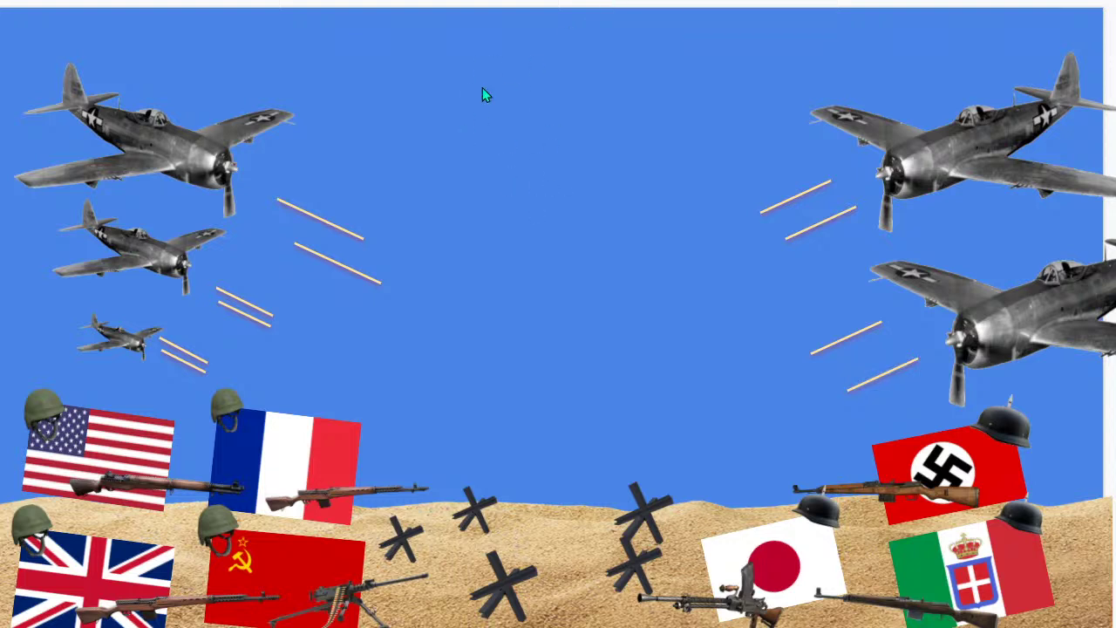